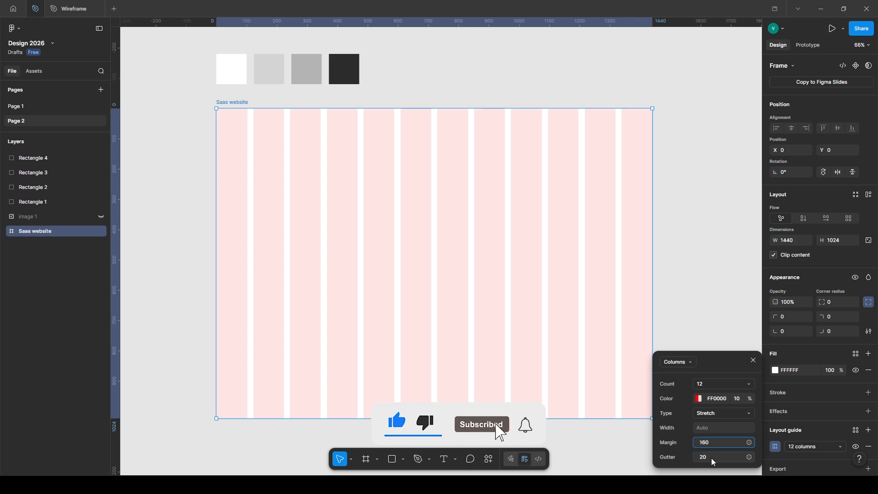
Set the column layout guide's gutter to 24 and its colour opacity to 5%.
{"action": "left_click", "coordinate": [713, 456]}
{"action": "type", "text": "24"}
{"action": "key", "text": "Return"}
{"action": "left_click", "coordinate": [737, 400]}
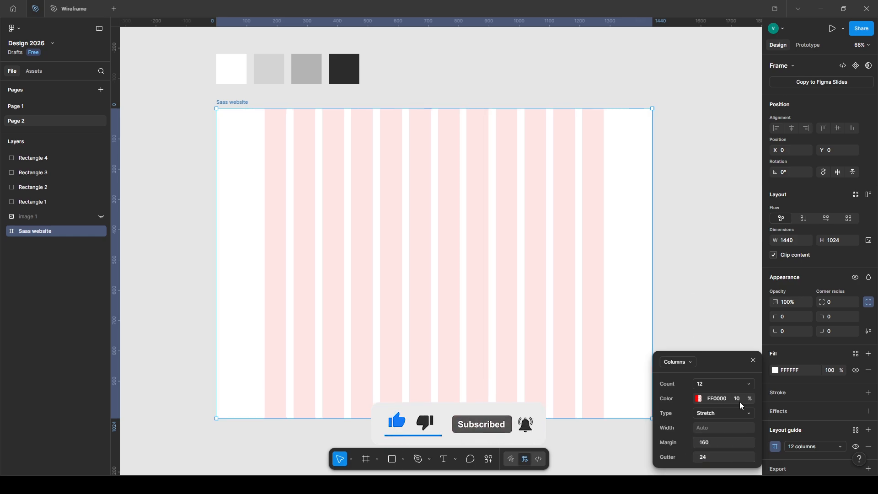
{"action": "type", "text": "5"}
{"action": "key", "text": "Return"}
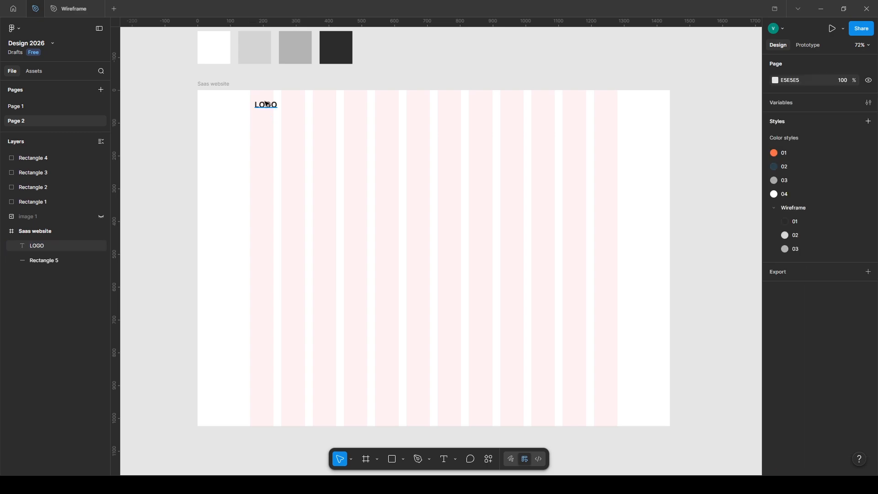
Add a "Home" text label at size 16 in the header area beside the LOGO text.
{"action": "scroll", "coordinate": [385, 129], "scroll_direction": "up", "scroll_amount": 1}
{"action": "key", "text": "t"}
{"action": "left_click", "coordinate": [339, 108]}
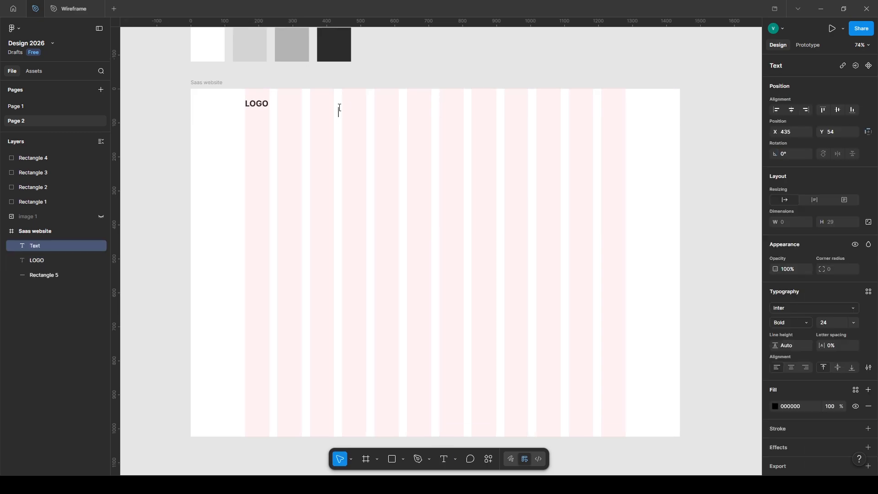
{"action": "key", "text": "ctrl+a"}
{"action": "type", "text": "16"}
{"action": "key", "text": "Return"}
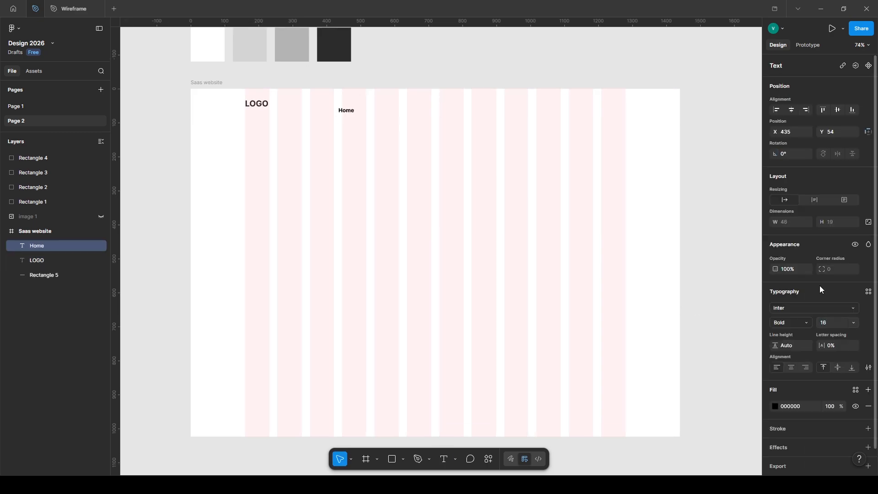
Style the Home label with the Wireframe/01 fill and Medium weight.
{"action": "left_click", "coordinate": [856, 389]}
{"action": "left_click", "coordinate": [682, 413]}
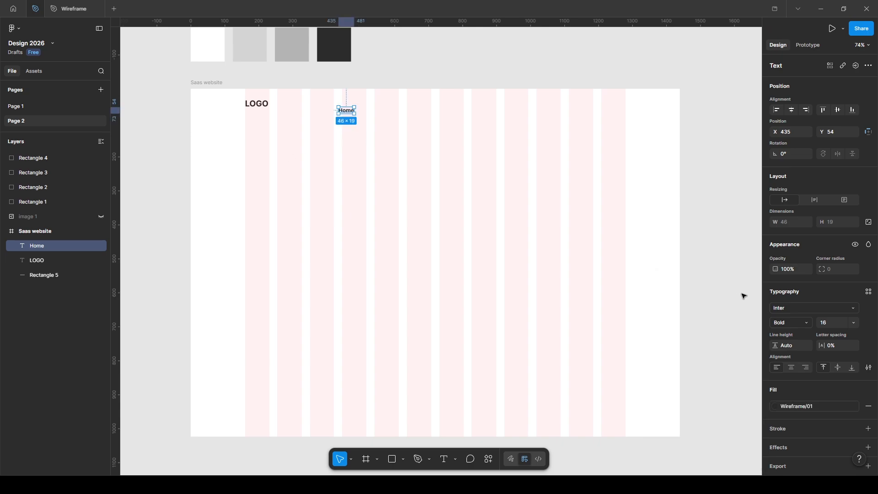
{"action": "left_click", "coordinate": [792, 323]}
{"action": "left_click", "coordinate": [792, 299]}
Duplicate the Home label across the header in an evenly spaced row until there are five labels.
{"action": "left_click_drag", "start_coordinate": [345, 110], "coordinate": [386, 109]}
{"action": "scroll", "coordinate": [338, 110], "scroll_direction": "up", "scroll_amount": 2}
{"action": "key", "text": "ctrl+d"}
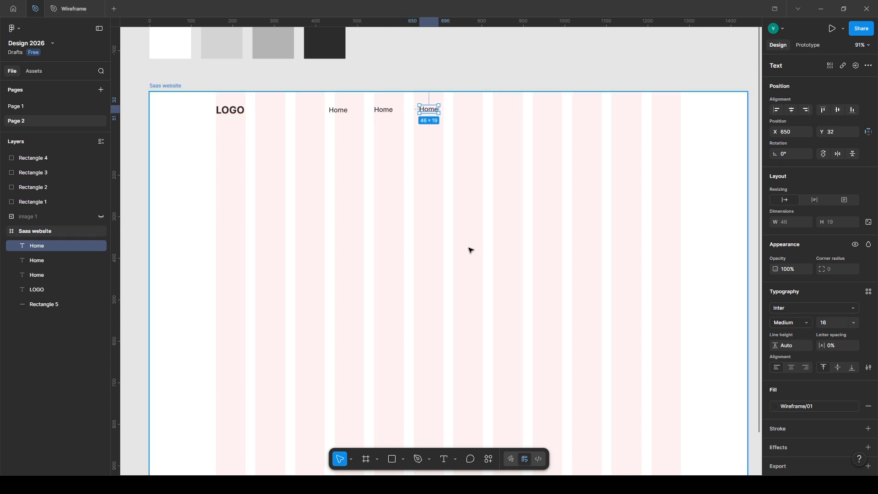
{"action": "key", "text": "ctrl+d"}
{"action": "key", "text": "ctrl+d"}
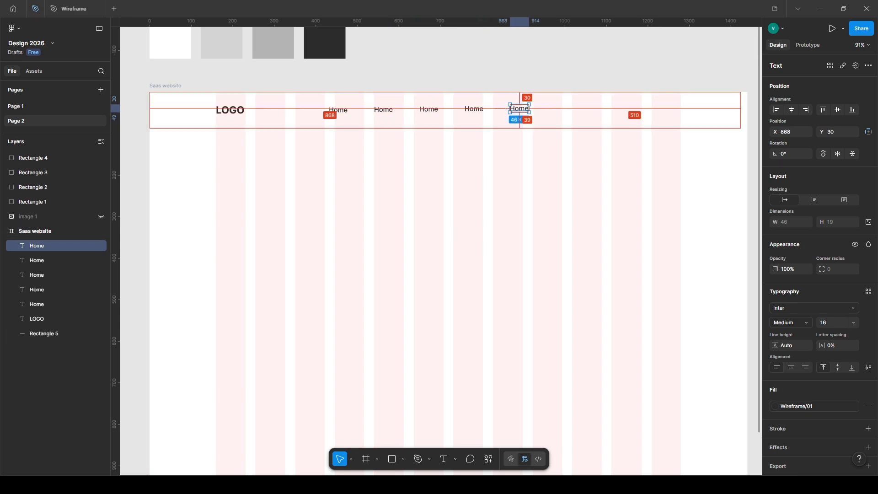
Rename the four copied menu labels as About Us, Services, Blogs and Contacts.
{"action": "double_click", "coordinate": [380, 111]}
{"action": "type", "text": "About Us"}
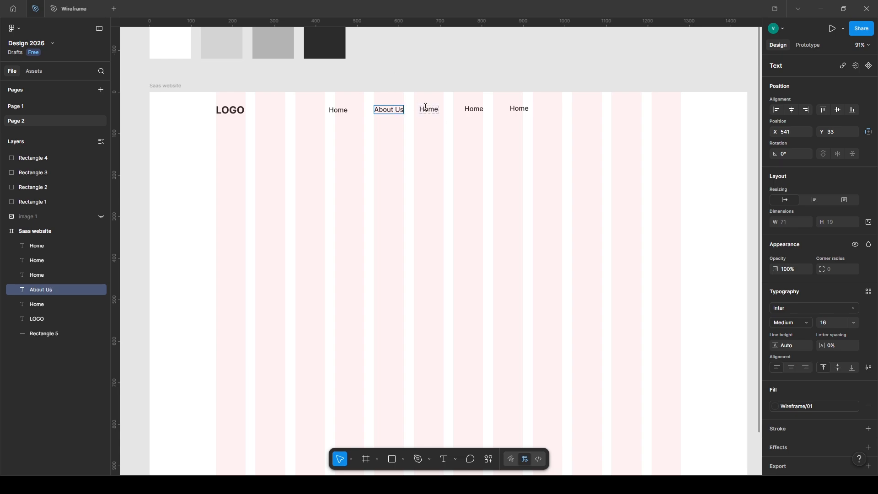
{"action": "double_click", "coordinate": [426, 108]}
{"action": "type", "text": "Services"}
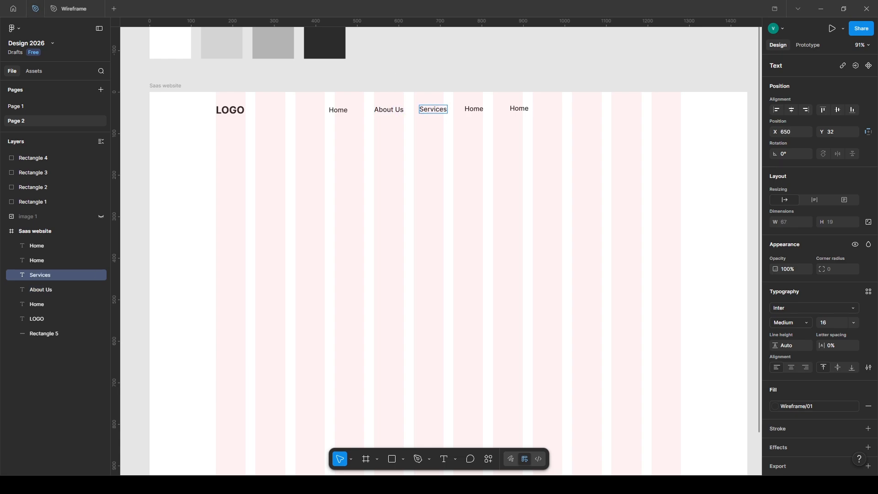
{"action": "double_click", "coordinate": [472, 109]}
{"action": "type", "text": "Blogs"}
{"action": "double_click", "coordinate": [525, 109]}
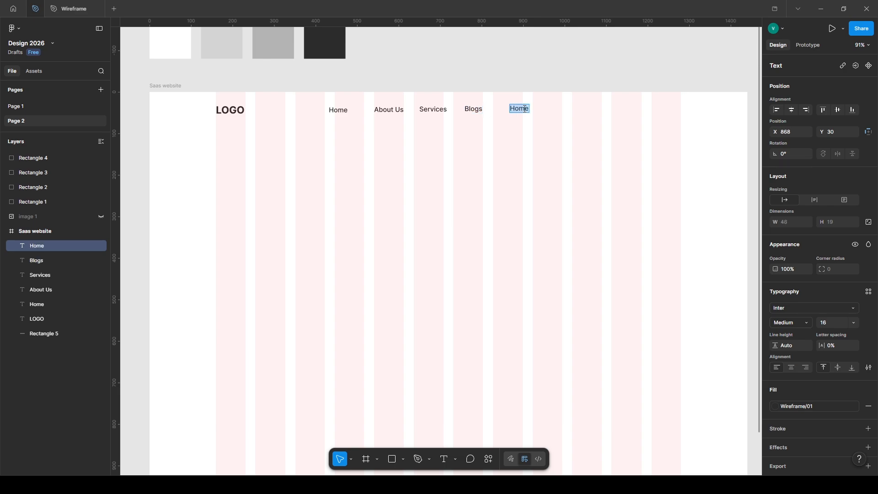
{"action": "type", "text": "Contacts"}
{"action": "key", "text": "Escape"}
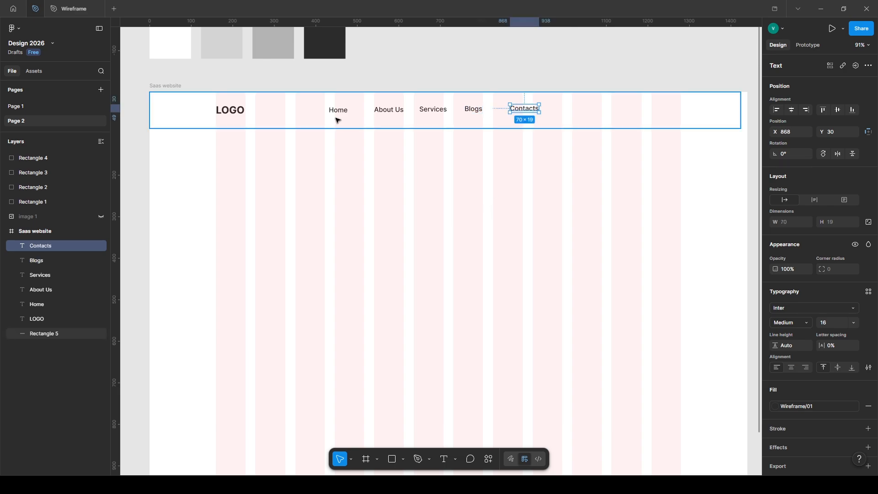
Align the five menu labels on one line with equal horizontal spacing and wrap them in an auto layout.
{"action": "left_click", "coordinate": [40, 305], "text": "shift"}
{"action": "left_click", "coordinate": [838, 109]}
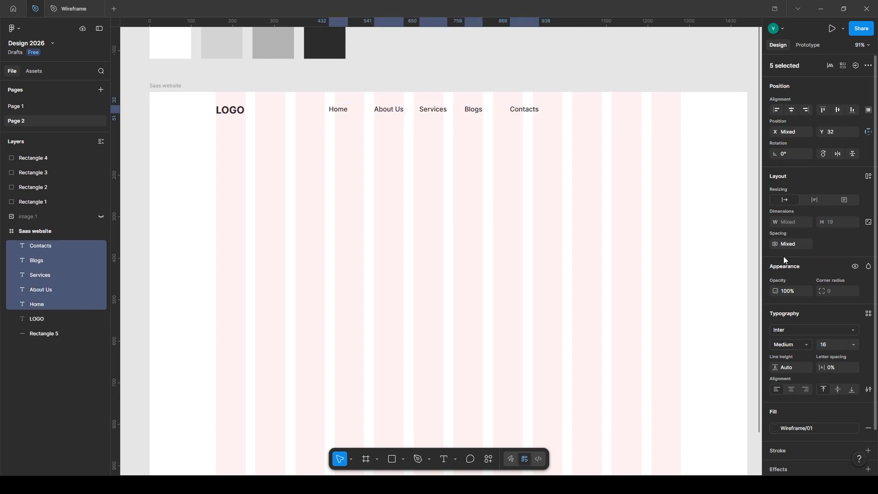
{"action": "left_click", "coordinate": [869, 110]}
{"action": "left_click", "coordinate": [770, 146]}
{"action": "left_click_drag", "start_coordinate": [399, 113], "coordinate": [405, 114]}
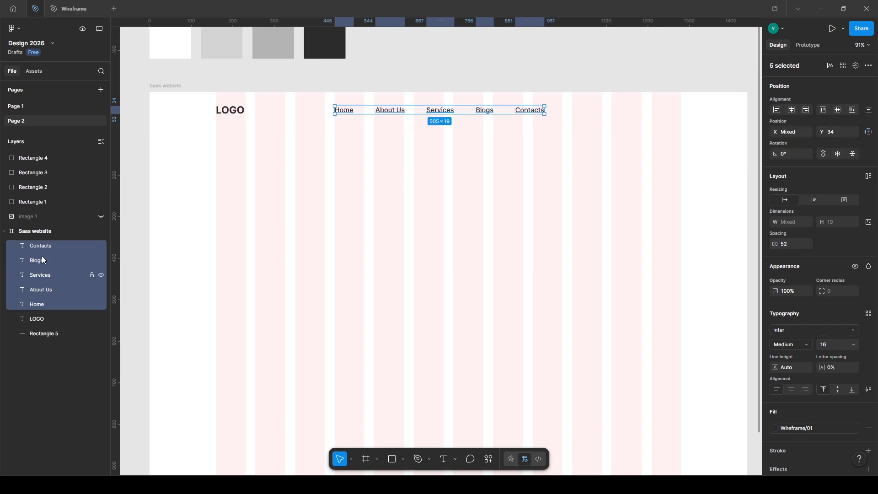
{"action": "right_click", "coordinate": [394, 111]}
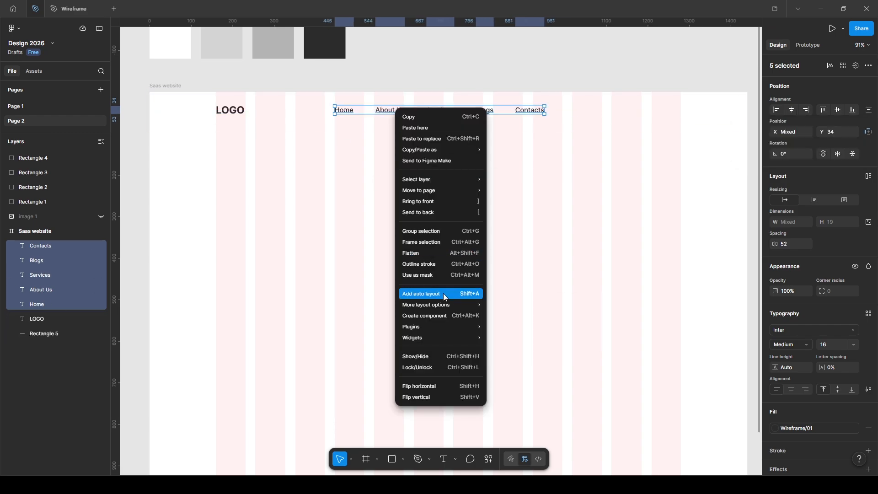
Add a "Login" text beyond the Contacts label, level with the menu, and wrap it in an auto layout frame.
{"action": "left_click", "coordinate": [601, 112]}
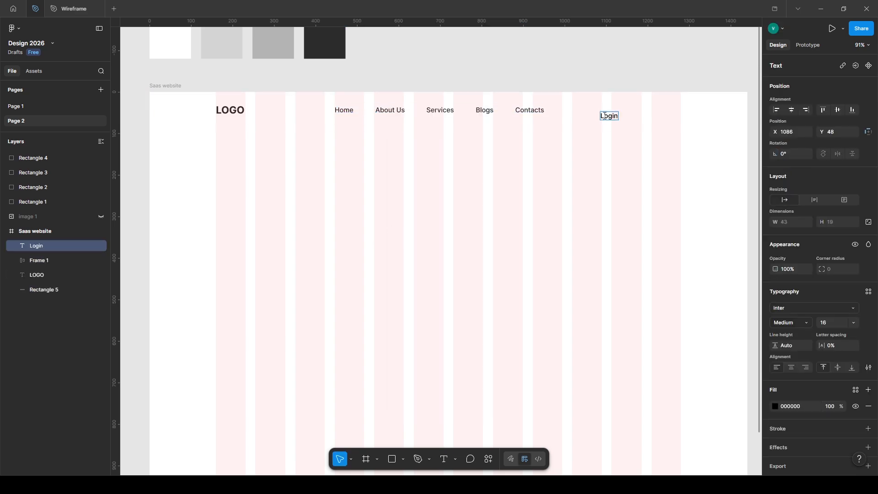
{"action": "left_click", "coordinate": [618, 177]}
{"action": "left_click_drag", "start_coordinate": [609, 116], "coordinate": [607, 110]}
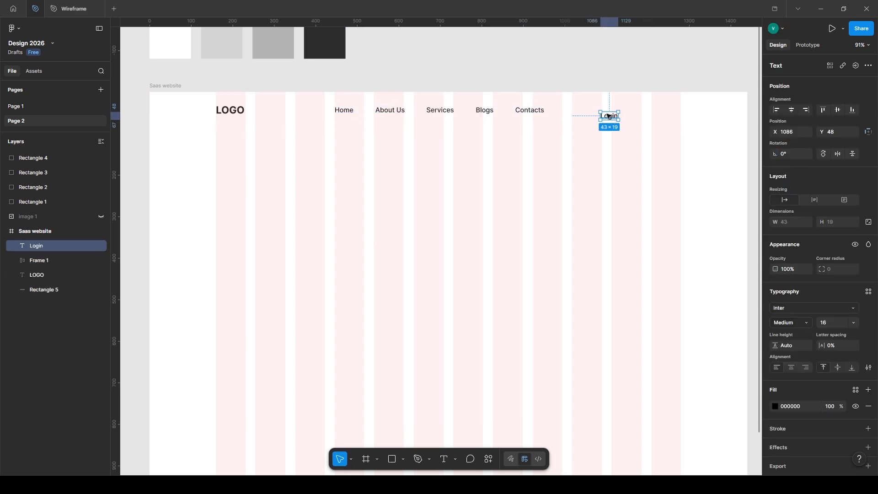
{"action": "right_click", "coordinate": [610, 108]}
{"action": "key", "text": "shift+a"}
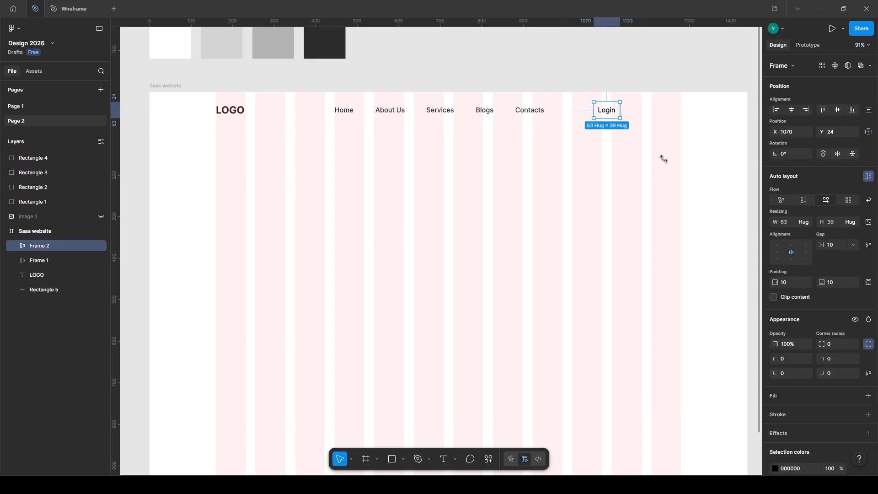
Resize the Login frame to 115 × 50 and move it closer to the menu labels.
{"action": "left_click", "coordinate": [833, 219]}
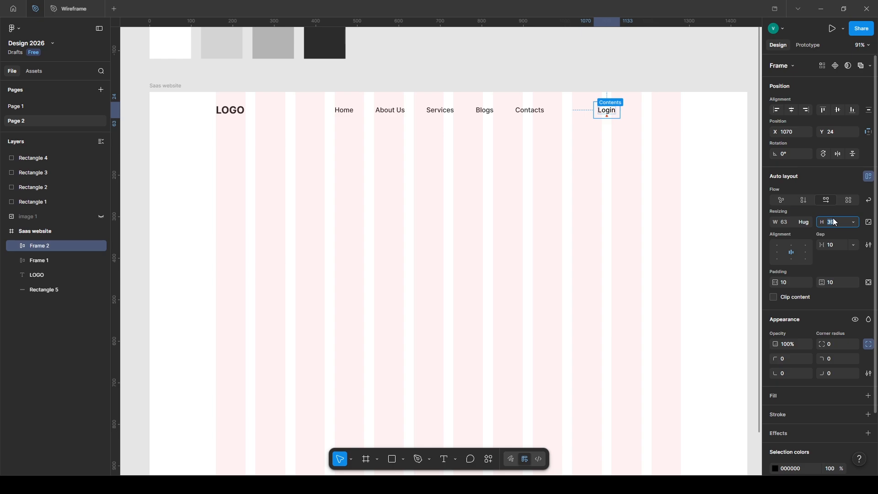
{"action": "key", "text": "Return"}
{"action": "left_click_drag", "start_coordinate": [594, 112], "coordinate": [575, 112]}
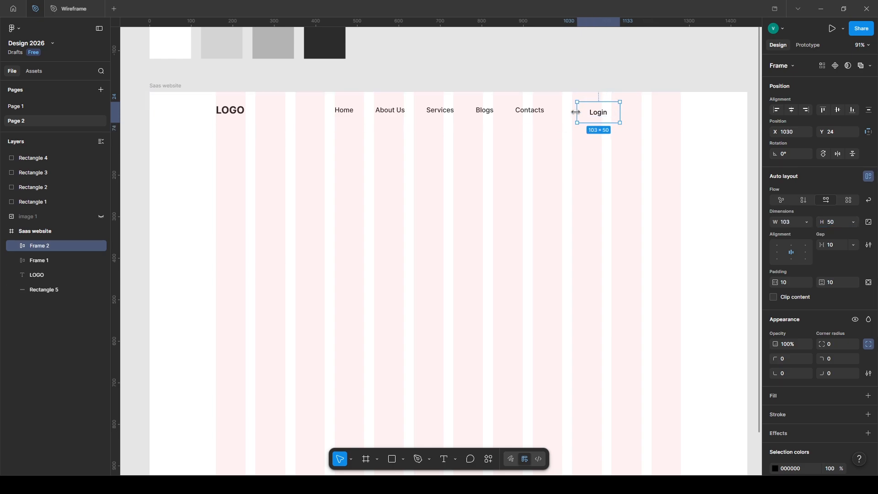
{"action": "left_click", "coordinate": [787, 221]}
{"action": "type", "text": "100"}
{"action": "key", "text": "Return"}
{"action": "left_click_drag", "start_coordinate": [600, 116], "coordinate": [591, 107]}
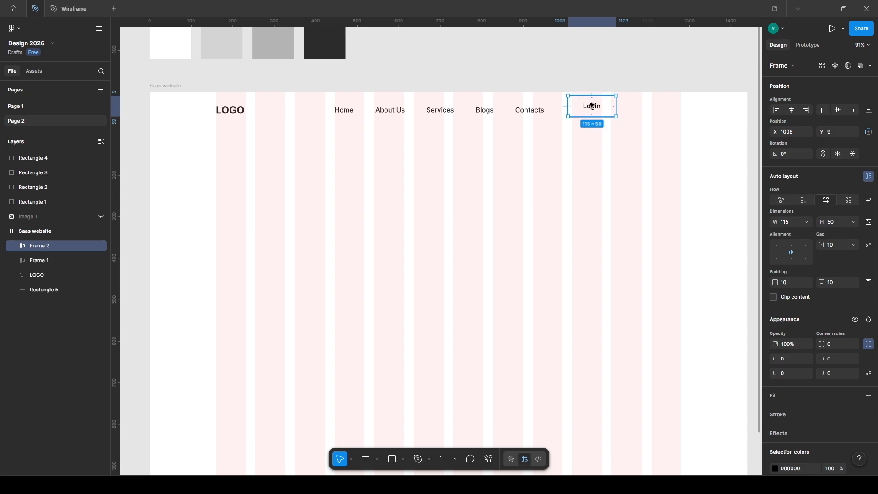
Give the Login button an FFFFFF fill and a 1 px inside stroke in the Wireframe/02 style.
{"action": "left_click", "coordinate": [780, 396]}
{"action": "scroll", "coordinate": [780, 334], "scroll_direction": "down", "scroll_amount": 2}
{"action": "left_click", "coordinate": [779, 334]}
{"action": "left_click", "coordinate": [855, 333]}
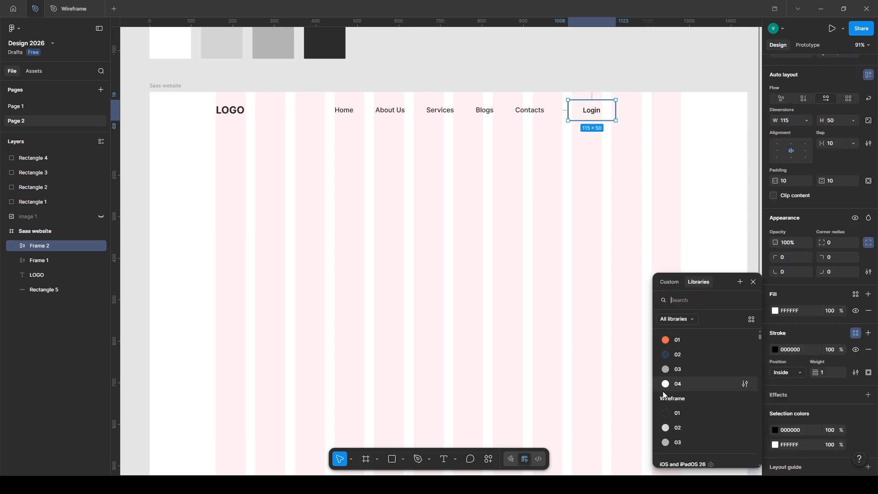
{"action": "left_click", "coordinate": [679, 428]}
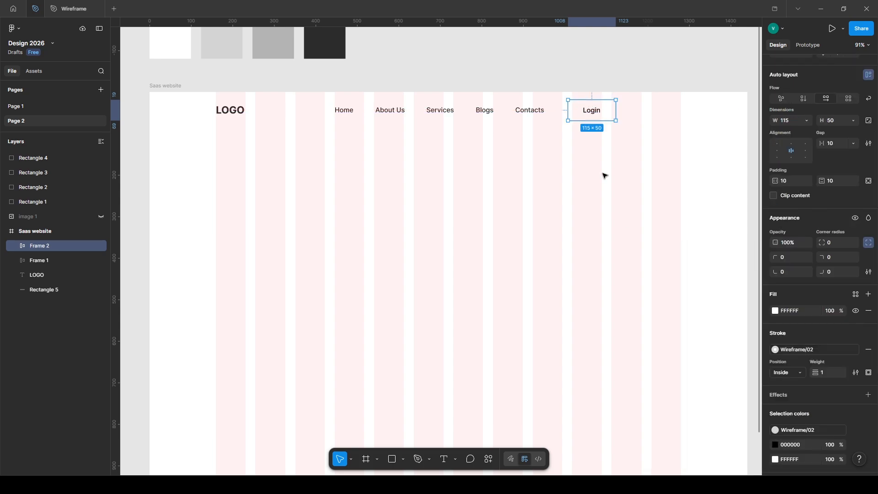
{"action": "left_click", "coordinate": [593, 148]}
Duplicate the Login button beside the original and change the copy's text to "Get Started".
{"action": "left_click", "coordinate": [594, 113]}
{"action": "key", "text": "ctrl+d"}
{"action": "left_click_drag", "start_coordinate": [594, 113], "coordinate": [655, 111]}
{"action": "double_click", "coordinate": [655, 110]}
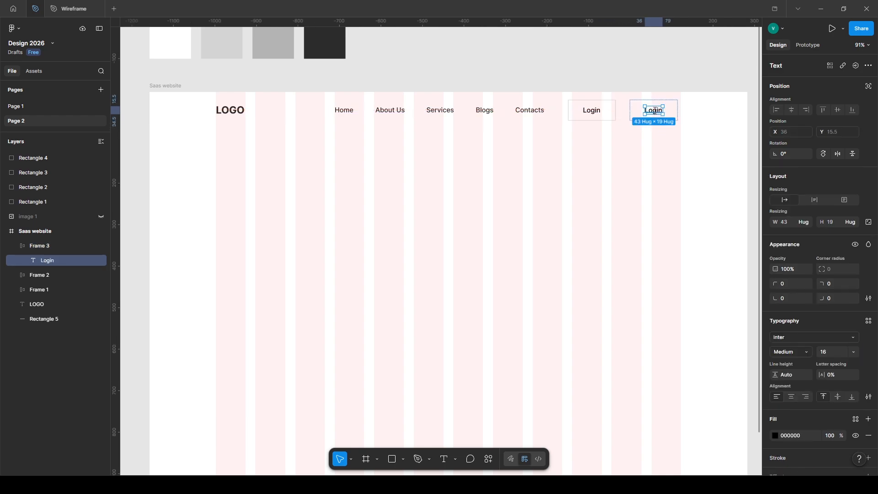
{"action": "double_click", "coordinate": [654, 111]}
{"action": "type", "text": "Get Started"}
{"action": "left_click", "coordinate": [645, 155]}
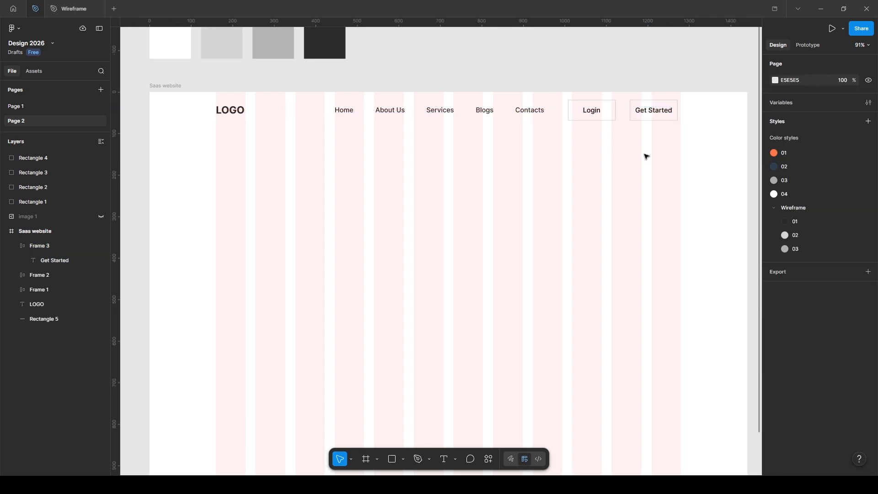
Fill the Get Started button with the Wireframe/02 style.
{"action": "left_click", "coordinate": [648, 107]}
{"action": "scroll", "coordinate": [813, 329], "scroll_direction": "down", "scroll_amount": 2}
{"action": "left_click", "coordinate": [856, 304]}
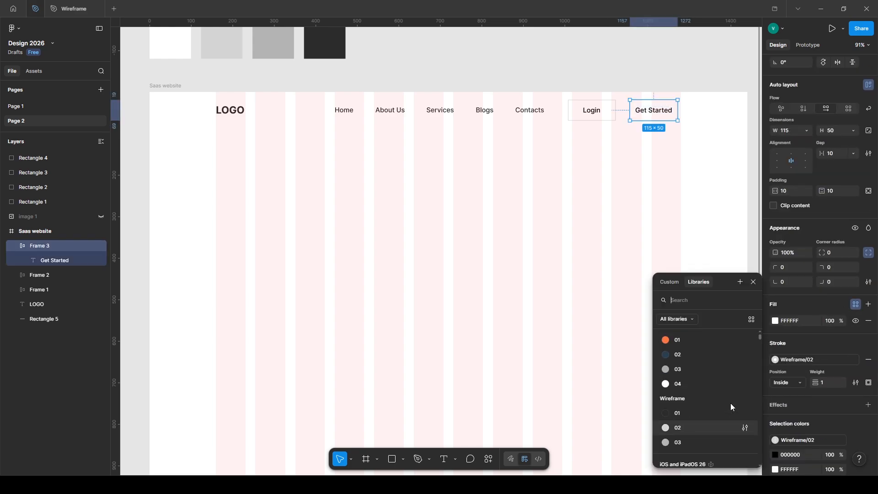
{"action": "left_click", "coordinate": [714, 428]}
Move the Get Started button to the outer edge of the last grid column and space Login 24 px from it.
{"action": "left_click", "coordinate": [597, 112]}
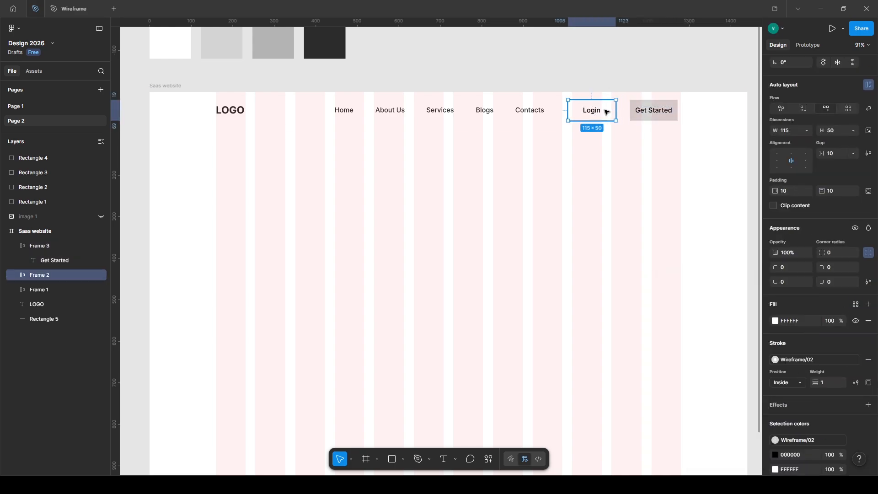
{"action": "left_click_drag", "start_coordinate": [665, 114], "coordinate": [668, 114]}
{"action": "left_click_drag", "start_coordinate": [602, 112], "coordinate": [606, 111]}
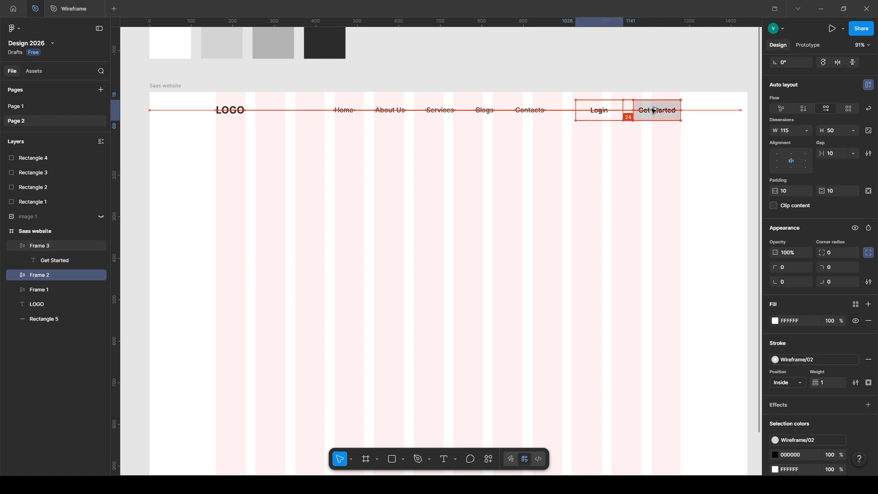
Group the header elements and draw a full-width rectangle filled F4F4F4 directly beneath them as the hero background.
{"action": "key", "text": "r"}
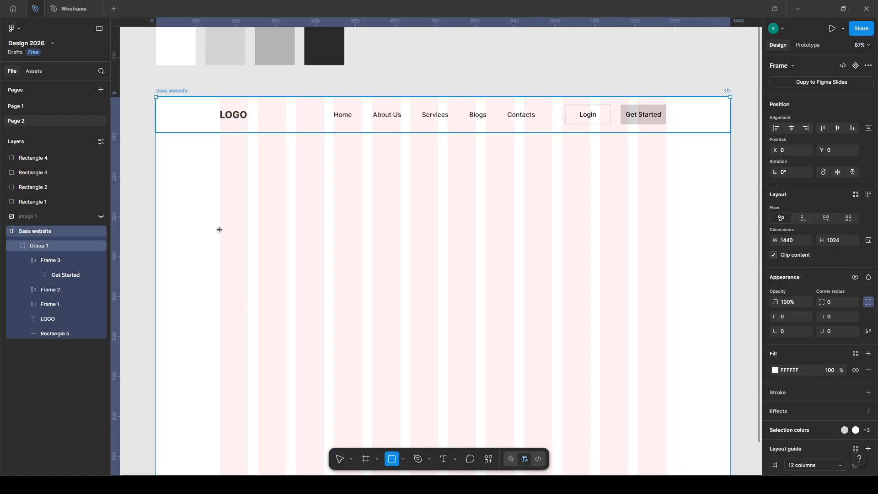
{"action": "mouse_move", "coordinate": [156, 127]}
{"action": "left_mouse_down"}
{"action": "mouse_move", "coordinate": [709, 374]}
{"action": "mouse_move", "coordinate": [730, 418]}
{"action": "left_mouse_up"}
{"action": "left_click", "coordinate": [800, 315]}
{"action": "type", "text": "f4f4f4"}
{"action": "key", "text": "Return"}
{"action": "left_click_drag", "start_coordinate": [502, 169], "coordinate": [502, 172]}
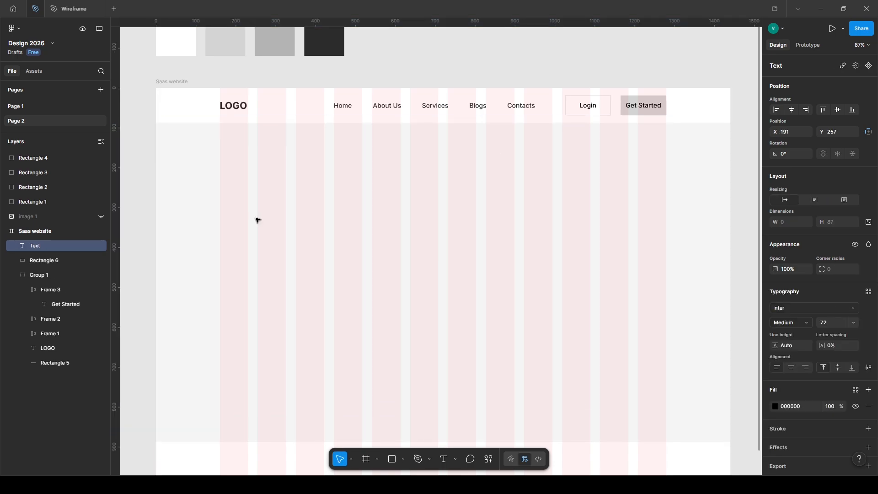
Paste the heading "Lumio Simplifies the management of your business." at the first grid column and break it into three lines.
{"action": "key", "text": "ctrl+v"}
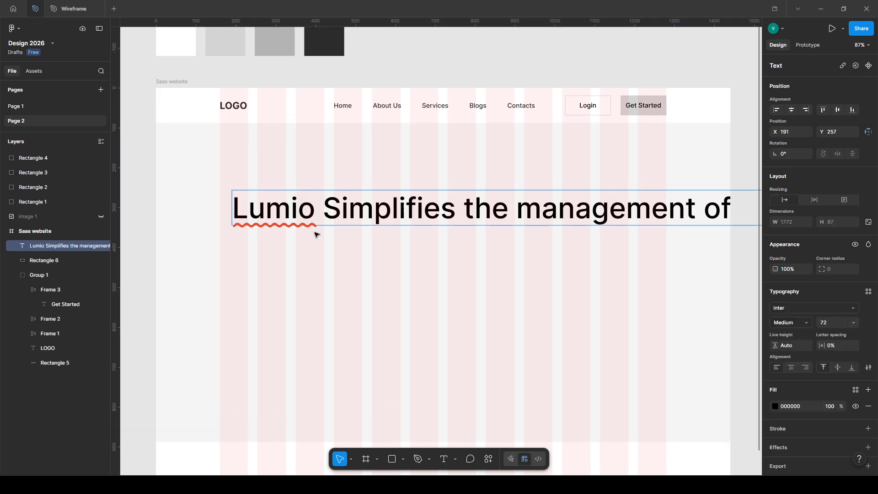
{"action": "key", "text": "Escape"}
{"action": "left_click_drag", "start_coordinate": [316, 215], "coordinate": [304, 218]}
{"action": "double_click", "coordinate": [453, 212]}
{"action": "key", "text": "Return"}
{"action": "left_click", "coordinate": [459, 247]}
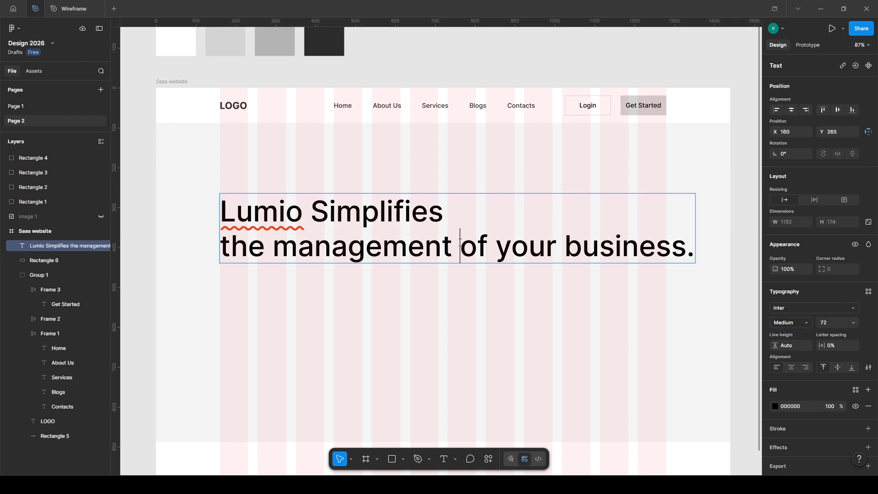
{"action": "key", "text": "BackSpace"}
{"action": "key", "text": "Return"}
Apply the Wireframe/01 fill and Bold weight to the whole hero heading.
{"action": "key", "text": "ctrl+a"}
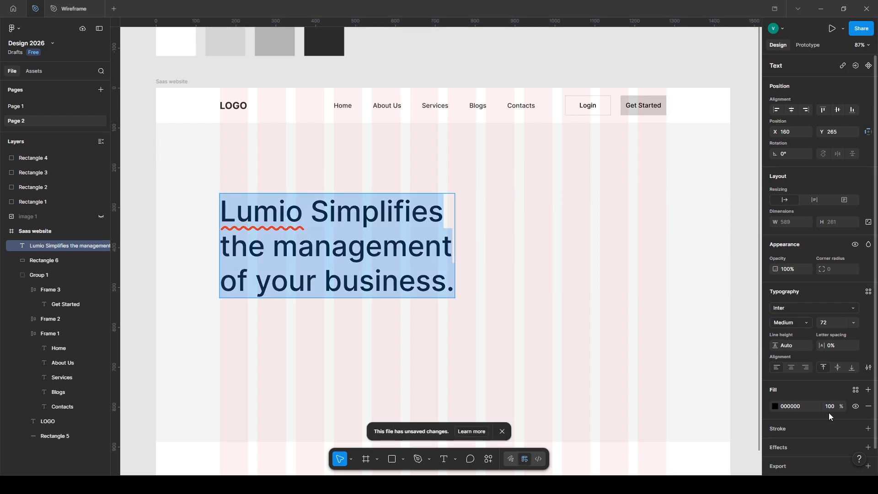
{"action": "left_click", "coordinate": [855, 389]}
{"action": "left_click", "coordinate": [690, 415]}
{"action": "left_click", "coordinate": [791, 323]}
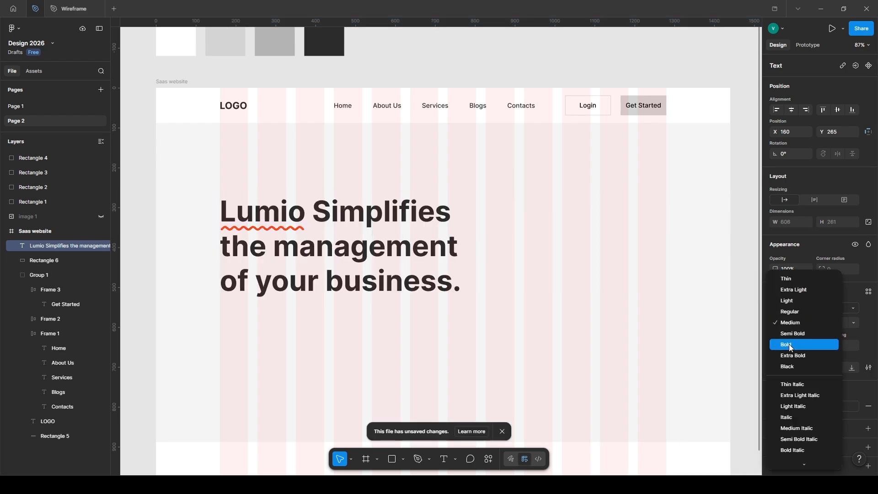
{"action": "left_click", "coordinate": [790, 346]}
{"action": "left_click", "coordinate": [306, 213]}
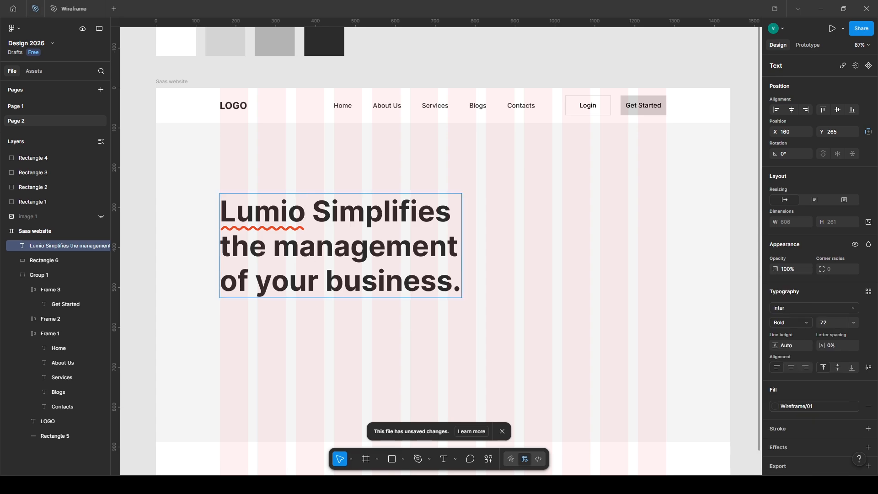
Paste the paragraph beginning "There is a time management facility" as Inter Regular 18 text below the hero heading.
{"action": "left_click", "coordinate": [148, 216]}
{"action": "key", "text": "ctrl+v"}
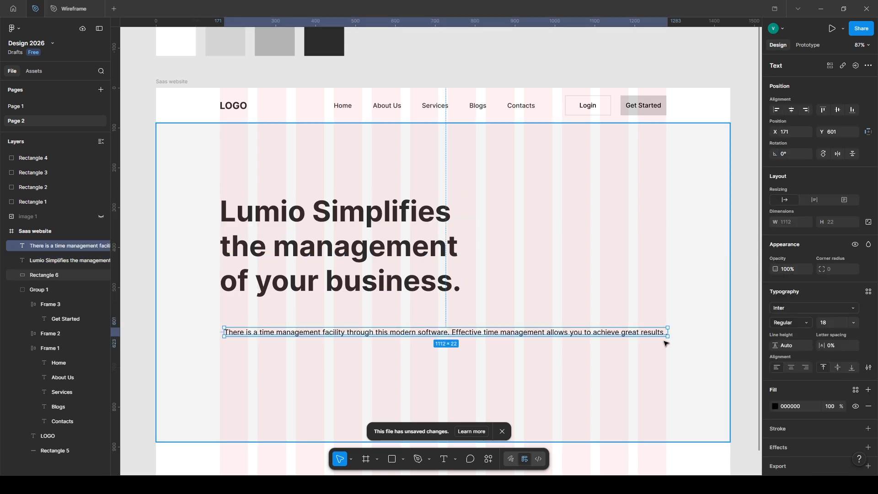
Narrow the hero paragraph to about 579 wide so it wraps, align it beneath the heading, and apply the Wireframe/01 fill.
{"action": "left_click_drag", "start_coordinate": [668, 332], "coordinate": [456, 332]}
{"action": "left_click_drag", "start_coordinate": [248, 336], "coordinate": [244, 323]}
{"action": "left_click", "coordinate": [856, 390]}
{"action": "left_click", "coordinate": [707, 411]}
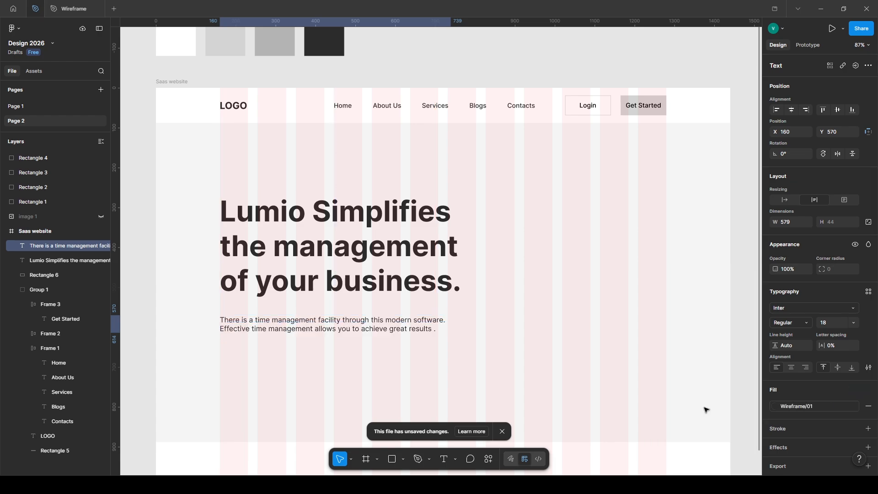
Create a text style named "Description" from the hero paragraph.
{"action": "left_click", "coordinate": [869, 292]}
{"action": "left_click", "coordinate": [742, 292]}
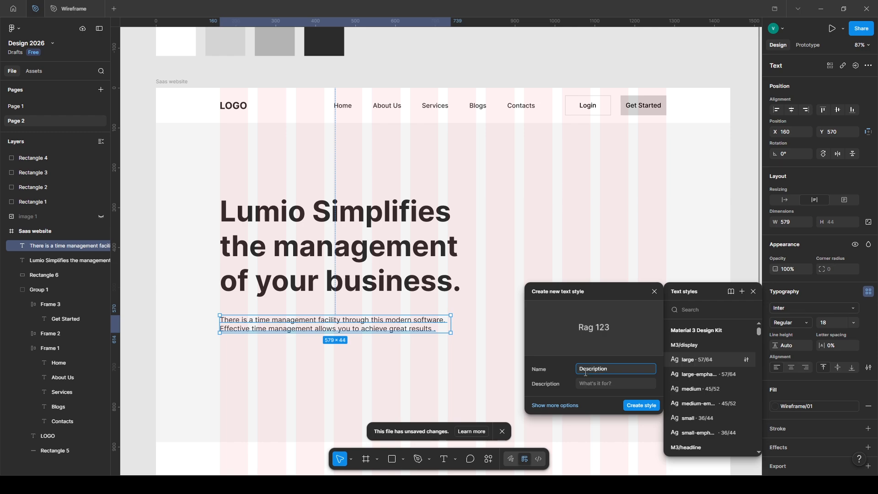
{"action": "left_click", "coordinate": [642, 405]}
Draw a rectangle about 548 × 50 below the hero paragraph from the first grid column and fill it with color style 04.
{"action": "left_click", "coordinate": [223, 340]}
{"action": "key", "text": "r"}
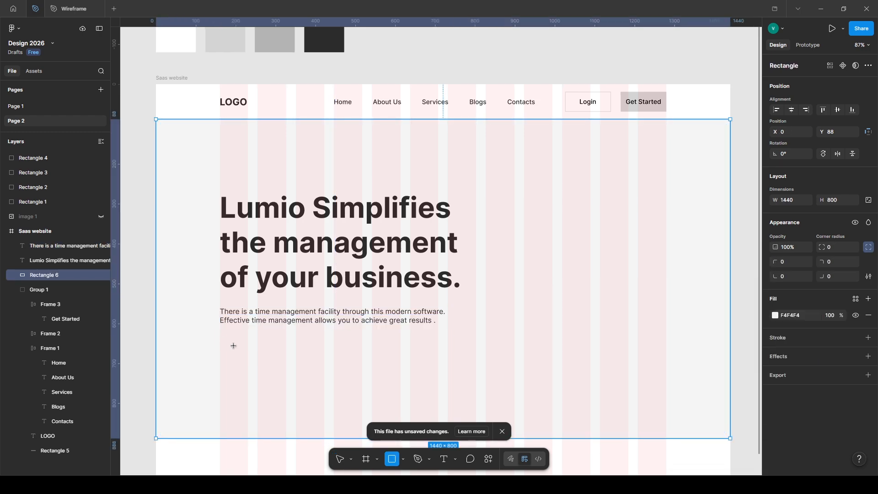
{"action": "left_click_drag", "start_coordinate": [222, 342], "coordinate": [439, 366]}
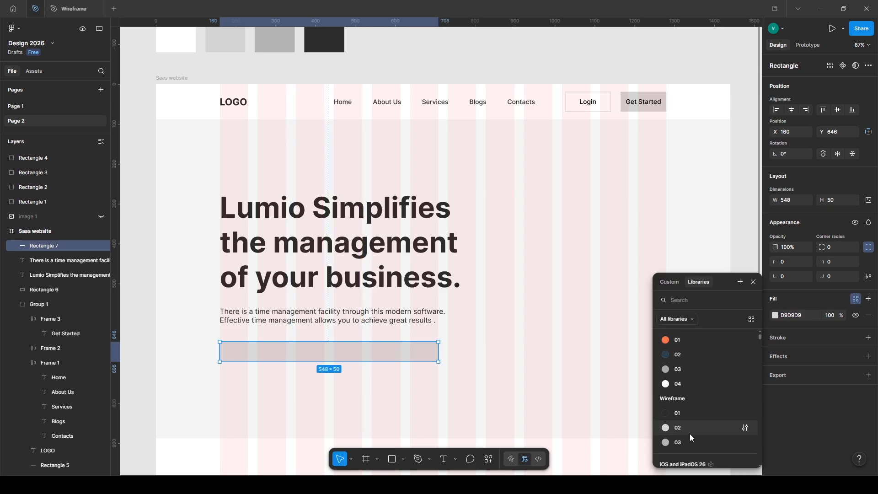
{"action": "left_click", "coordinate": [693, 428]}
{"action": "left_click", "coordinate": [789, 316]}
{"action": "left_click", "coordinate": [682, 377]}
Search the Iconify plugin for "email" and place an outlined envelope icon inside the left end of the white field.
{"action": "left_click", "coordinate": [488, 459]}
{"action": "left_click", "coordinate": [402, 310]}
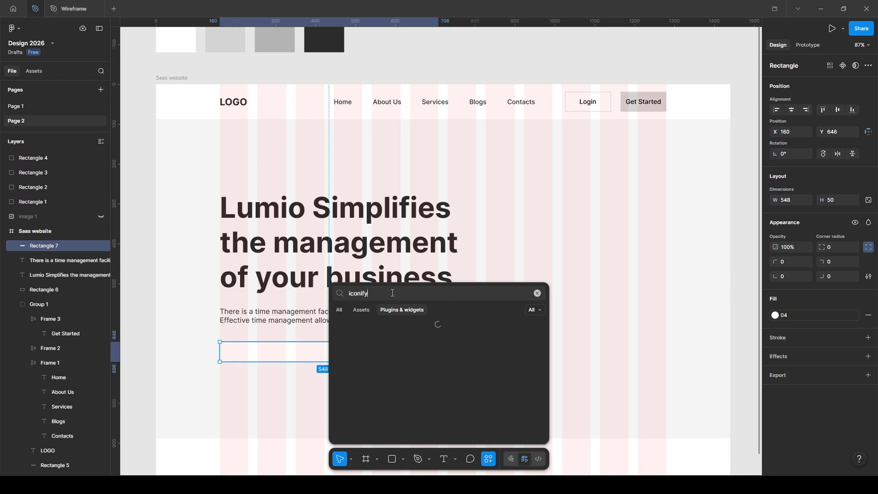
{"action": "left_click", "coordinate": [375, 326]}
{"action": "left_click", "coordinate": [666, 192]}
{"action": "type", "text": "email"}
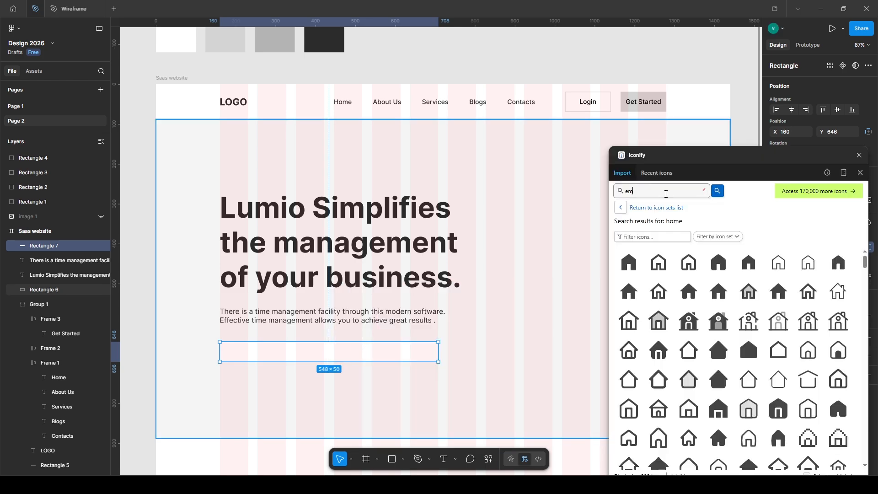
{"action": "key", "text": "Return"}
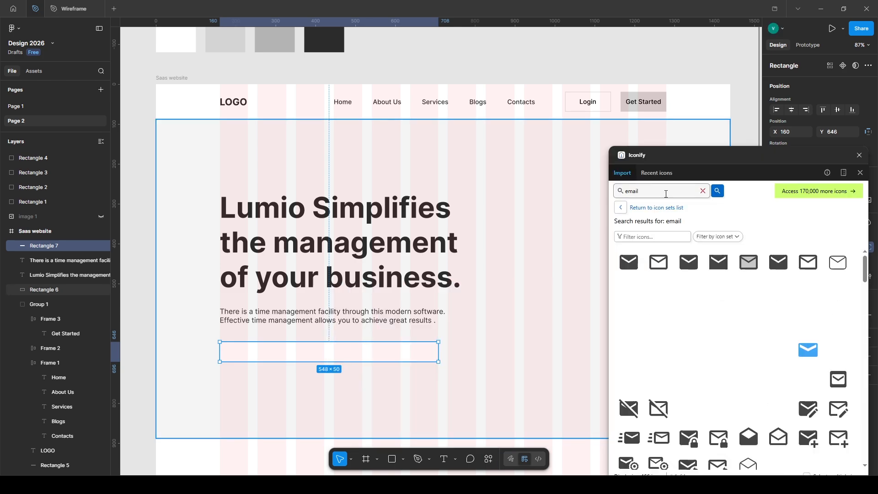
{"action": "left_click_drag", "start_coordinate": [659, 262], "coordinate": [235, 347]}
{"action": "scroll", "coordinate": [237, 361], "scroll_direction": "up", "scroll_amount": 2}
{"action": "left_click_drag", "start_coordinate": [233, 355], "coordinate": [226, 349]}
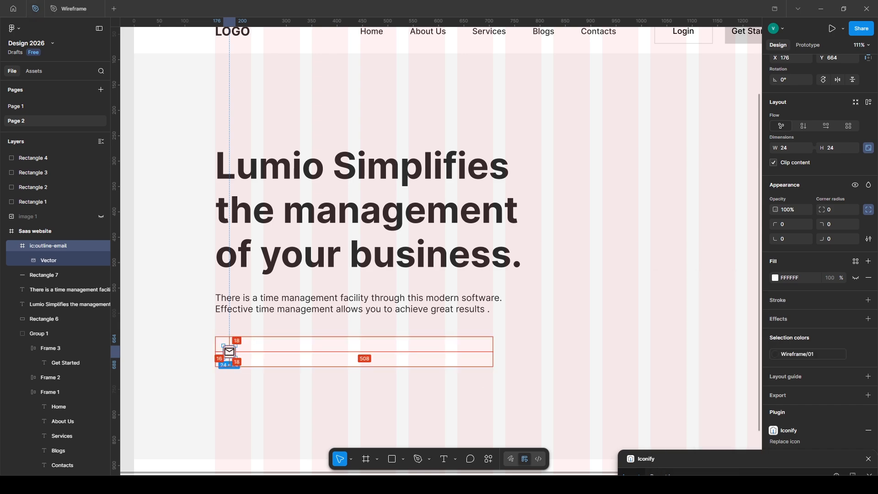
Add the text "Enter your email" beside the envelope icon and align the two.
{"action": "key", "text": "t"}
{"action": "left_click", "coordinate": [261, 351]}
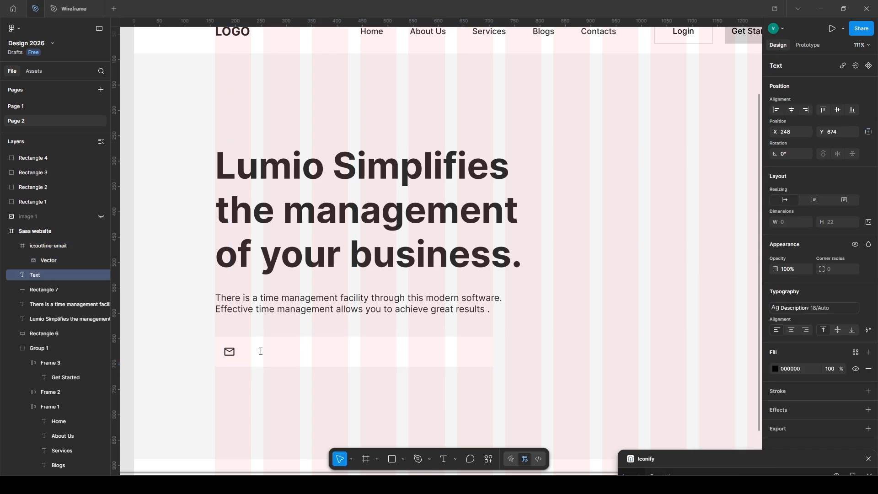
{"action": "type", "text": "Enter your email"}
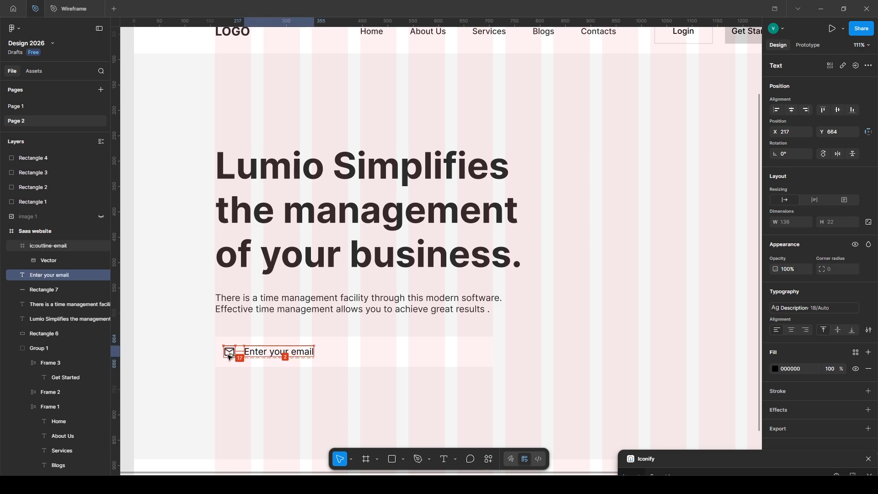
{"action": "left_click", "coordinate": [230, 353], "text": "shift"}
Duplicate the email field rectangle, narrow the copy to 164 × 60 at the field's right end, and fill it with Wireframe/02.
{"action": "left_click", "coordinate": [388, 362]}
{"action": "key", "text": "ctrl+d"}
{"action": "left_click_drag", "start_coordinate": [216, 350], "coordinate": [410, 351]}
{"action": "left_click", "coordinate": [781, 317]}
{"action": "left_click", "coordinate": [724, 403]}
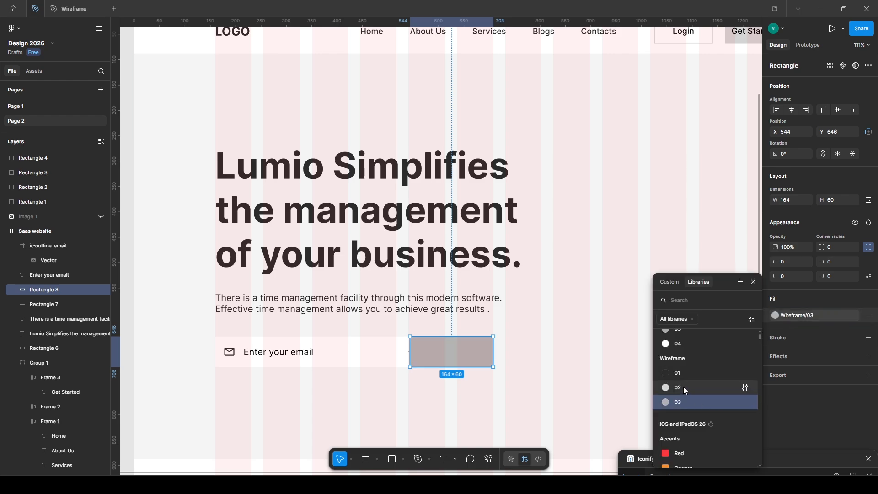
{"action": "left_click", "coordinate": [725, 388]}
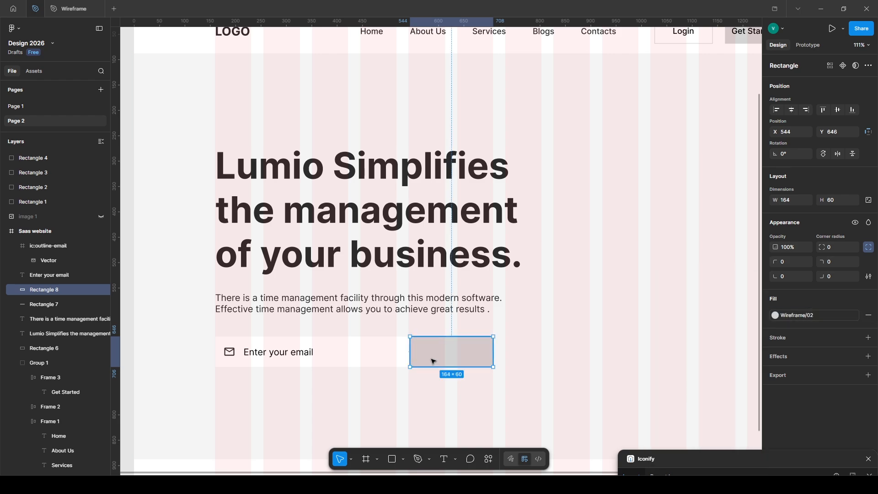
Copy the email placeholder text onto the grey button, change it to "Get Started", and center it on the button.
{"action": "left_click", "coordinate": [269, 356]}
{"action": "key", "text": "ctrl+d"}
{"action": "left_click_drag", "start_coordinate": [269, 356], "coordinate": [442, 356]}
{"action": "double_click", "coordinate": [443, 356]}
{"action": "type", "text": "Get Started"}
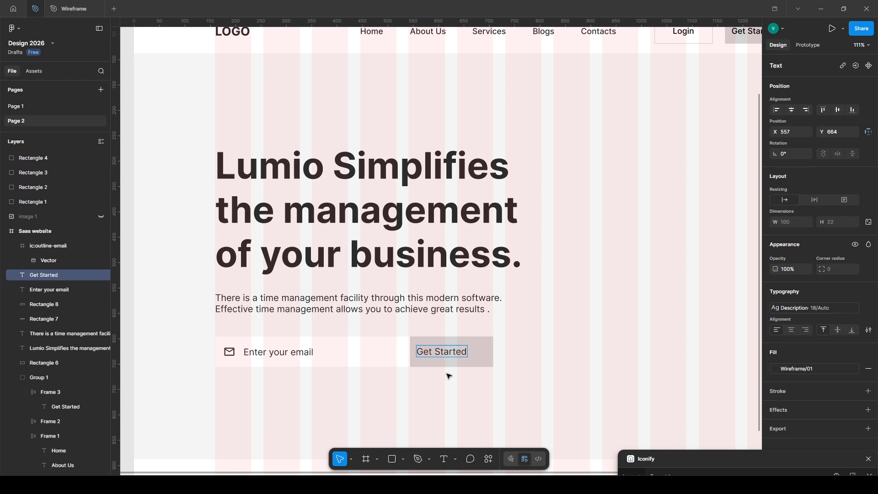
{"action": "left_click", "coordinate": [481, 365], "text": "shift"}
{"action": "key", "text": "alt+h"}
{"action": "key", "text": "alt+v"}
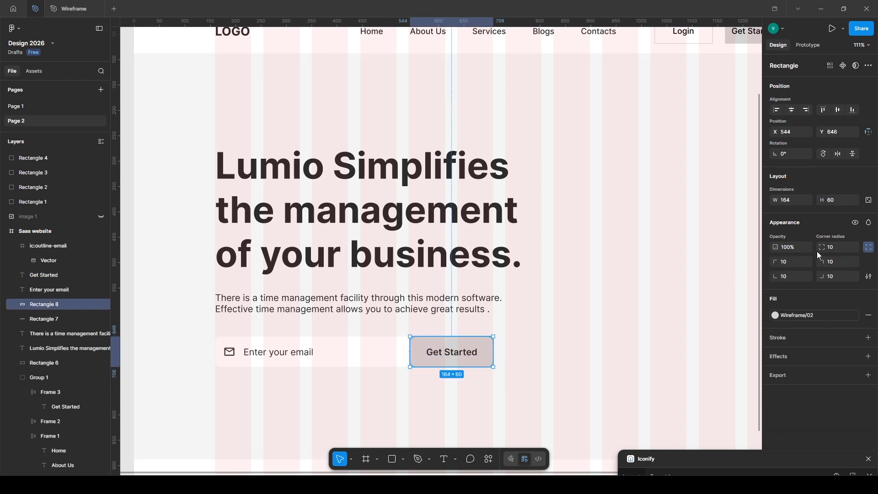
Round the Get Started button's corners to 10, with its top-left corner radius set to 0.
{"action": "left_click", "coordinate": [836, 250]}
{"action": "left_click", "coordinate": [789, 265]}
{"action": "type", "text": "0"}
{"action": "key", "text": "Tab"}
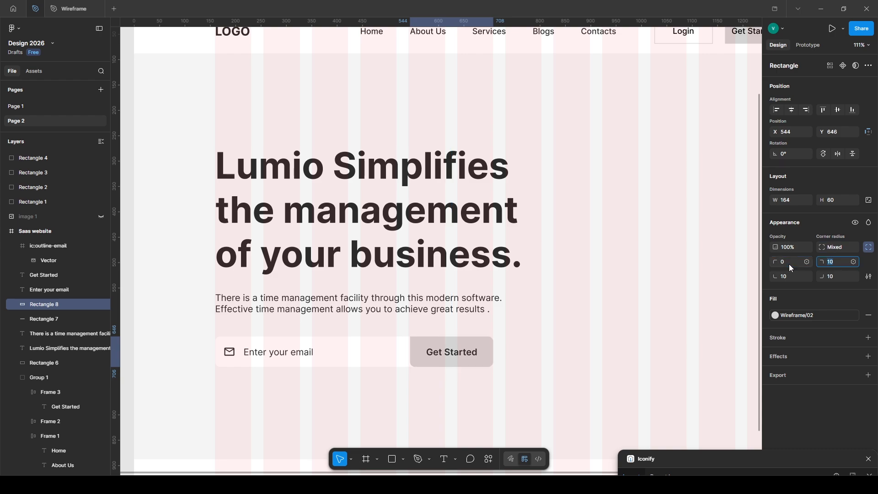
{"action": "left_click", "coordinate": [439, 380]}
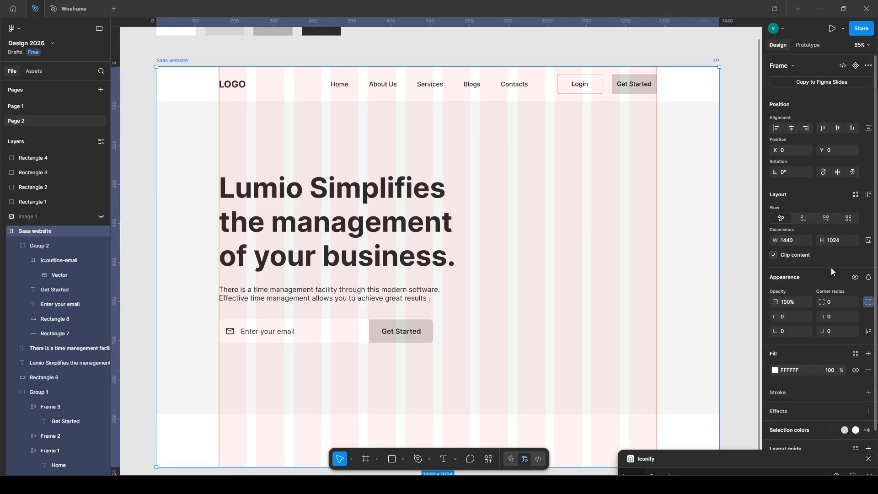
Hide the 12-column layout guide and import a check-tick icon from an Iconify "tick" search below the email field.
{"action": "scroll", "coordinate": [831, 268], "scroll_direction": "down", "scroll_amount": 1}
{"action": "left_click", "coordinate": [854, 421]}
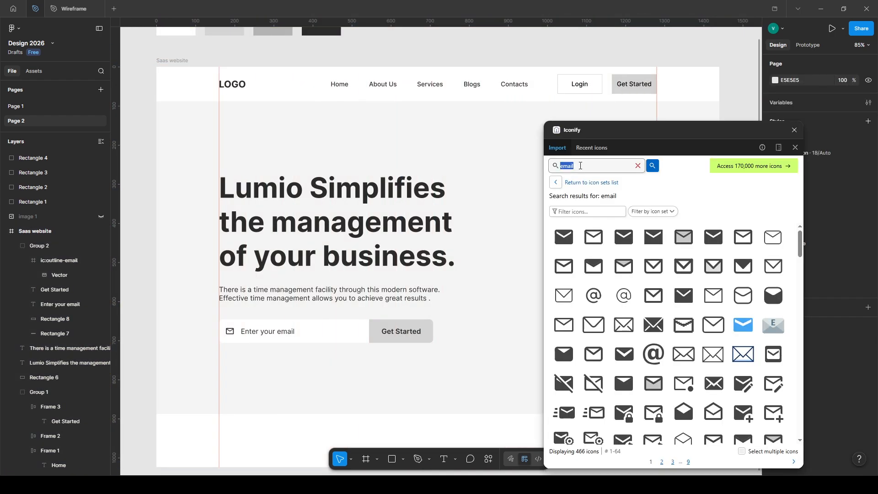
{"action": "type", "text": "tick"}
{"action": "key", "text": "Return"}
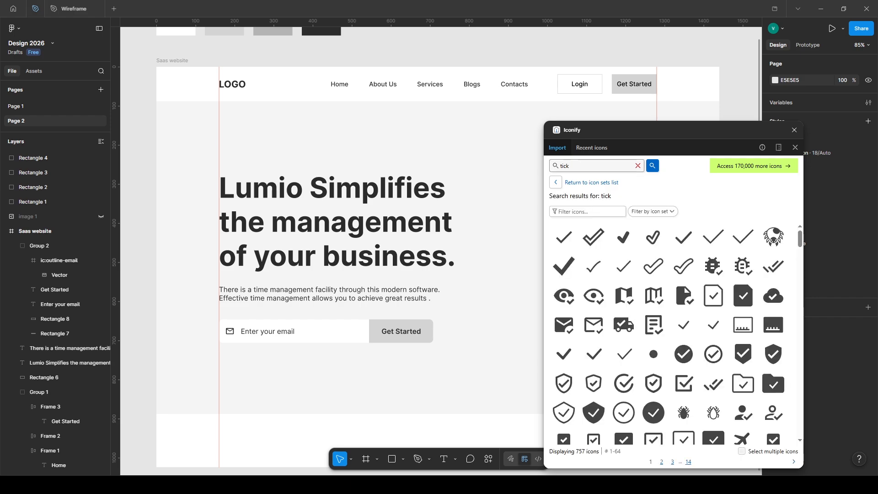
{"action": "left_click_drag", "start_coordinate": [689, 242], "coordinate": [239, 360]}
{"action": "left_click_drag", "start_coordinate": [651, 136], "coordinate": [725, 443]}
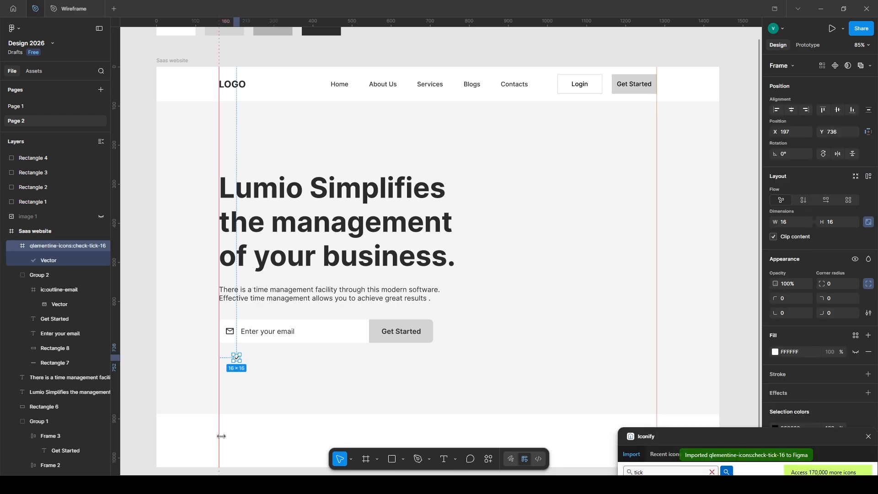
Create two tick-marked items in a row below the email form, reading "No credit card is required" and "Get 15 days free trial".
{"action": "scroll", "coordinate": [385, 394], "scroll_direction": "up", "scroll_amount": 2}
{"action": "left_click", "coordinate": [251, 287]}
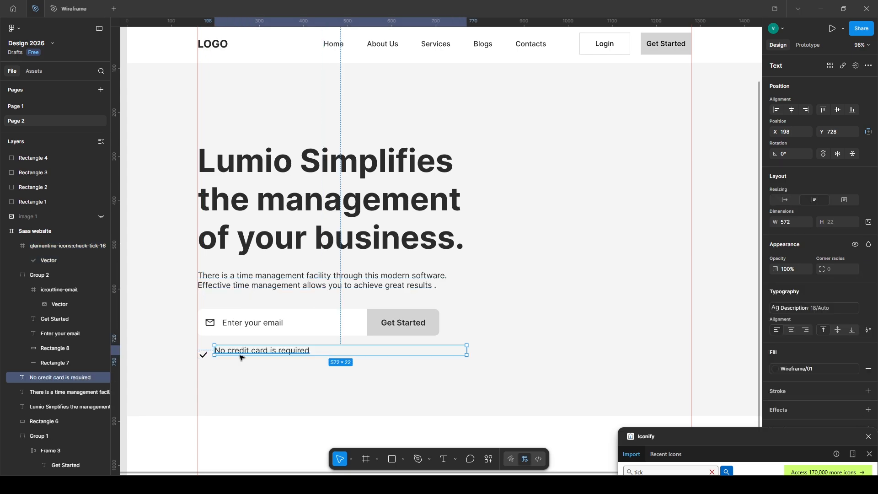
{"action": "left_click_drag", "start_coordinate": [319, 357], "coordinate": [320, 360]}
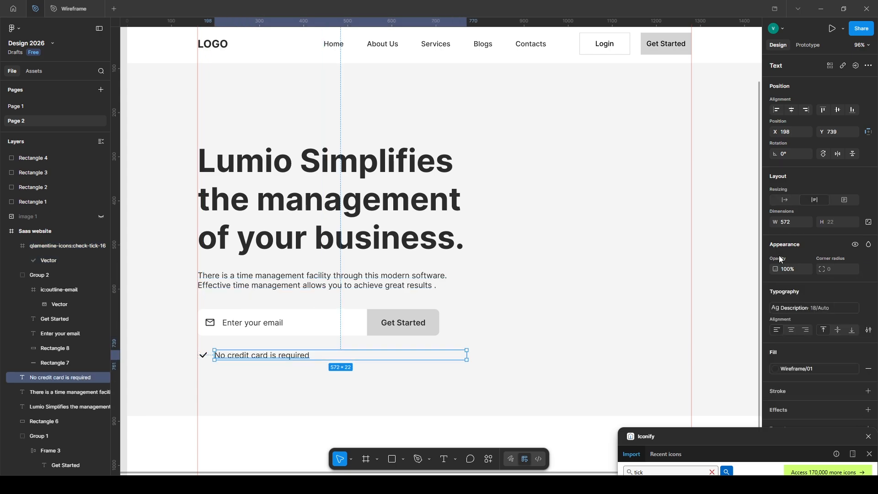
{"action": "left_click", "coordinate": [204, 355], "text": "shift"}
{"action": "scroll", "coordinate": [851, 357], "scroll_direction": "down", "scroll_amount": 2}
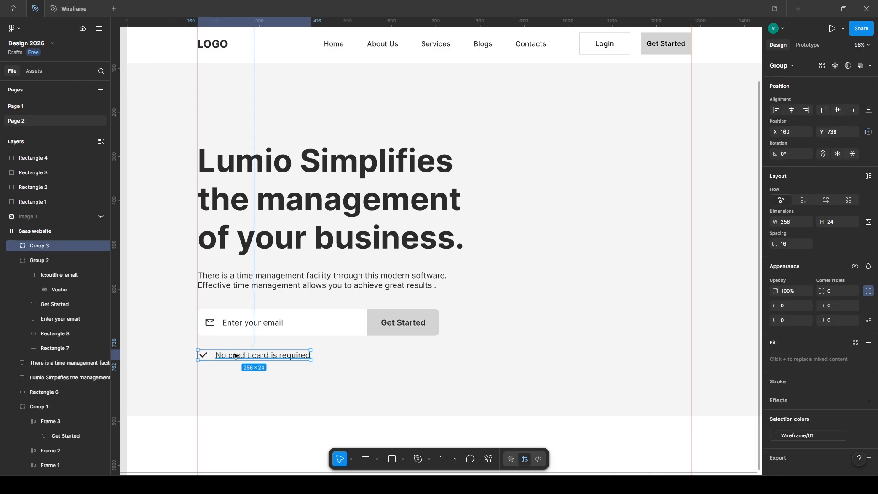
{"action": "left_click_drag", "start_coordinate": [238, 355], "coordinate": [359, 354]}
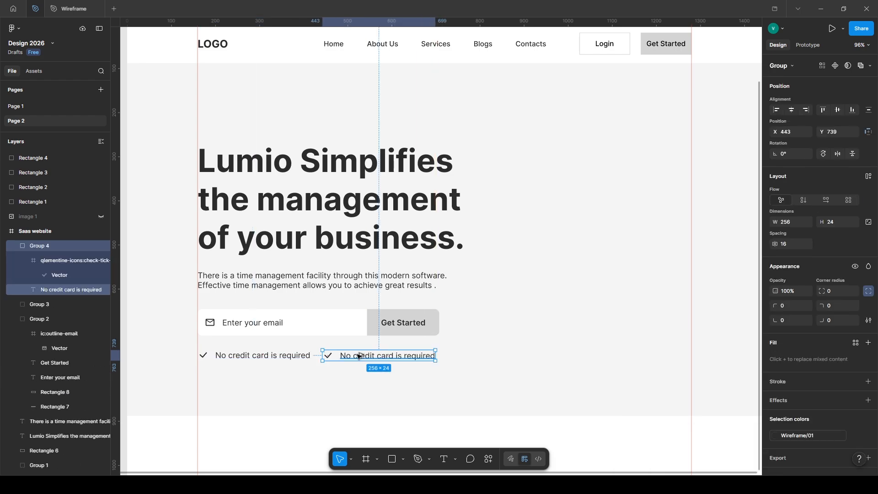
{"action": "double_click", "coordinate": [359, 354]}
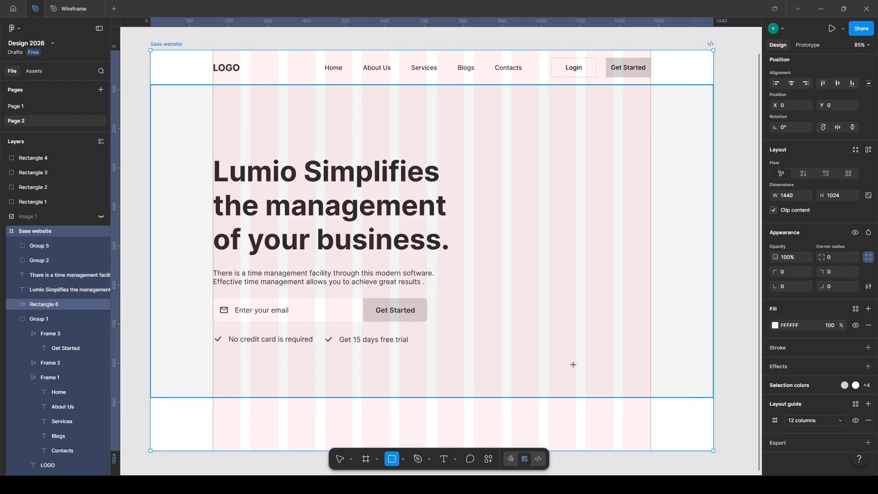
Draw a large circle on the hero's right side and vertically center it and the text group on the hero background.
{"action": "left_click_drag", "start_coordinate": [651, 158], "coordinate": [474, 337]}
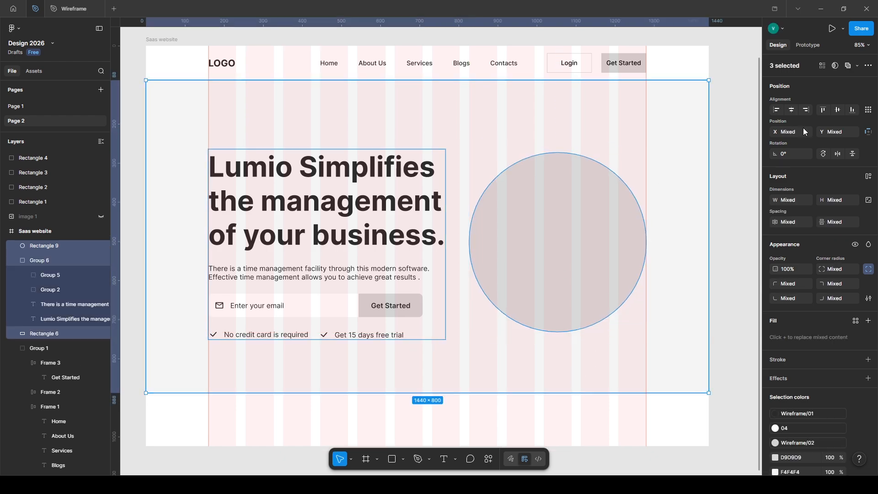
{"action": "left_click", "coordinate": [838, 110]}
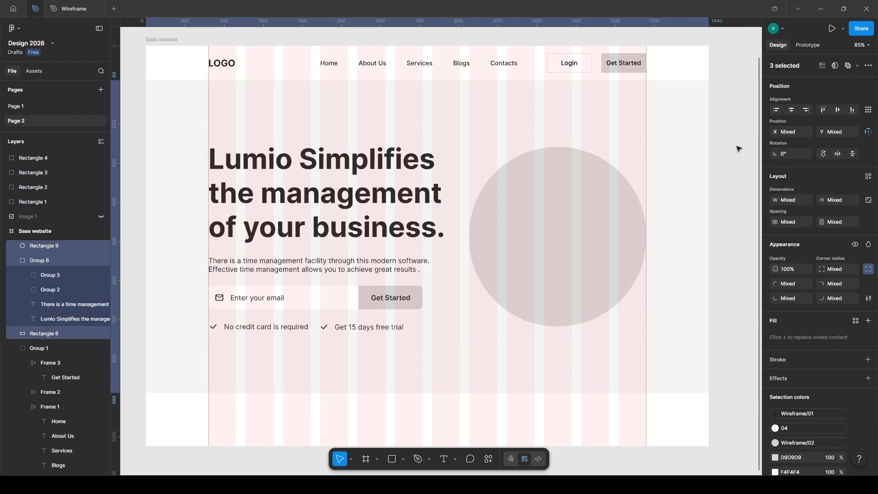
{"action": "left_click", "coordinate": [742, 266]}
Draw an F4F4F4 rectangle 1120 wide across the grid below the hero, with corner radius 50 and height 600.
{"action": "scroll", "coordinate": [706, 339], "scroll_direction": "down", "scroll_amount": 8}
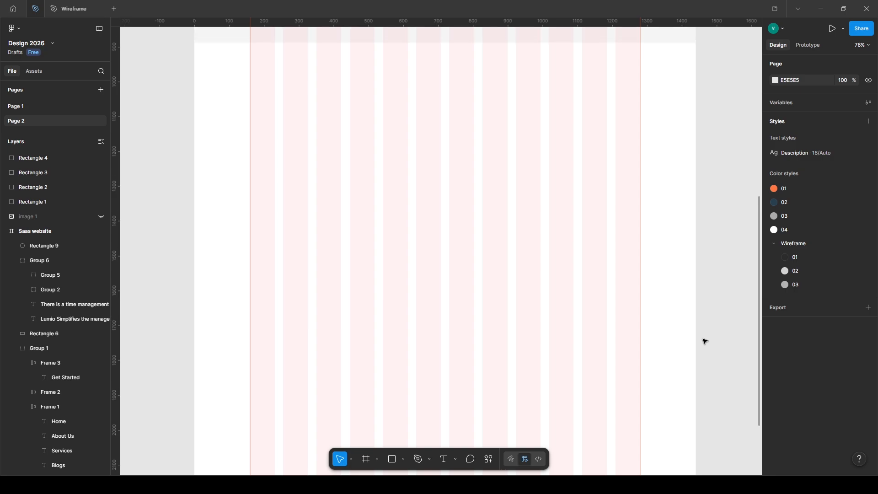
{"action": "key", "text": "r"}
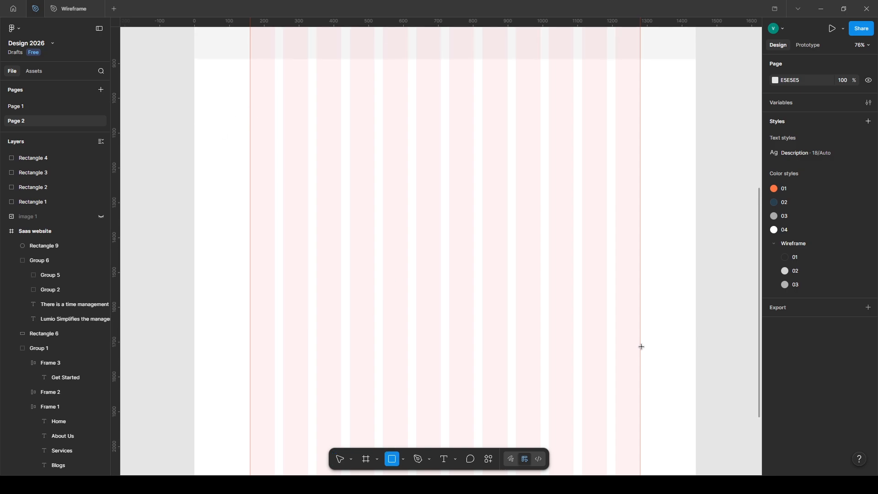
{"action": "left_click_drag", "start_coordinate": [641, 349], "coordinate": [250, 112]}
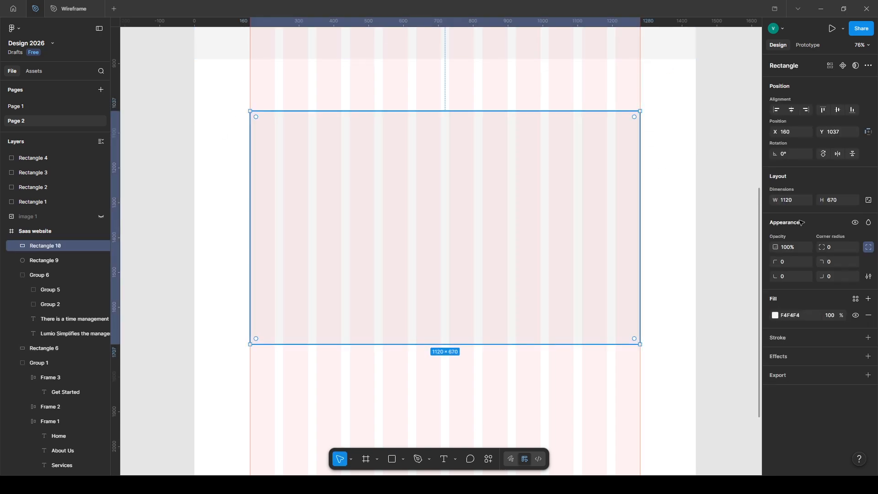
{"action": "left_click", "coordinate": [834, 248]}
{"action": "type", "text": "50"}
{"action": "key", "text": "Return"}
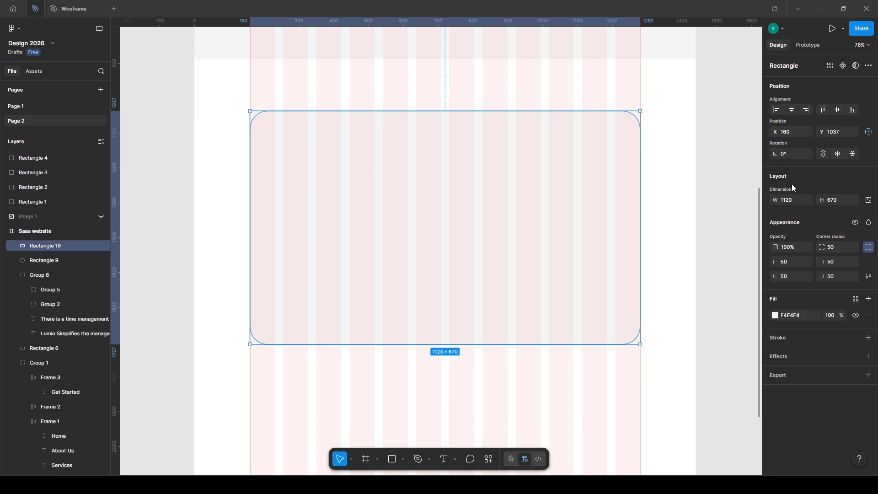
{"action": "left_click", "coordinate": [838, 202]}
{"action": "type", "text": "600"}
{"action": "key", "text": "Return"}
Paste the heading "Trusted by 20,000+ customers across the world" inside the rounded card and set it to size 36 on two lines.
{"action": "key", "text": "t"}
{"action": "left_click", "coordinate": [284, 168]}
{"action": "key", "text": "ctrl+v"}
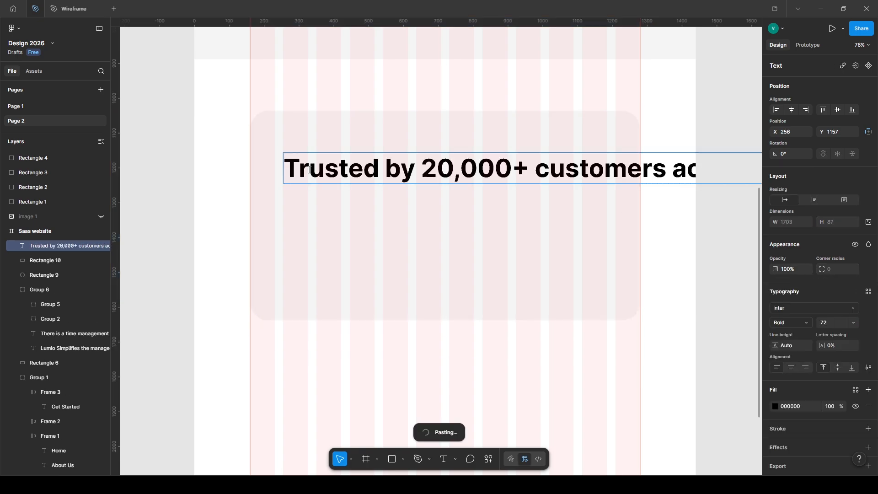
{"action": "key", "text": "ctrl+a"}
{"action": "left_click", "coordinate": [827, 323]}
{"action": "type", "text": "36"}
{"action": "key", "text": "Return"}
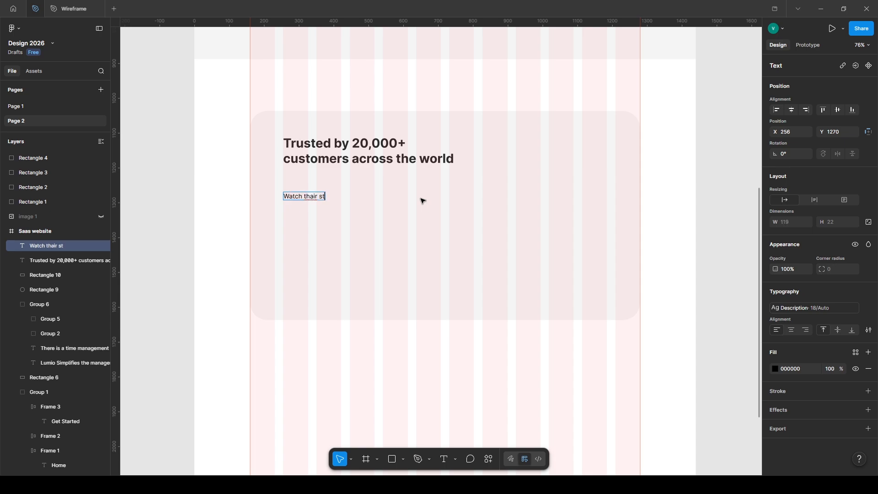
Correct the spelling of the line below the card heading to "Watch their story" and set it in uppercase.
{"action": "right_click", "coordinate": [308, 199]}
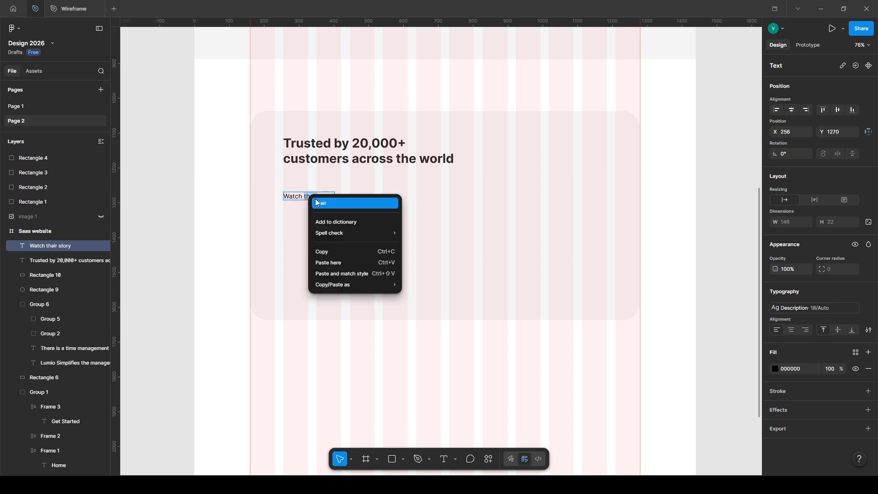
{"action": "left_click", "coordinate": [330, 203]}
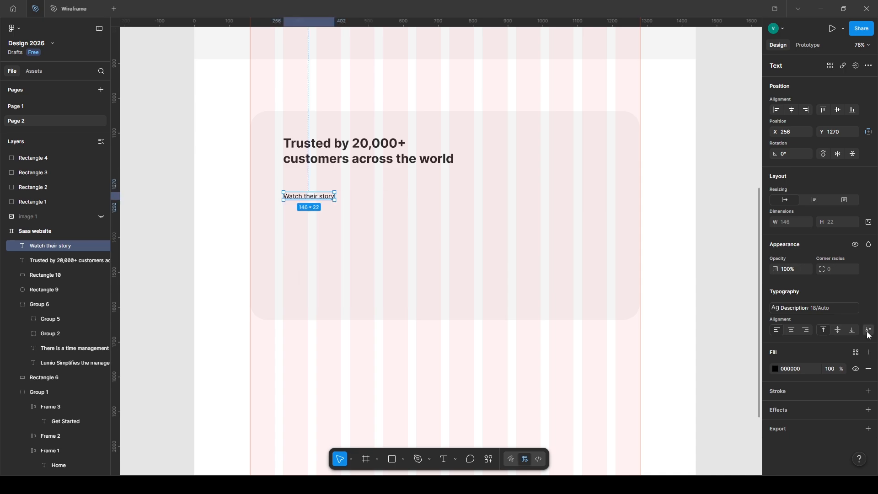
{"action": "left_click", "coordinate": [868, 330]}
{"action": "left_click", "coordinate": [685, 380]}
Draw a rectangle about 163 wide beside the card heading, set its height to 60, and fill it with the Wireframe/02 color style.
{"action": "key", "text": "r"}
{"action": "left_click_drag", "start_coordinate": [485, 138], "coordinate": [540, 158]}
{"action": "left_click", "coordinate": [836, 204]}
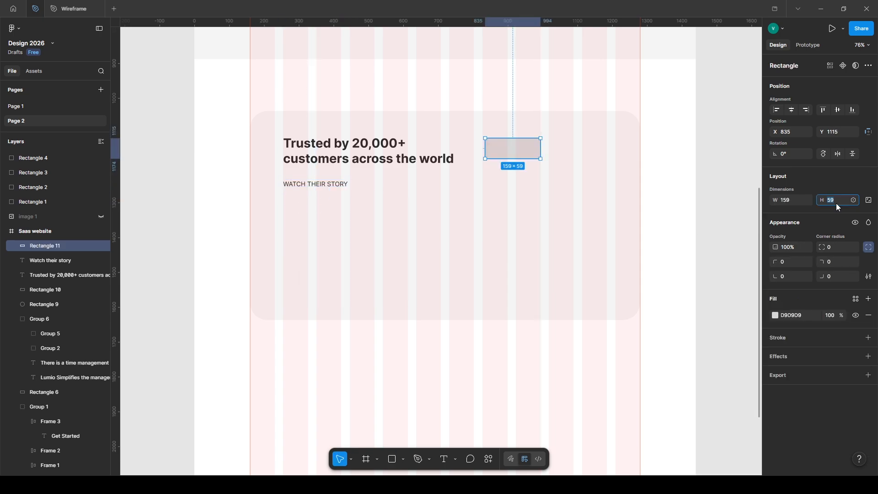
{"action": "type", "text": "60"}
{"action": "key", "text": "Return"}
{"action": "left_click", "coordinate": [856, 299]}
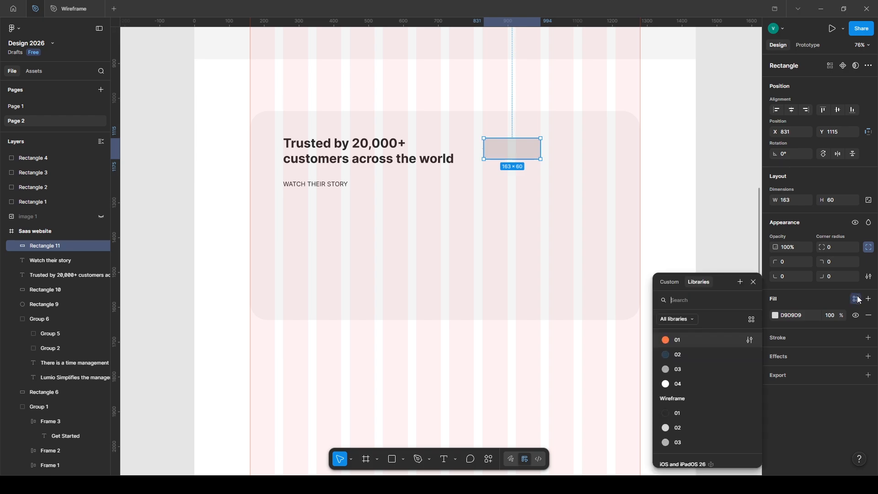
{"action": "left_click", "coordinate": [672, 368]}
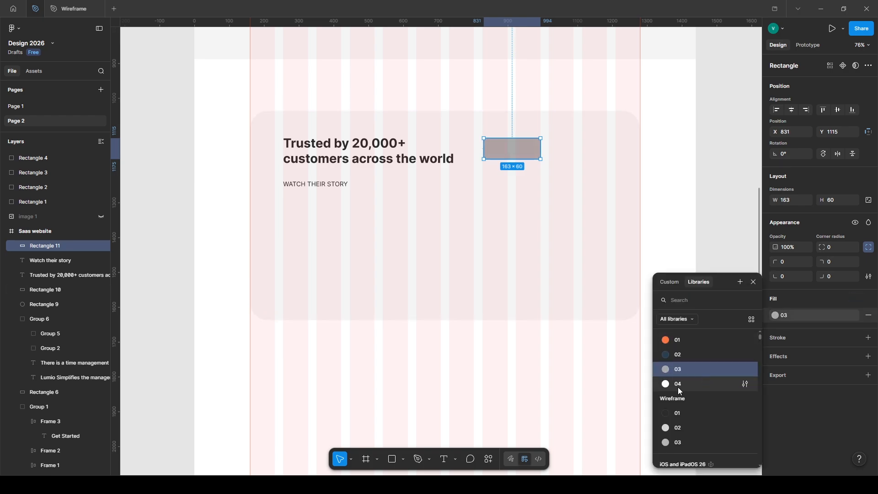
{"action": "left_click", "coordinate": [678, 428]}
Duplicate the logo placeholder into a two-by-two grid with 28 horizontal and 20 vertical spacing, and group the four rectangles.
{"action": "left_click_drag", "start_coordinate": [495, 152], "coordinate": [531, 177]}
{"action": "left_click", "coordinate": [529, 151], "text": "shift"}
{"action": "key", "text": "Up"}
{"action": "left_click", "coordinate": [525, 150]}
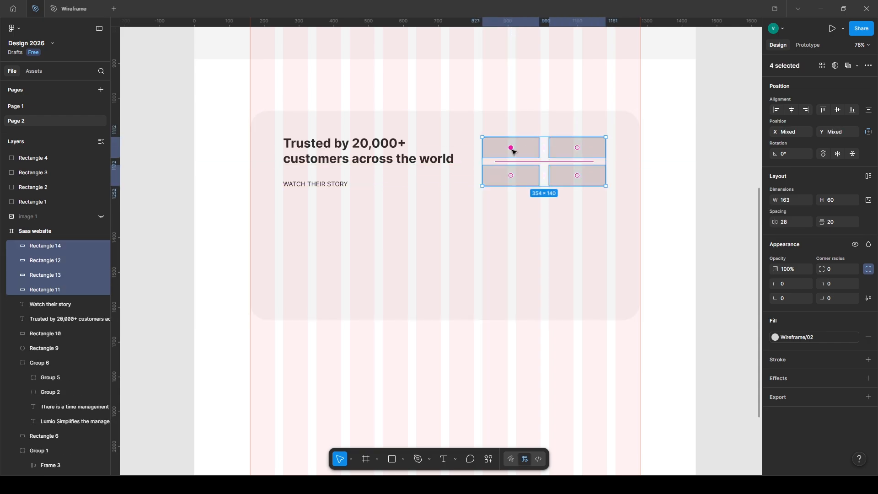
{"action": "key", "text": "ctrl+g"}
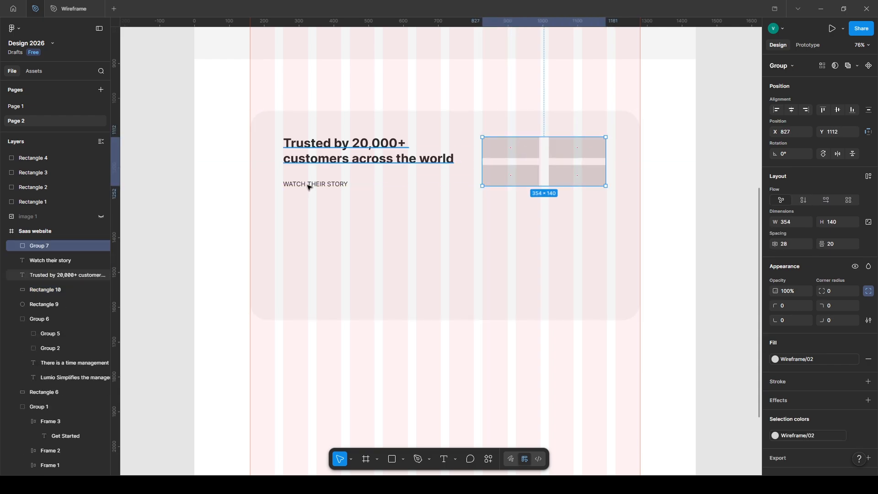
Draw a horizontal divider line about 926 wide below "Watch their story" and set its stroke opacity to 20%.
{"action": "left_click", "coordinate": [337, 234]}
{"action": "key", "text": "l"}
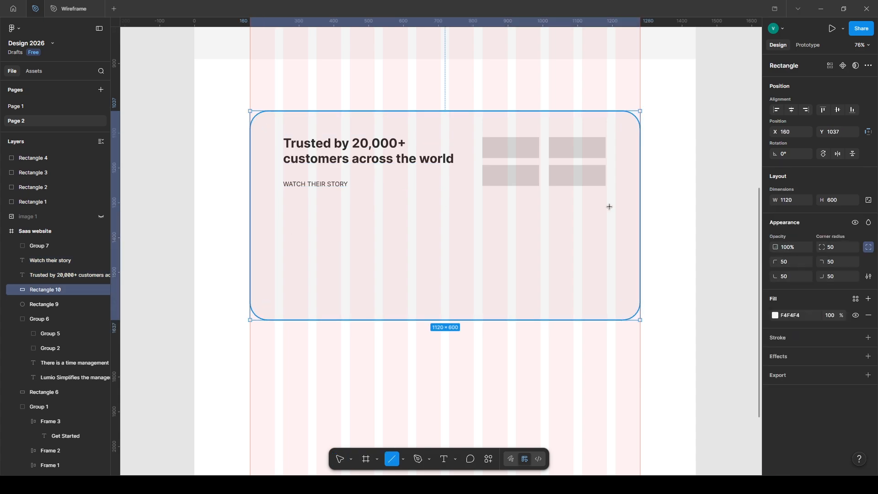
{"action": "left_click_drag", "start_coordinate": [283, 210], "coordinate": [607, 210]}
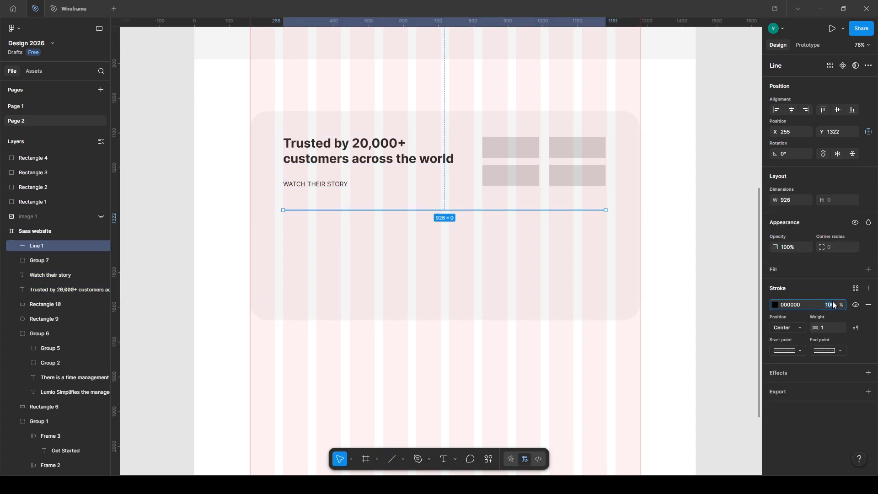
{"action": "type", "text": "20"}
{"action": "left_click", "coordinate": [726, 268]}
Paste the Lorem Ipsum text below the divider, apply the Description style and Wireframe/01 color, and wrap it into a narrow paragraph.
{"action": "key", "text": "t"}
{"action": "left_click", "coordinate": [285, 240]}
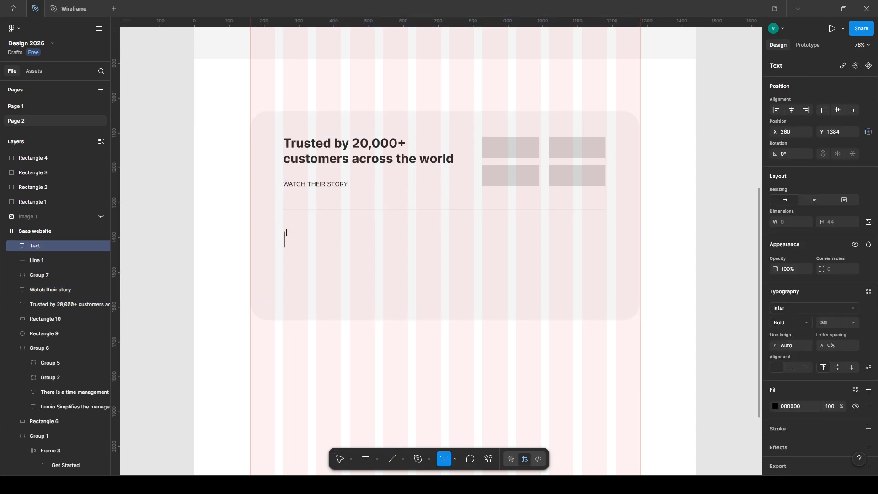
{"action": "key", "text": "ctrl+v"}
{"action": "key", "text": "ctrl+a"}
{"action": "left_click", "coordinate": [866, 294]}
{"action": "left_click", "coordinate": [697, 338]}
{"action": "left_click", "coordinate": [855, 352]}
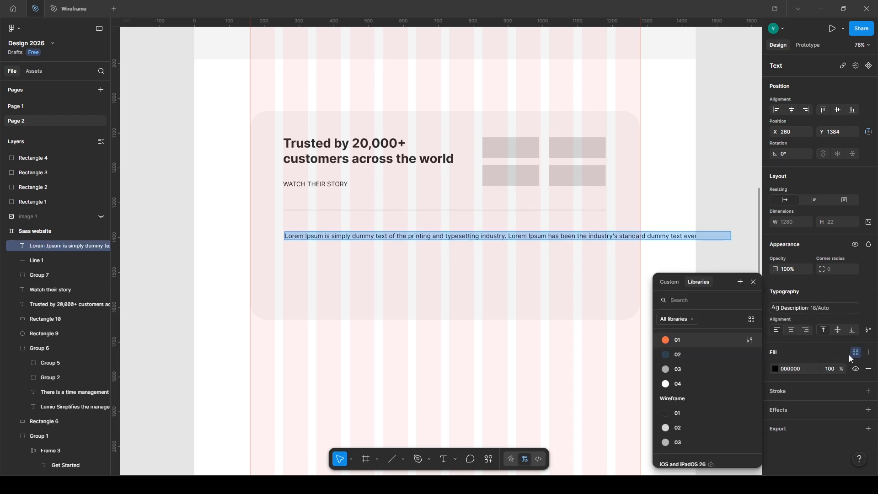
{"action": "left_click", "coordinate": [679, 413]}
{"action": "left_click_drag", "start_coordinate": [734, 238], "coordinate": [389, 257]}
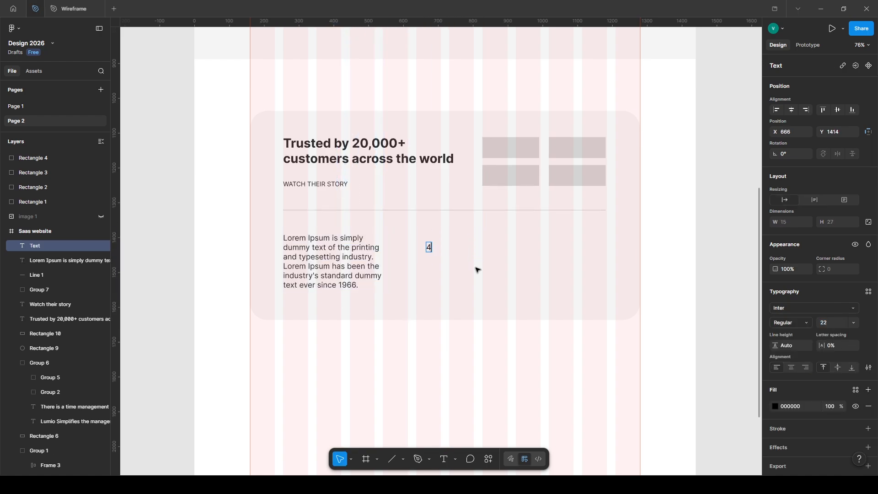
Enter the rating "4.8" beside the Lorem Ipsum paragraph and scale the text up about 2.8 times.
{"action": "type", "text": ".8"}
{"action": "key", "text": "Escape"}
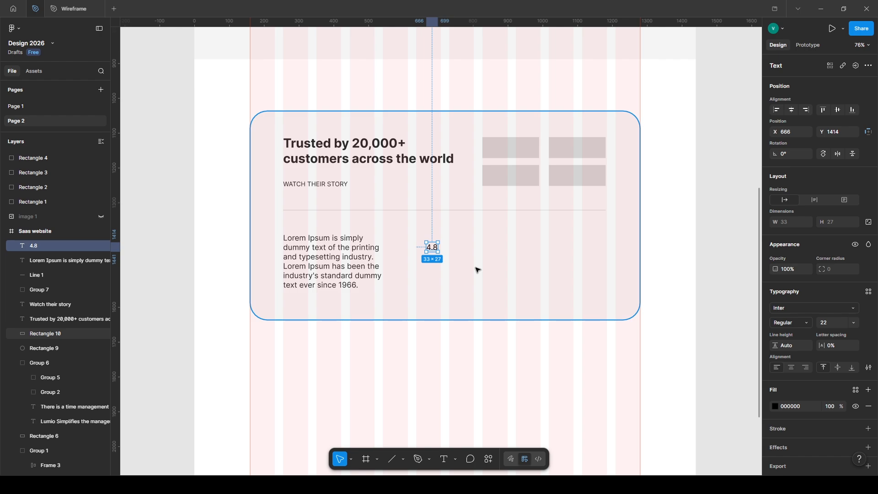
{"action": "key", "text": "k"}
{"action": "left_click_drag", "start_coordinate": [439, 253], "coordinate": [459, 266]}
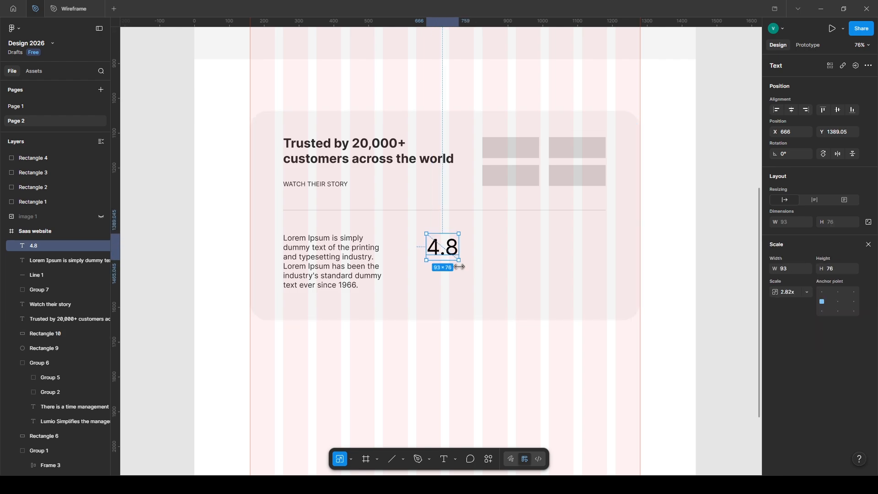
{"action": "key", "text": "Escape"}
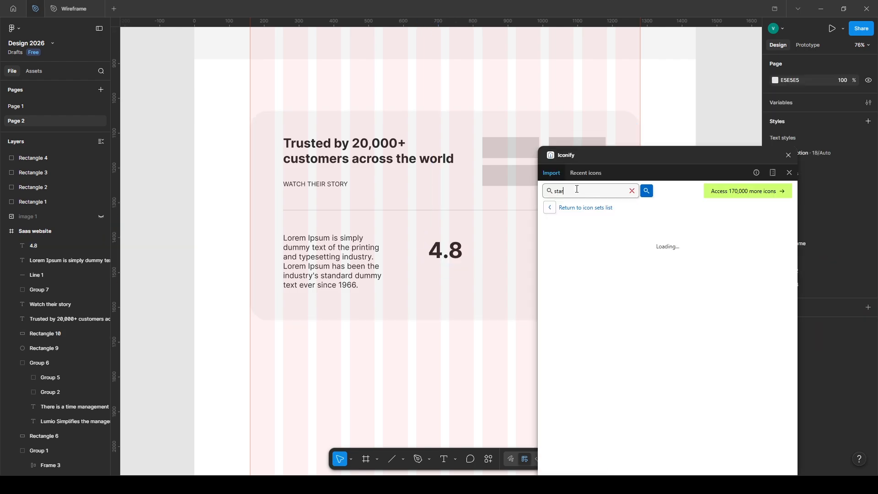
Place the Iconify star-rounded icon below the 4.8 rating and duplicate it into an evenly spaced row of five stars.
{"action": "left_click_drag", "start_coordinate": [562, 265], "coordinate": [426, 275]}
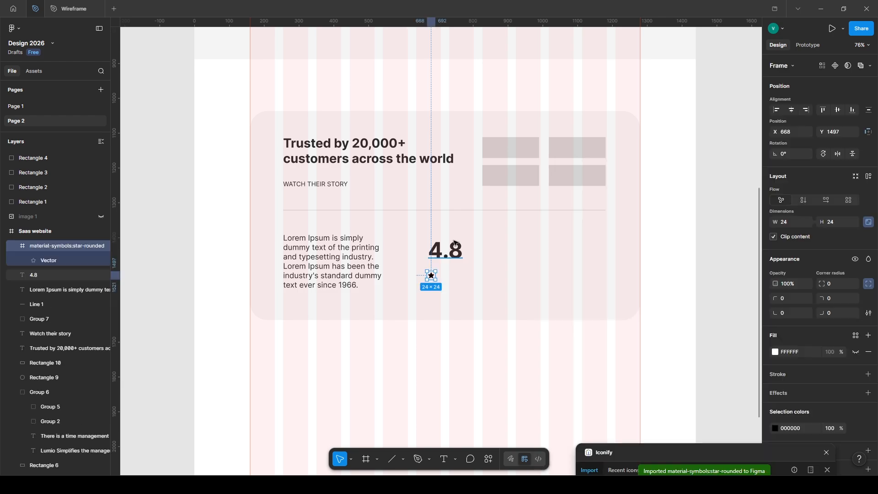
{"action": "key", "text": "ctrl+d"}
{"action": "key", "text": "ctrl+d"}
{"action": "key", "text": "ctrl+d"}
{"action": "key", "text": "ctrl+d"}
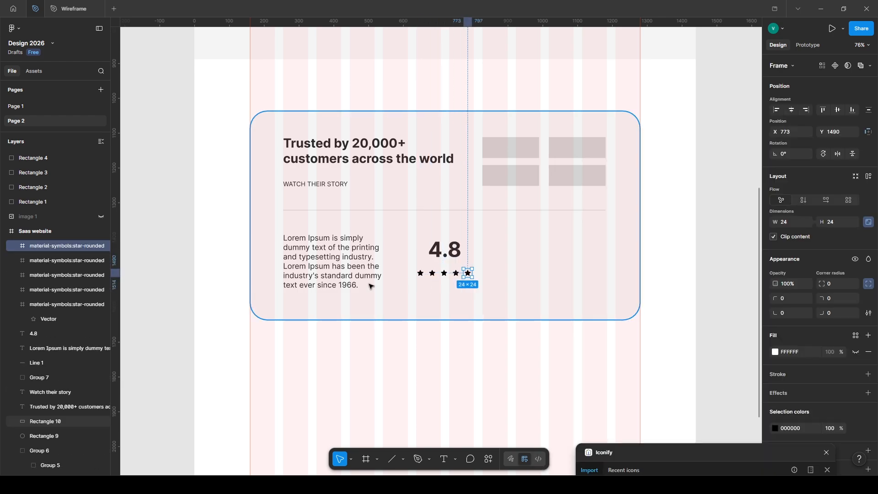
Recolor the grouped five-star row with the Wireframe/03 color style and nudge it upward below the rating.
{"action": "scroll", "coordinate": [823, 389], "scroll_direction": "down", "scroll_amount": 1}
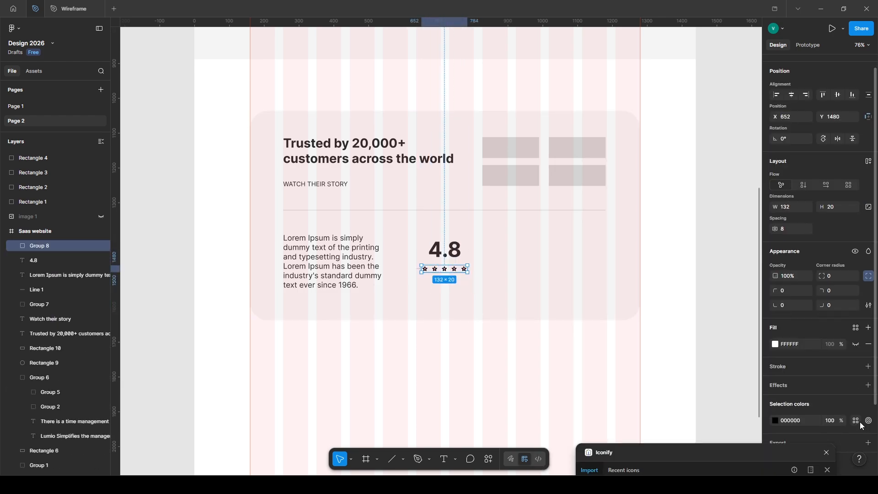
{"action": "left_click", "coordinate": [856, 420]}
{"action": "left_click", "coordinate": [744, 414]}
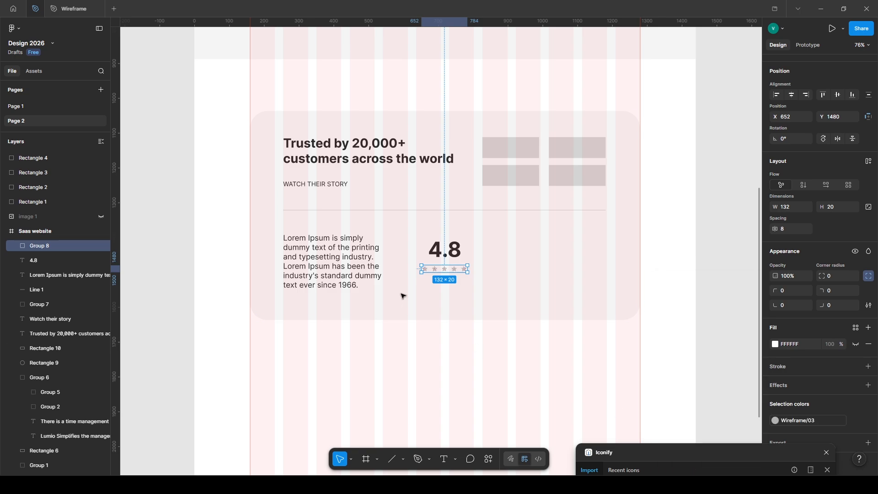
{"action": "key", "text": "Up"}
{"action": "key", "text": "Up"}
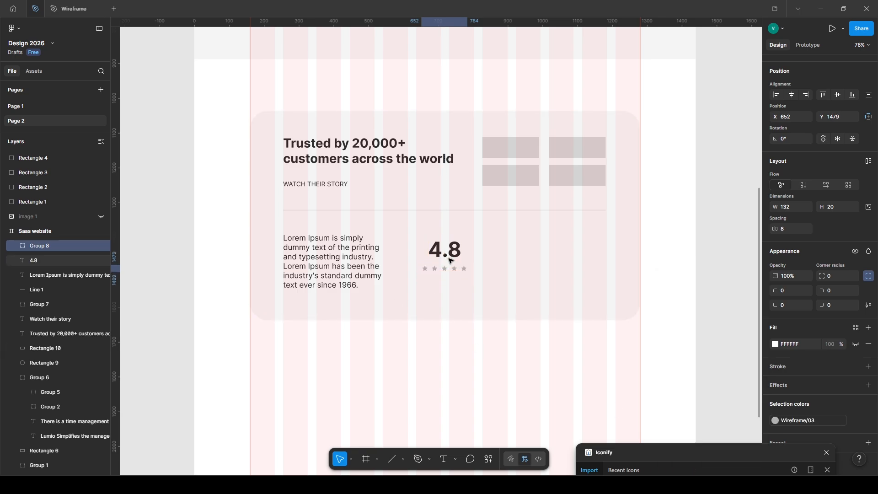
Copy the paragraph text to below the stars, shorten it to "Lorem Ipsum", and give it a heavier font weight.
{"action": "left_click", "coordinate": [461, 332]}
{"action": "left_click_drag", "start_coordinate": [309, 251], "coordinate": [594, 402], "text": "alt"}
{"action": "double_click", "coordinate": [468, 285]}
{"action": "key", "text": "BackSpace"}
{"action": "key", "text": "Escape"}
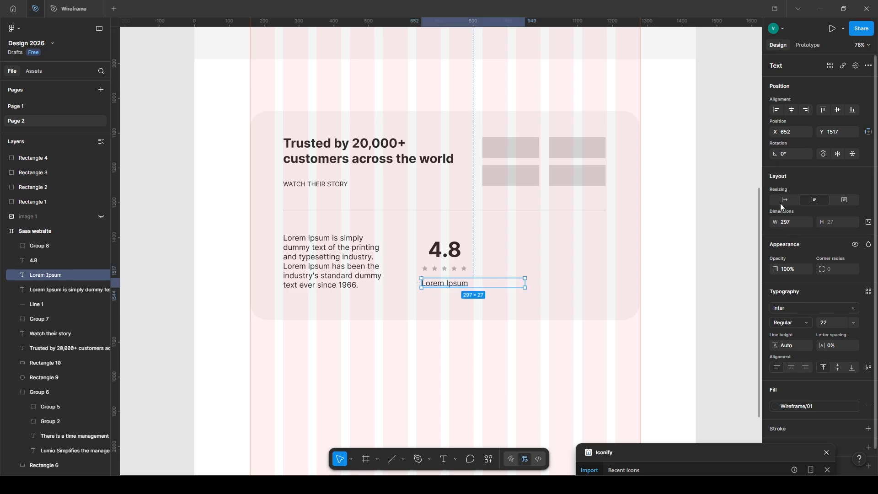
{"action": "left_click", "coordinate": [786, 323]}
{"action": "left_click", "coordinate": [793, 334]}
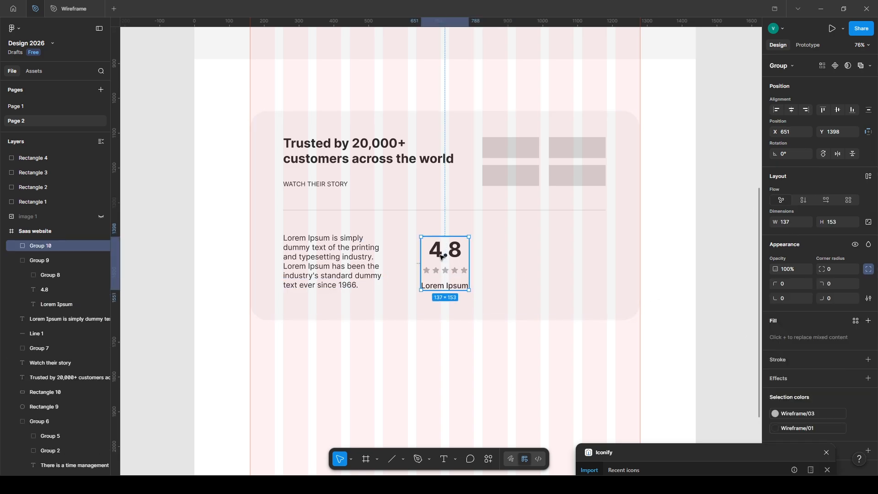
Duplicate the rating group twice across the card at equal spacing and change the middle rating to 4.5.
{"action": "left_click_drag", "start_coordinate": [442, 258], "coordinate": [508, 257]}
{"action": "key", "text": "ctrl+d"}
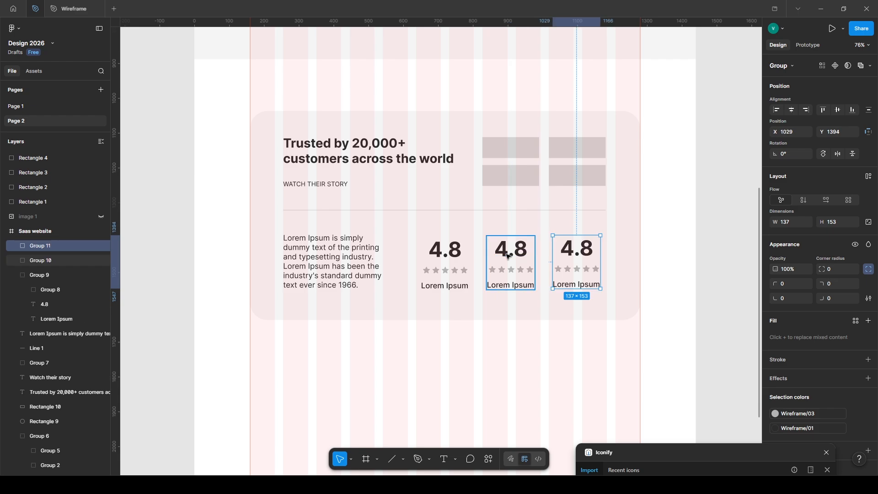
{"action": "double_click", "coordinate": [507, 256]}
{"action": "left_click_drag", "start_coordinate": [515, 251], "coordinate": [540, 254]}
{"action": "type", "text": "5"}
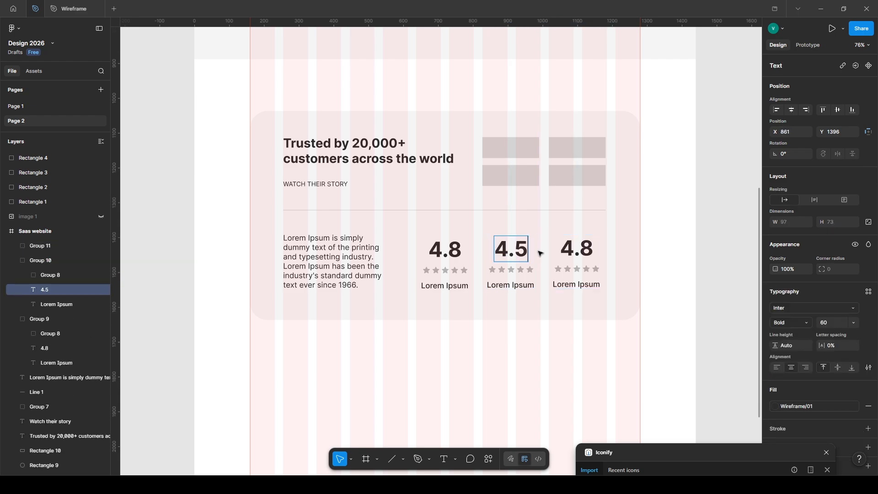
{"action": "key", "text": "Escape"}
{"action": "key", "text": "Escape"}
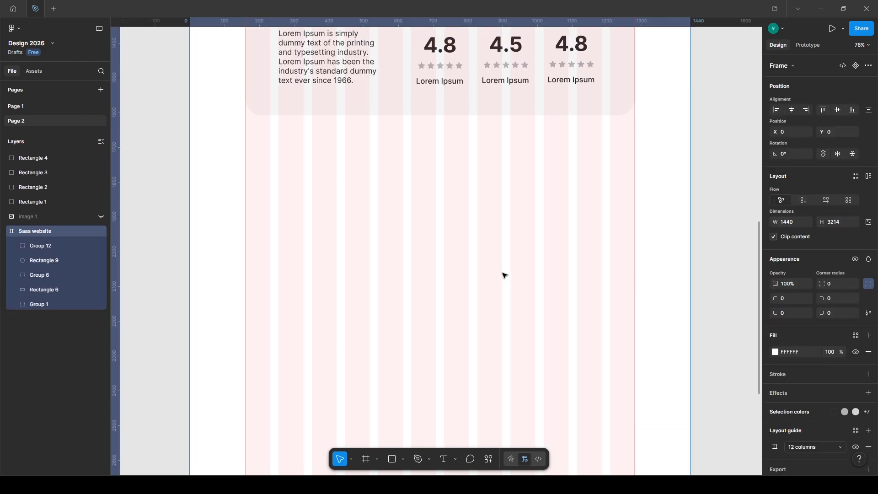
Add the text "Features" below the trust card, apply the Description text style, and center it on the grid.
{"action": "scroll", "coordinate": [503, 277], "scroll_direction": "up", "scroll_amount": 1}
{"action": "left_click", "coordinate": [730, 301]}
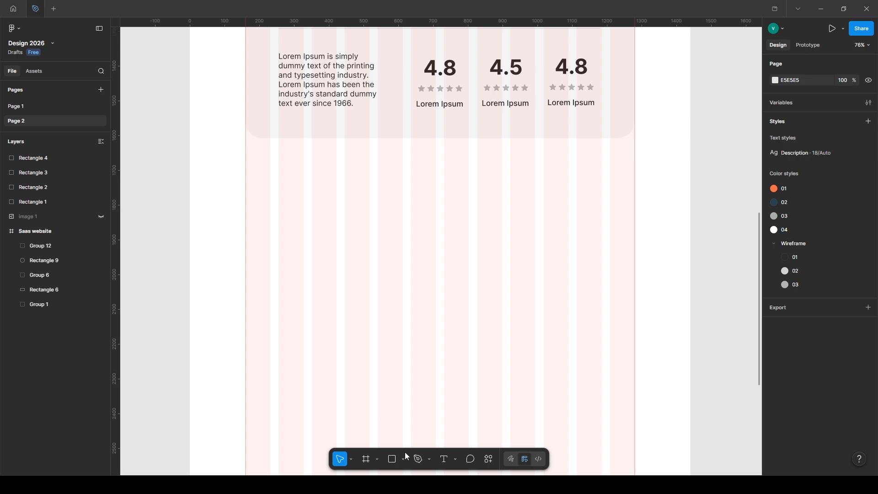
{"action": "key", "text": "t"}
{"action": "left_click", "coordinate": [428, 197]}
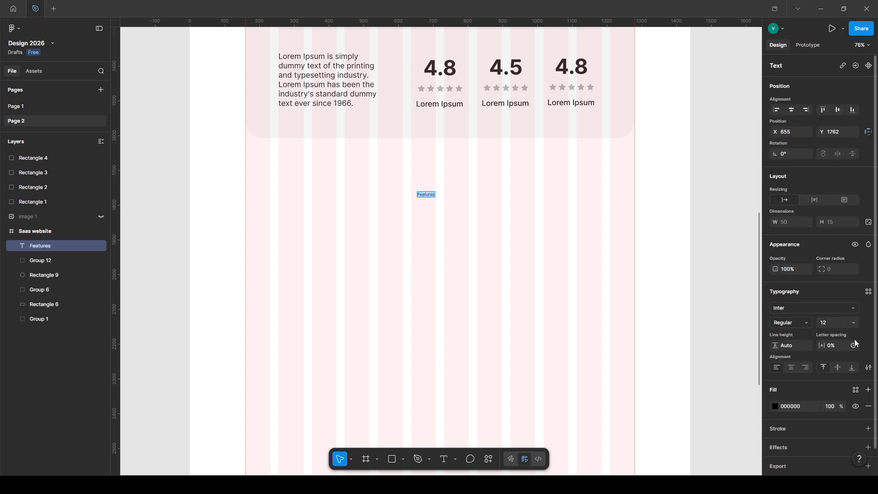
{"action": "left_click", "coordinate": [869, 292]}
{"action": "left_click", "coordinate": [702, 327]}
{"action": "mouse_move", "coordinate": [440, 196]}
{"action": "left_mouse_down"}
{"action": "mouse_move", "coordinate": [453, 192]}
{"action": "mouse_move", "coordinate": [450, 184]}
{"action": "left_mouse_up"}
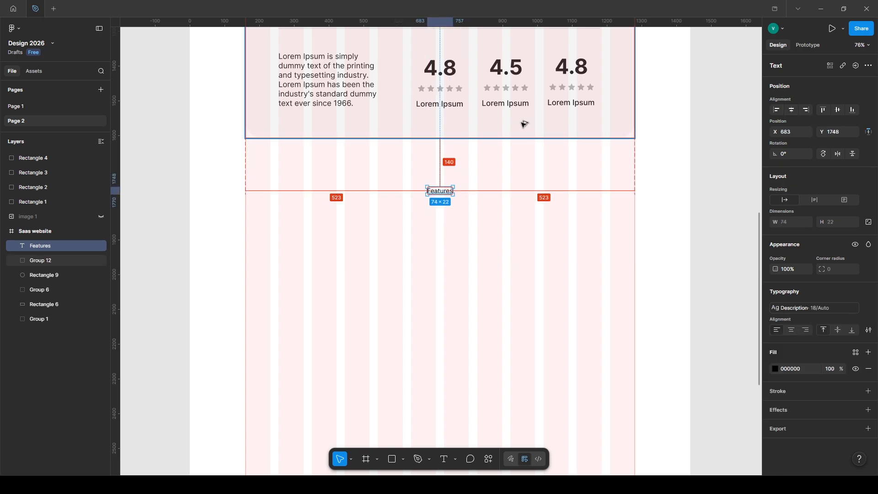
Add the center-aligned two-line heading "Paying off and adjust you strategy." at size 50 below the "Features" label.
{"action": "key", "text": "t"}
{"action": "left_click", "coordinate": [428, 196]}
{"action": "type", "text": "Paying o"}
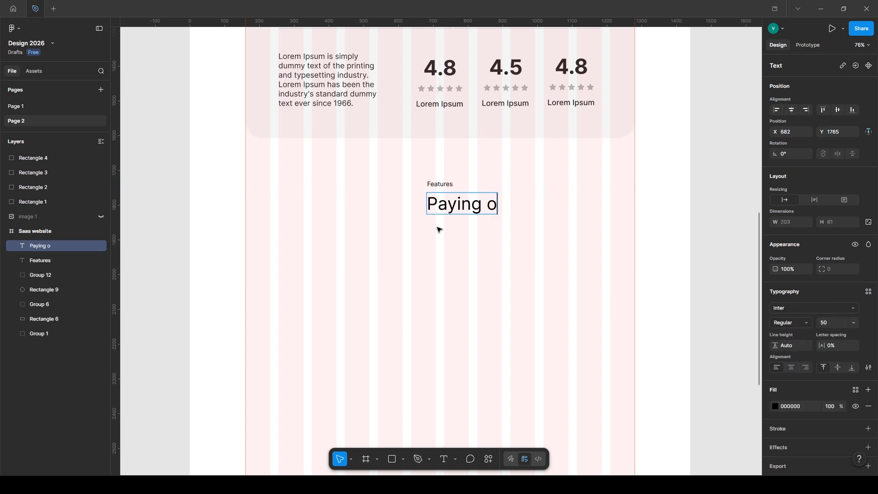
{"action": "type", "text": "ff and a"}
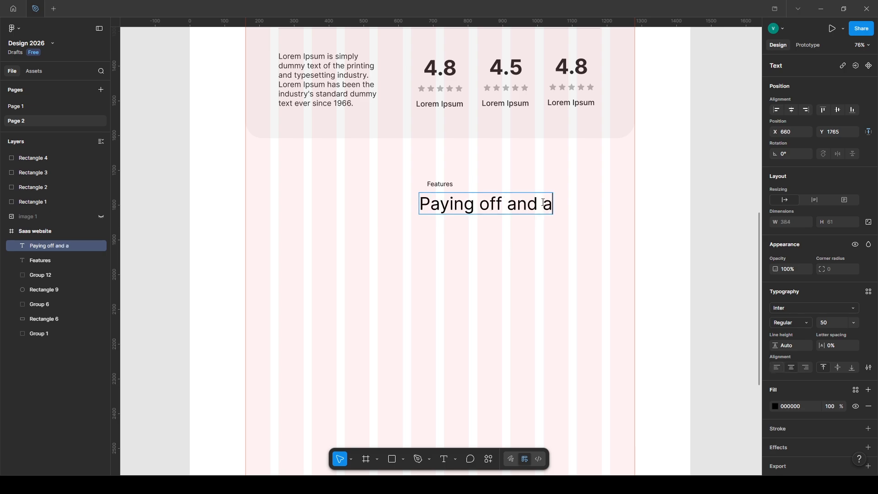
{"action": "type", "text": "djust you stra"}
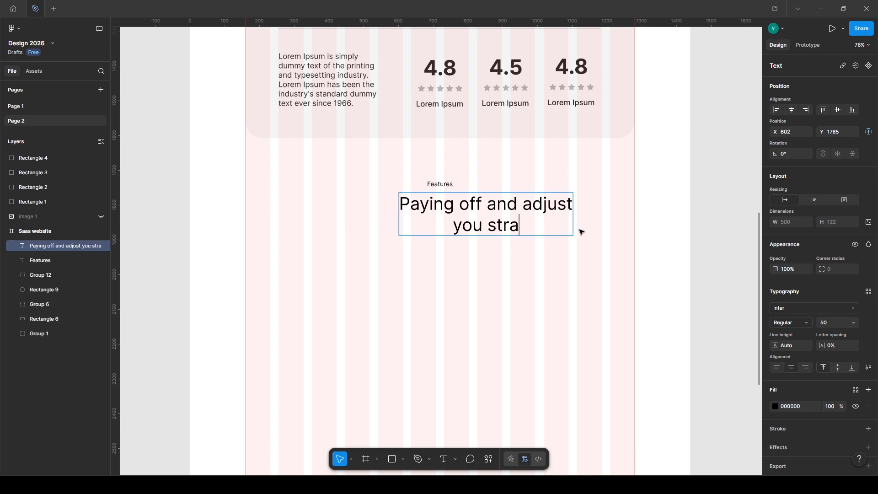
{"action": "type", "text": "tegy."}
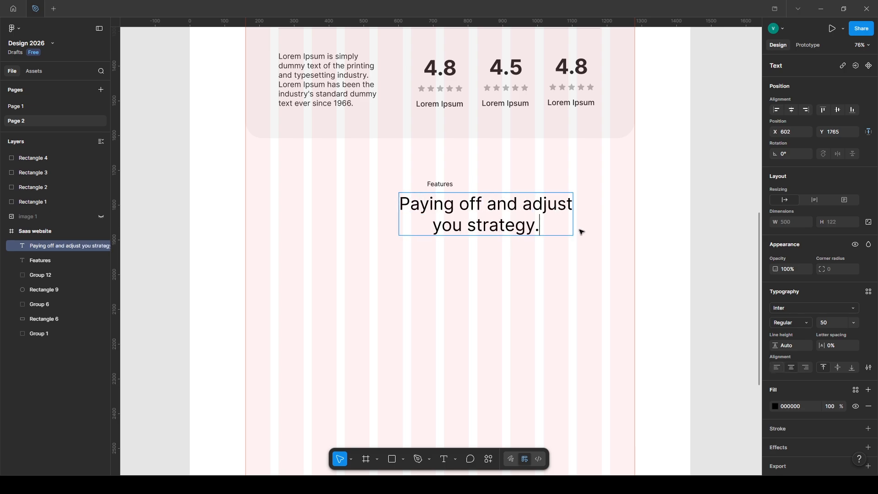
{"action": "key", "text": "Escape"}
Apply the Wireframe/01 color and Bold weight to the features heading and center it horizontally on the page.
{"action": "left_click", "coordinate": [856, 390]}
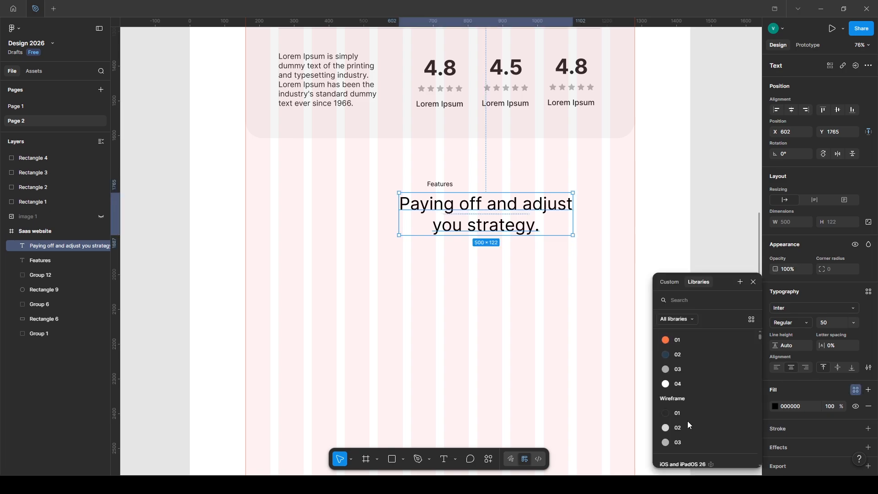
{"action": "left_click", "coordinate": [685, 412]}
{"action": "left_click", "coordinate": [787, 322]}
{"action": "left_click", "coordinate": [784, 356]}
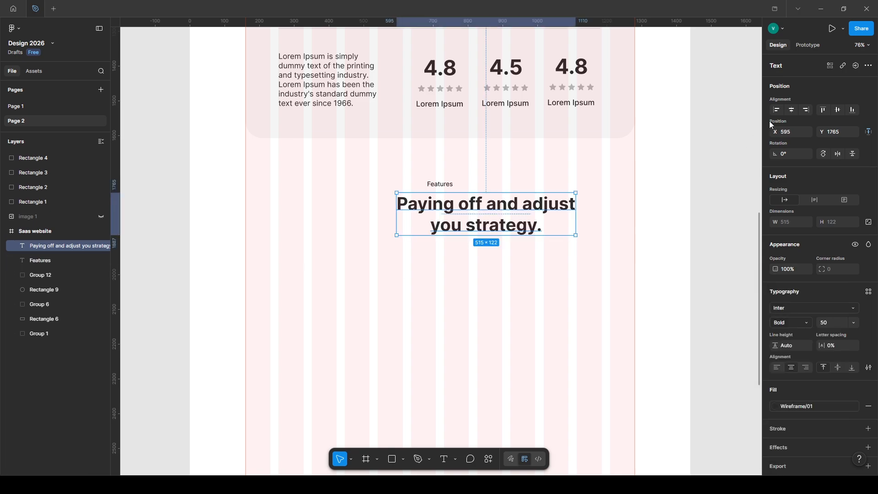
{"action": "left_click", "coordinate": [792, 109]}
{"action": "key", "text": "Down"}
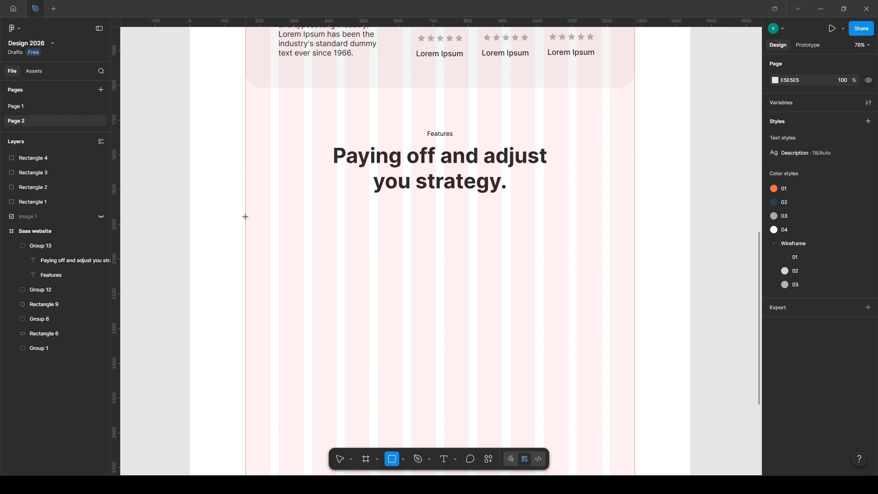
Draw a rounded F4F4F4 square card about 259 wide at the grid's left edge below the features heading, with a small circle inside.
{"action": "left_click_drag", "start_coordinate": [245, 216], "coordinate": [335, 307]}
{"action": "key", "text": "alt"}
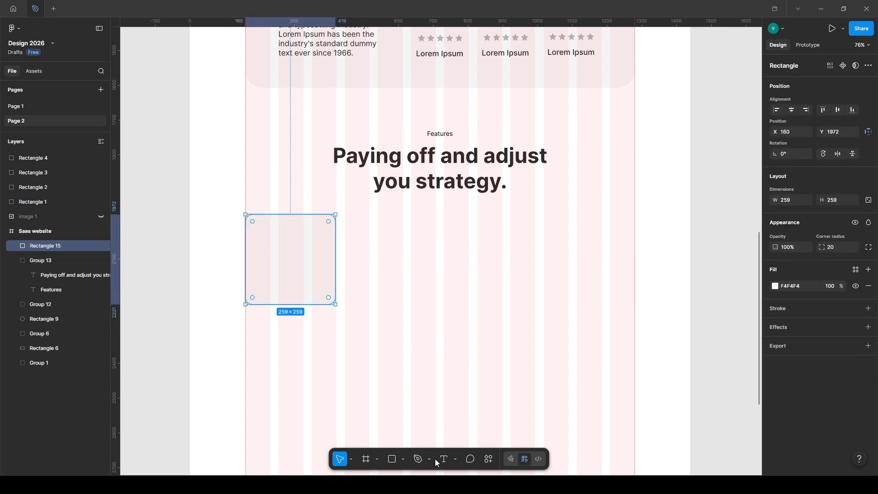
{"action": "key", "text": "o"}
{"action": "left_click_drag", "start_coordinate": [258, 281], "coordinate": [274, 298]}
{"action": "scroll", "coordinate": [280, 235], "scroll_direction": "up", "scroll_amount": 2, "text": "ctrl"}
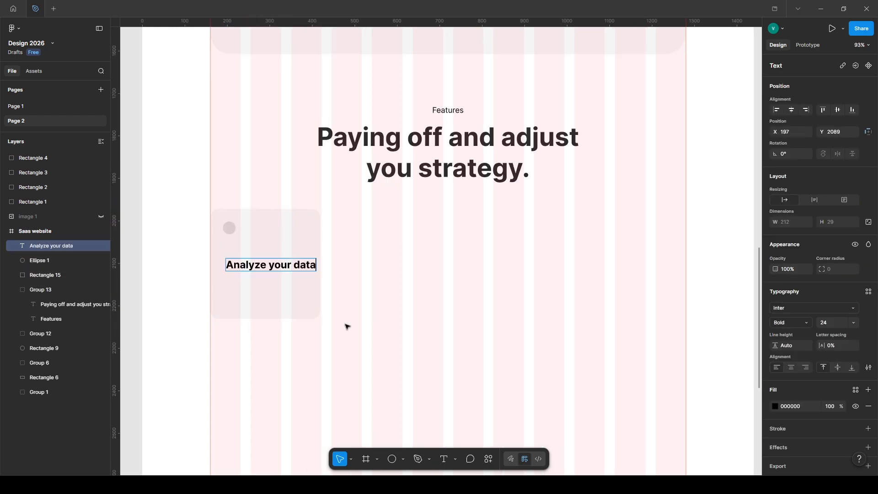
Title the first feature card "Analyze your data" and add the two-line description "Lorem Ipsum is simply dummy text of the" below it.
{"action": "type", "text": "data"}
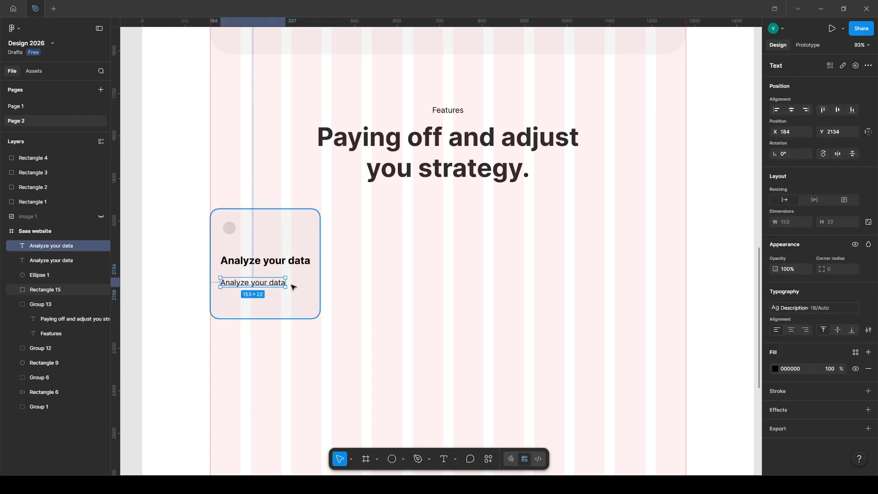
{"action": "type", "text": "Lorem Ipsum is simply dummy text of the printing"}
{"action": "key", "text": "Escape"}
{"action": "left_click_drag", "start_coordinate": [400, 283], "coordinate": [315, 284]}
{"action": "left_click_drag", "start_coordinate": [245, 286], "coordinate": [244, 284]}
{"action": "key", "text": "alt"}
{"action": "key", "text": "Up"}
Group the first card's contents and duplicate the card across the grid into a staggered row of four feature cards.
{"action": "left_click", "coordinate": [233, 263], "text": "shift"}
{"action": "key", "text": "ctrl+g"}
{"action": "left_click_drag", "start_coordinate": [238, 265], "coordinate": [604, 270]}
{"action": "left_click", "coordinate": [498, 252]}
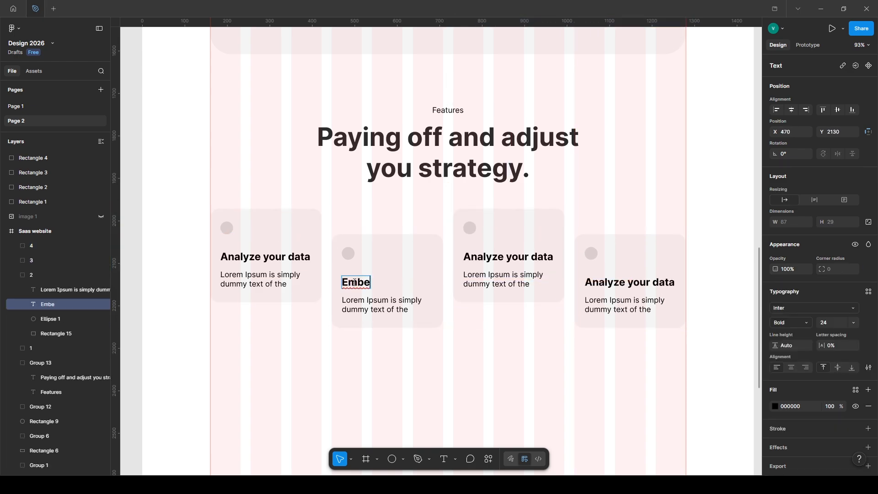
Retitle the second feature card "Embedded analytics" on two lines and extend the card downward.
{"action": "type", "text": "dded analytics"}
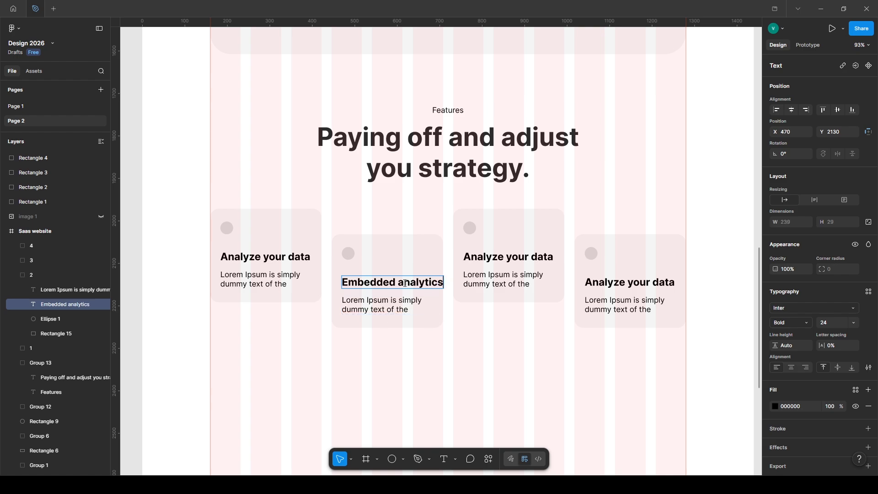
{"action": "key", "text": "Return"}
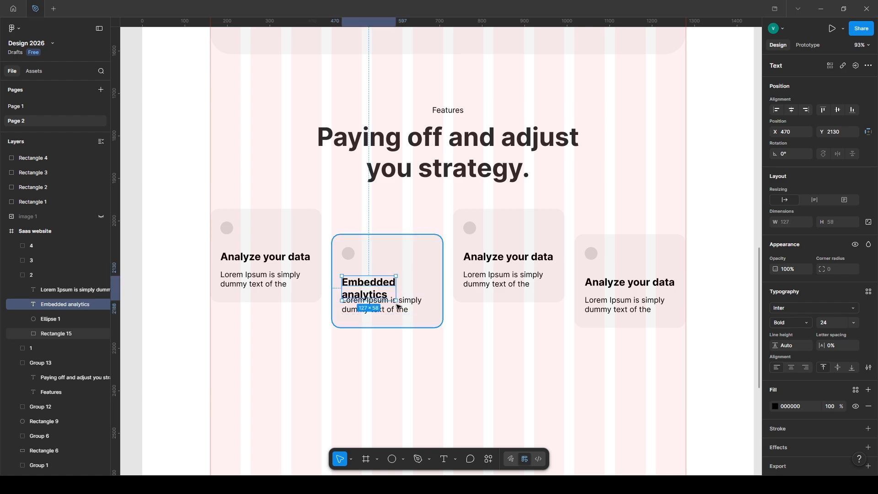
{"action": "left_click", "coordinate": [414, 308]}
{"action": "left_click", "coordinate": [413, 306]}
{"action": "left_click", "coordinate": [407, 328]}
{"action": "left_click_drag", "start_coordinate": [406, 327], "coordinate": [406, 341]}
Move the second card's description down to Y 2205, below the two-line title, and adjust the card's height to 246.
{"action": "left_click", "coordinate": [392, 310]}
{"action": "key", "text": "alt"}
{"action": "key", "text": "shift+Down"}
{"action": "key", "text": "shift+Down"}
{"action": "key", "text": "shift+Down"}
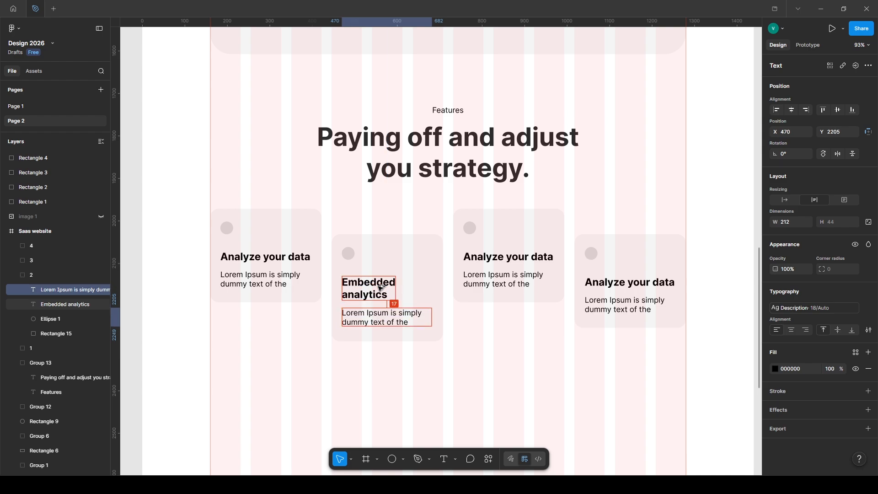
{"action": "left_click", "coordinate": [396, 330]}
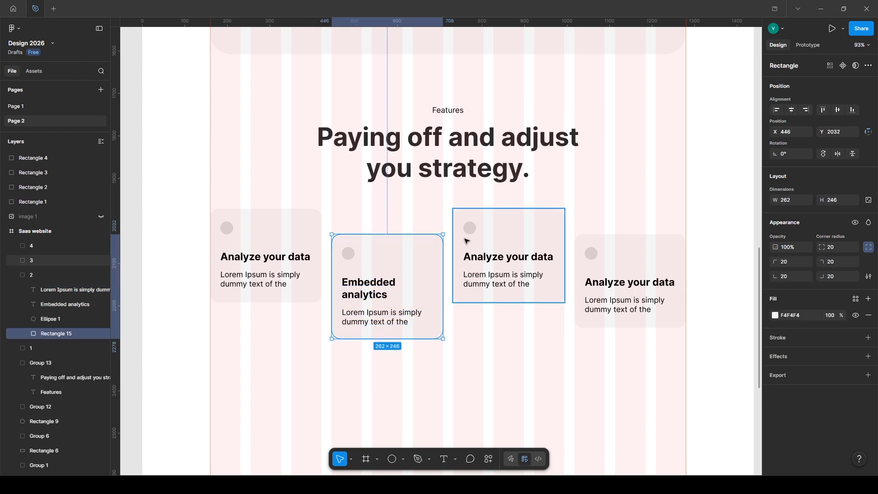
Retitle the third feature card "Collaborate Securely" on two lines.
{"action": "double_click", "coordinate": [480, 259]}
{"action": "type", "text": "Collaborate Secur"}
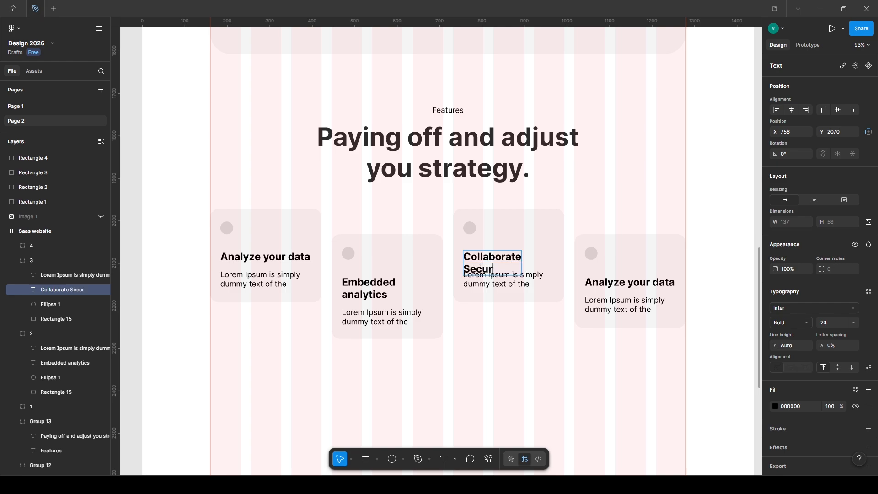
{"action": "key", "text": "Escape"}
Move the third card's description down below its two-line title and lengthen the card to fit.
{"action": "left_click", "coordinate": [493, 285]}
{"action": "key", "text": "shift+Down"}
{"action": "key", "text": "shift+Down"}
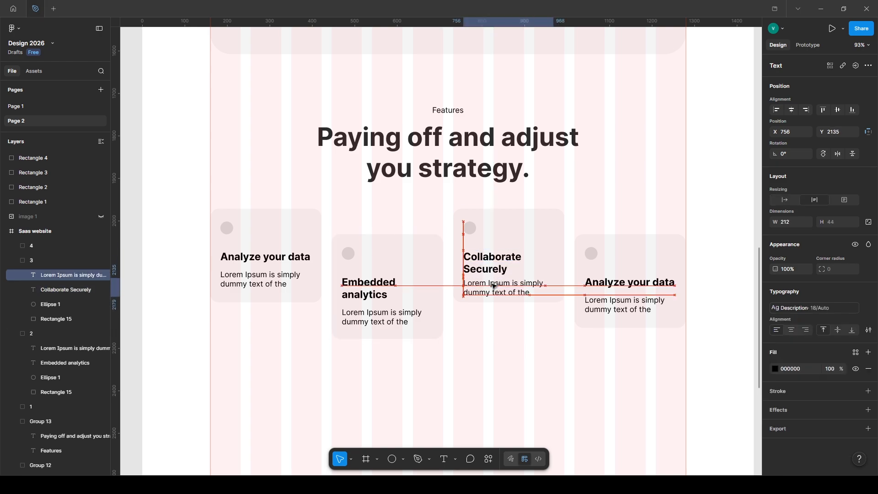
{"action": "key", "text": "shift+Down"}
{"action": "left_click", "coordinate": [507, 300]}
{"action": "left_click_drag", "start_coordinate": [508, 302], "coordinate": [507, 311]}
Retitle the fourth feature card "Unified reporting".
{"action": "double_click", "coordinate": [600, 282]}
{"action": "type", "text": "Unified reporting"}
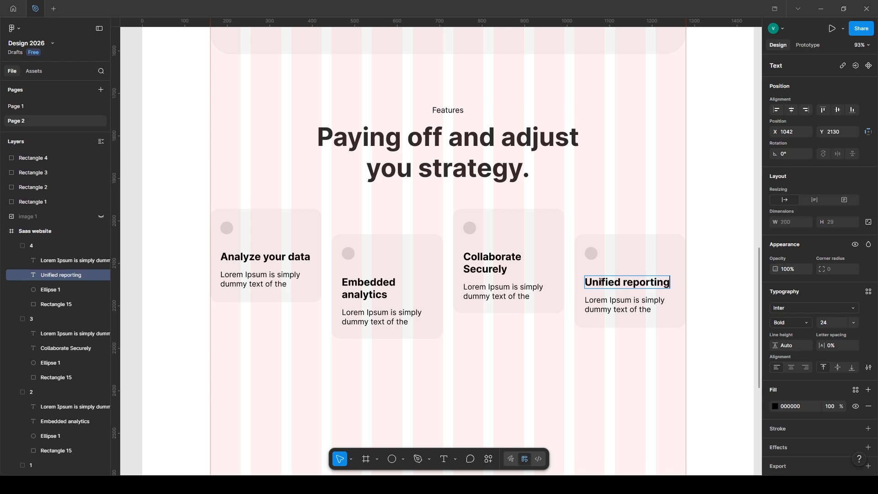
{"action": "left_click", "coordinate": [613, 360]}
Group the four feature cards with the features label and heading into one section.
{"action": "left_click", "coordinate": [639, 287]}
{"action": "key", "text": "ctrl+a"}
{"action": "left_click", "coordinate": [386, 172], "text": "shift"}
{"action": "key", "text": "ctrl+g"}
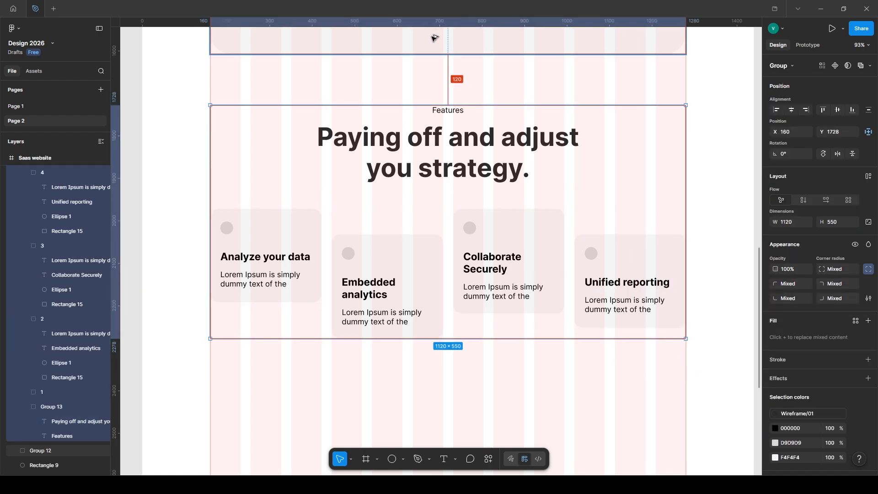
{"action": "left_click", "coordinate": [735, 334]}
Draw a 1120 × 600 rectangle across the grid below the features section and fill it with F4F4F4 sampled from a feature card.
{"action": "scroll", "coordinate": [728, 321], "scroll_direction": "down", "scroll_amount": 6}
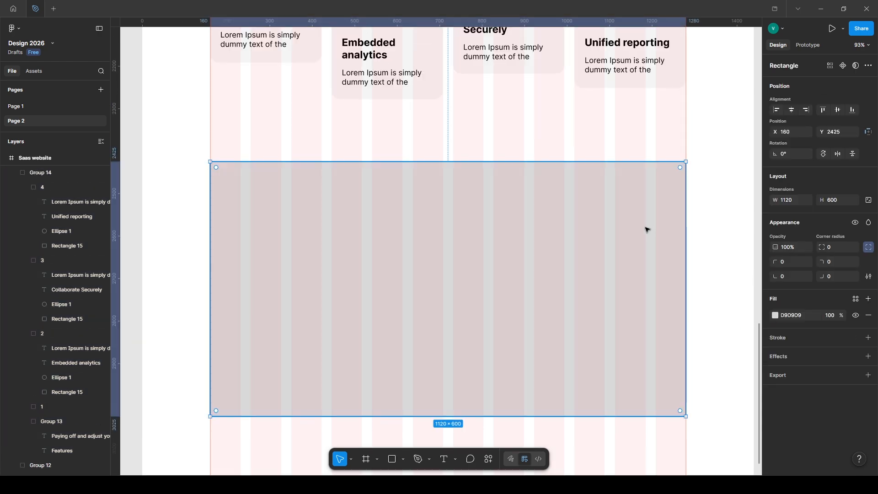
{"action": "key", "text": "i"}
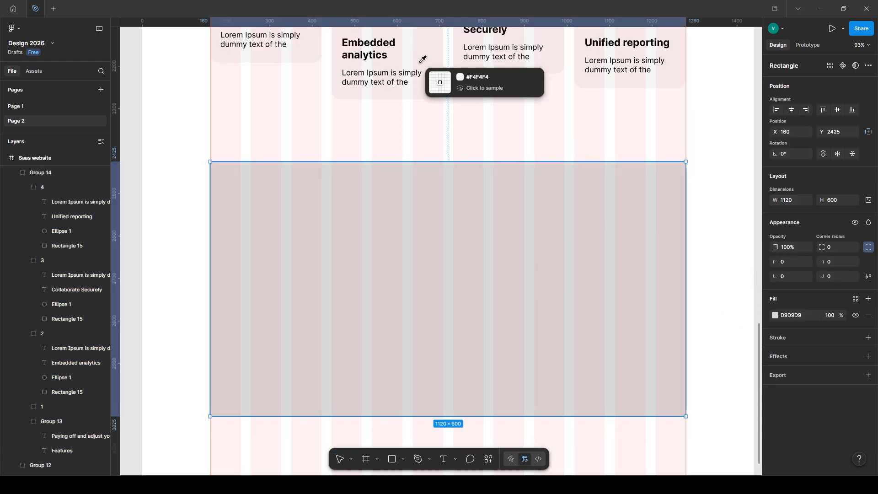
{"action": "left_click", "coordinate": [424, 62]}
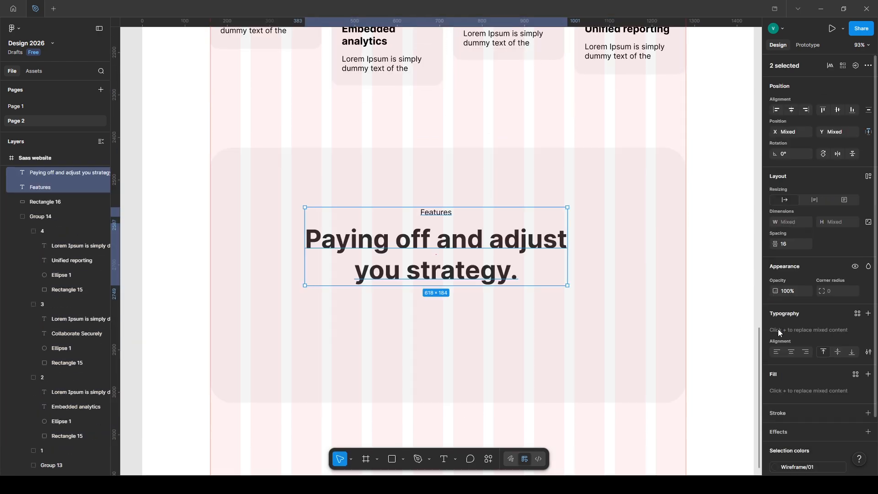
Left-align the copied label and heading in the new card and change them to "Powerful Analytics" and "Scale faster then ever before with Lumio".
{"action": "left_click", "coordinate": [777, 110]}
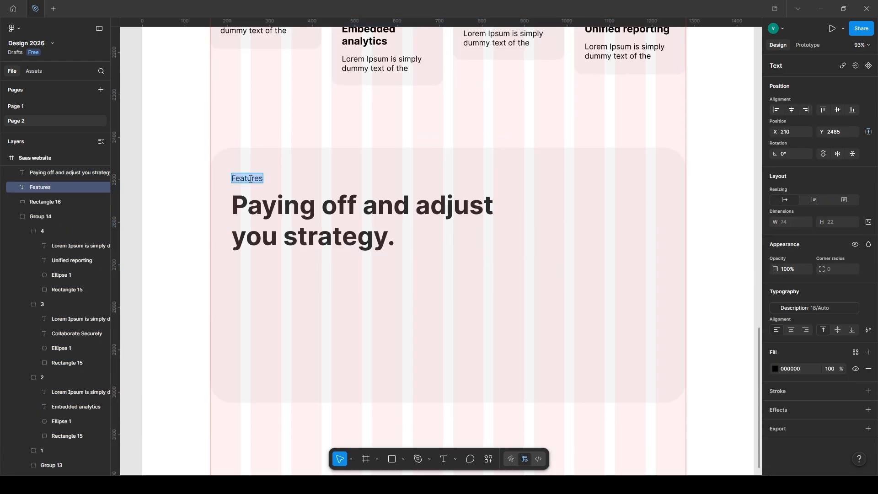
{"action": "type", "text": "Pow"}
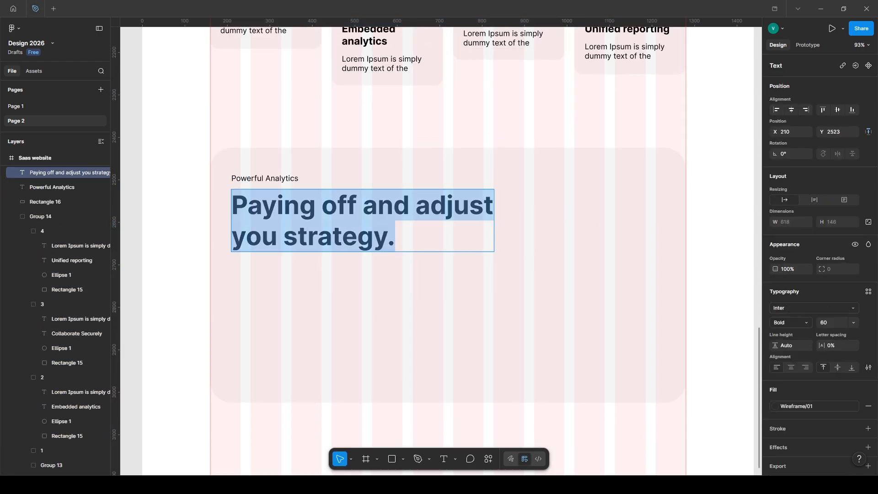
{"action": "type", "text": "Sc"}
{"action": "type", "text": "ale"}
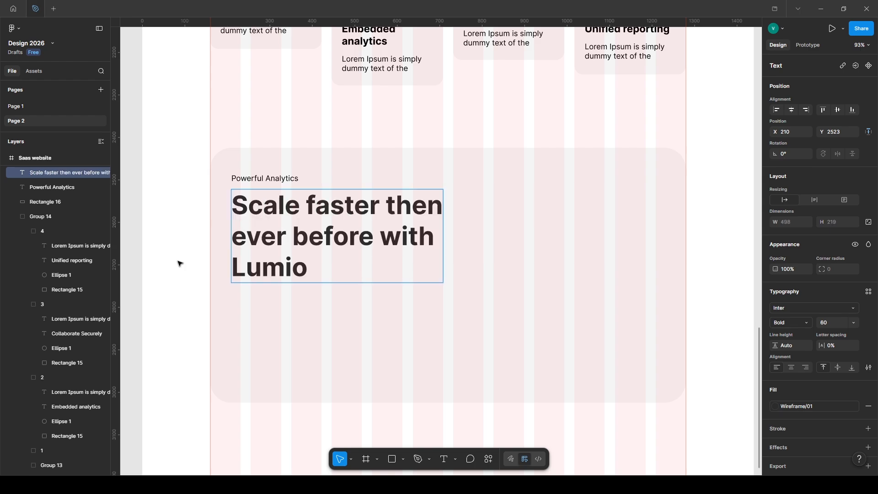
{"action": "key", "text": "shift+Down"}
{"action": "key", "text": "shift+Down"}
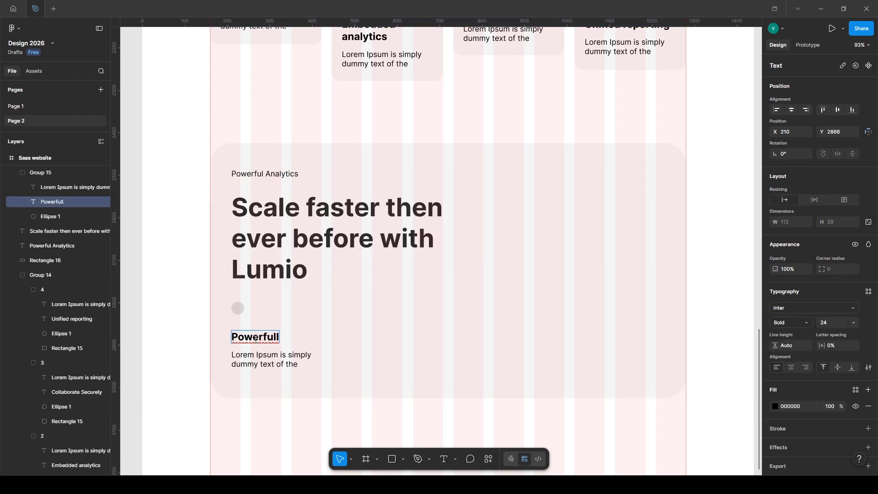
Title the icon item below the Lumio heading "Powerful Dashboard" and place a duplicate of the item beside it.
{"action": "key", "text": "BackSpace"}
{"action": "type", "text": "D"}
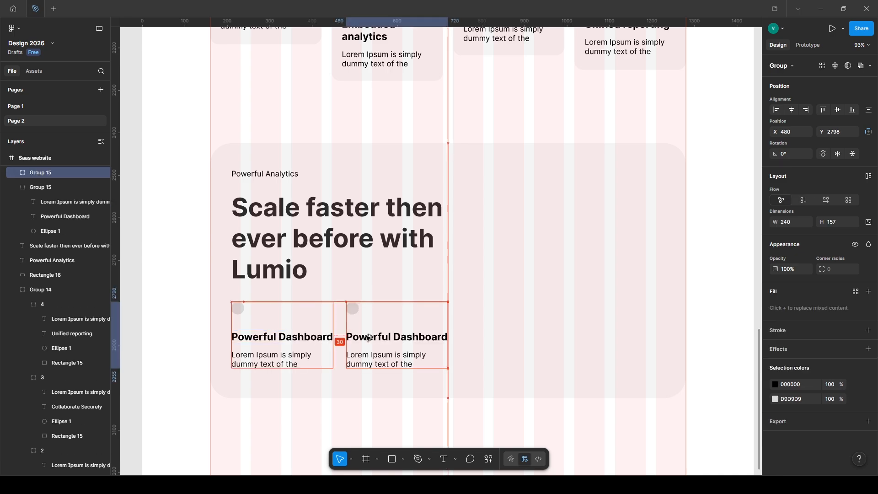
{"action": "left_click_drag", "start_coordinate": [369, 338], "coordinate": [366, 338]}
Draw an image placeholder about 415 × 430 beside the Lumio heading, fill it with Wireframe/02, and inset it from the card's right edge.
{"action": "key", "text": "r"}
{"action": "left_click_drag", "start_coordinate": [494, 184], "coordinate": [671, 367]}
{"action": "left_click", "coordinate": [859, 301]}
{"action": "left_click", "coordinate": [671, 418]}
{"action": "key", "text": "alt"}
{"action": "key", "text": "shift+Left"}
{"action": "key", "text": "Left"}
{"action": "key", "text": "Left"}
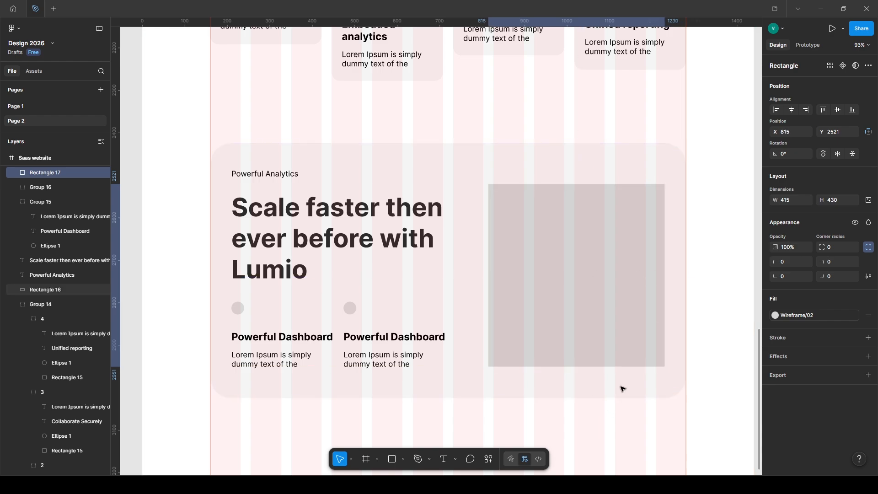
{"action": "left_click", "coordinate": [717, 276]}
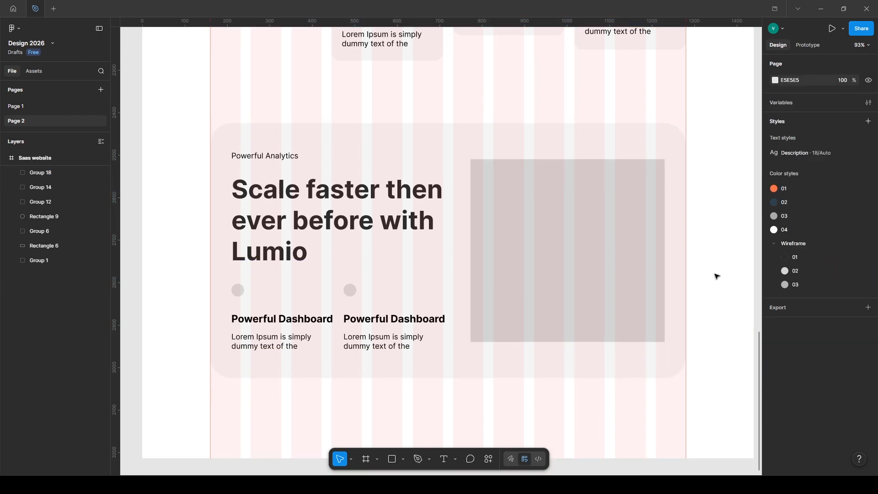
Move the grouped analytics card up closer to the features section.
{"action": "left_click", "coordinate": [591, 192]}
{"action": "key", "text": "alt"}
{"action": "key", "text": "shift+Up"}
{"action": "key", "text": "shift+Up"}
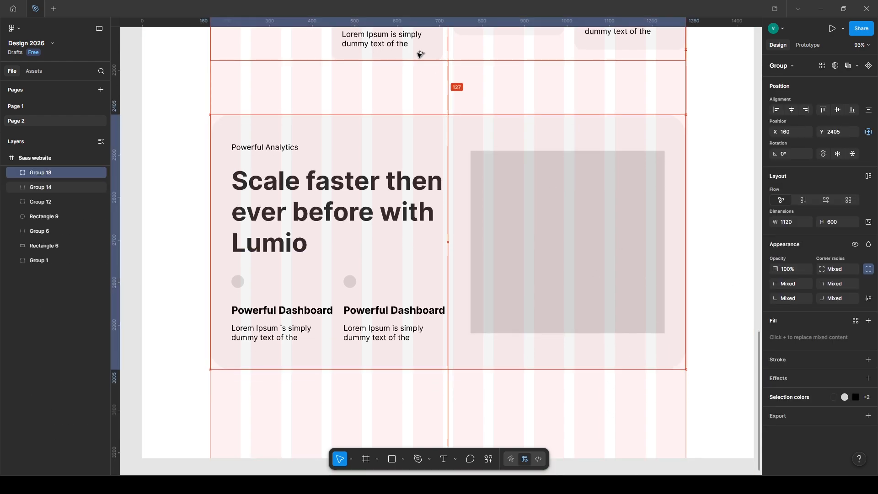
{"action": "key", "text": "Up"}
{"action": "key", "text": "Up"}
{"action": "key", "text": "Up"}
{"action": "key", "text": "Up"}
{"action": "key", "text": "Up"}
{"action": "left_click", "coordinate": [715, 388]}
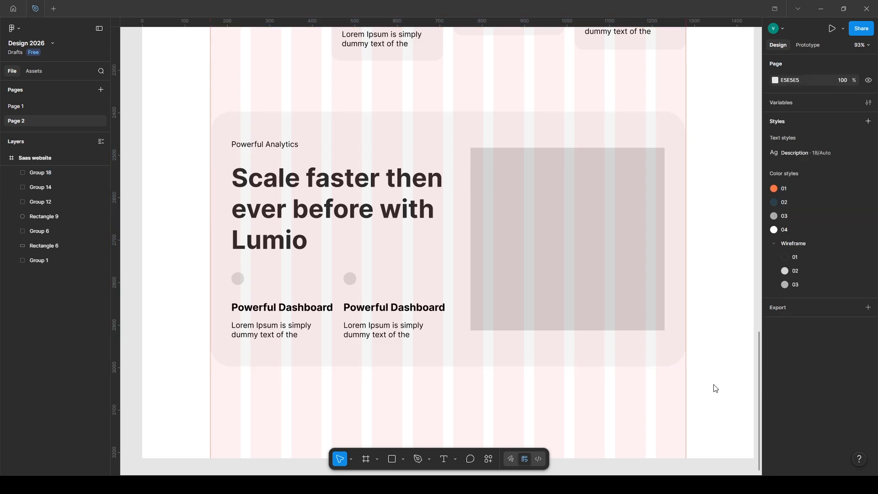
Change the heading beside the new placeholder below the analytics card to "Describe your product for all customers" on three lines.
{"action": "scroll", "coordinate": [448, 144], "scroll_direction": "down", "scroll_amount": 6}
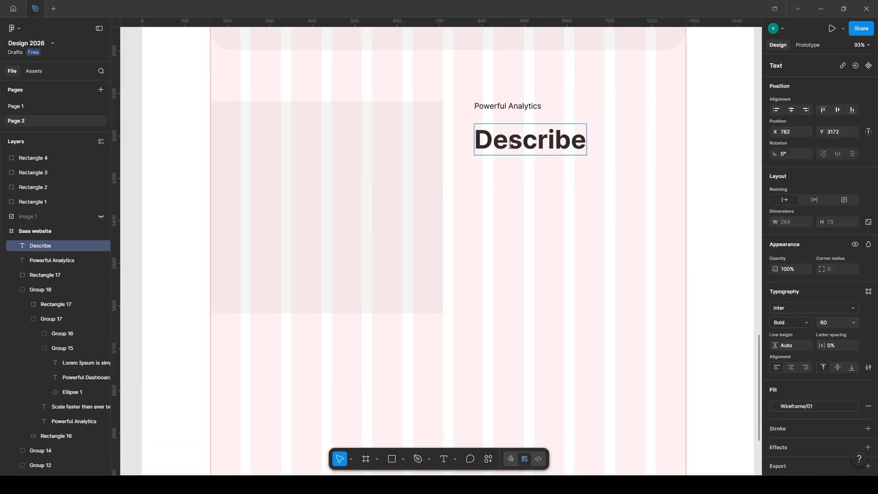
{"action": "type", "text": "your product"}
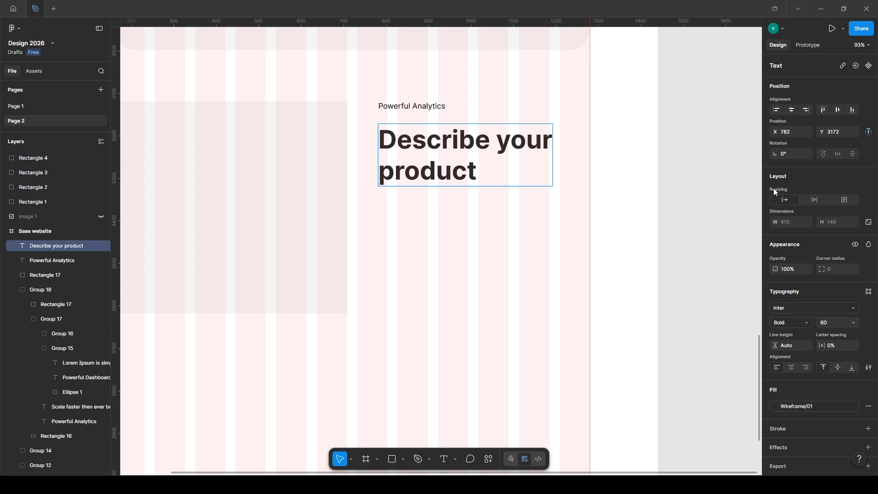
{"action": "type", "text": " for all"}
{"action": "key", "text": "Return"}
{"action": "type", "text": "customers"}
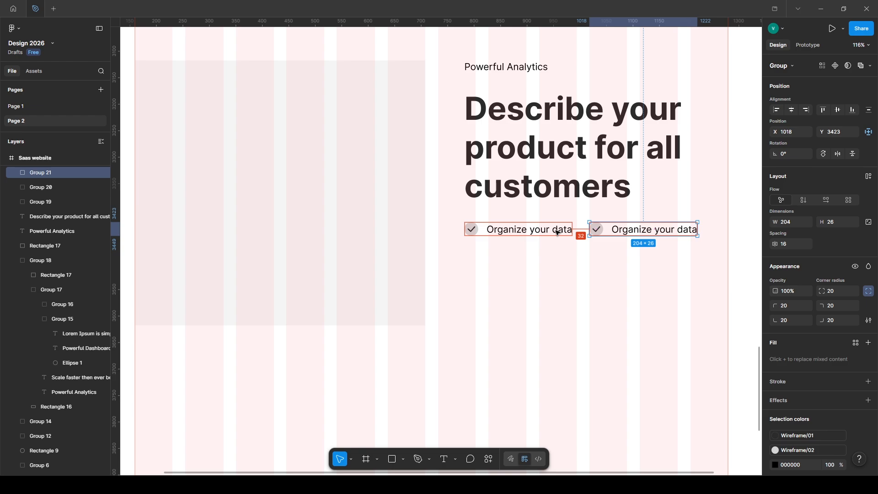
Change the second checklist item's text to "Always in sync".
{"action": "double_click", "coordinate": [655, 230]}
{"action": "type", "text": "A"}
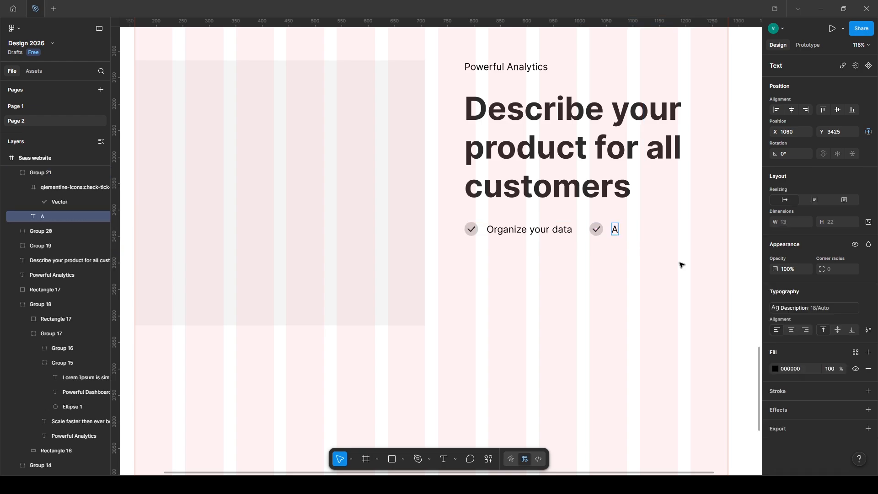
{"action": "type", "text": "lways in sync"}
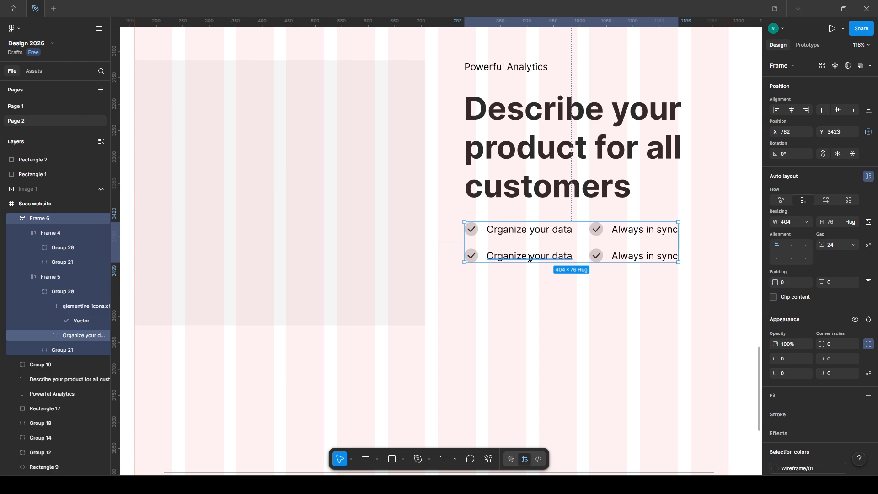
Change the second checklist row's items to "Work with any team" and "Embedded analytics".
{"action": "double_click", "coordinate": [530, 256]}
{"action": "type", "text": "Work with any team"}
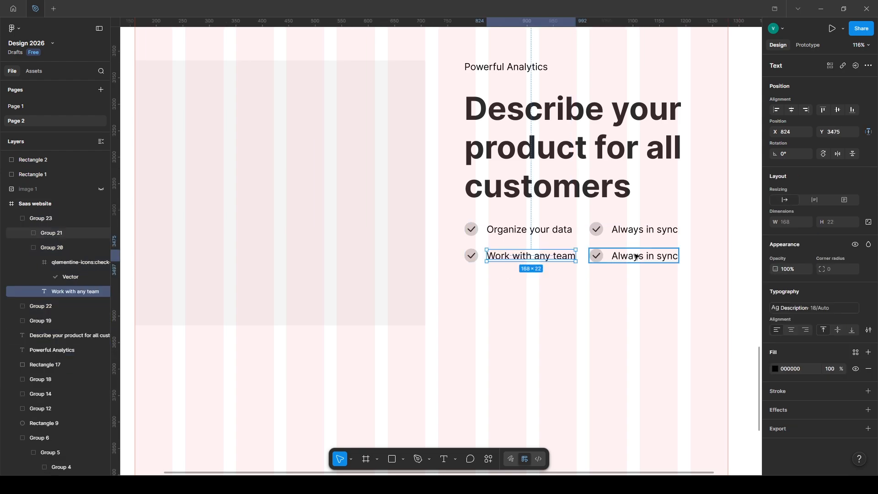
{"action": "double_click", "coordinate": [636, 257]}
{"action": "type", "text": "Embedded"}
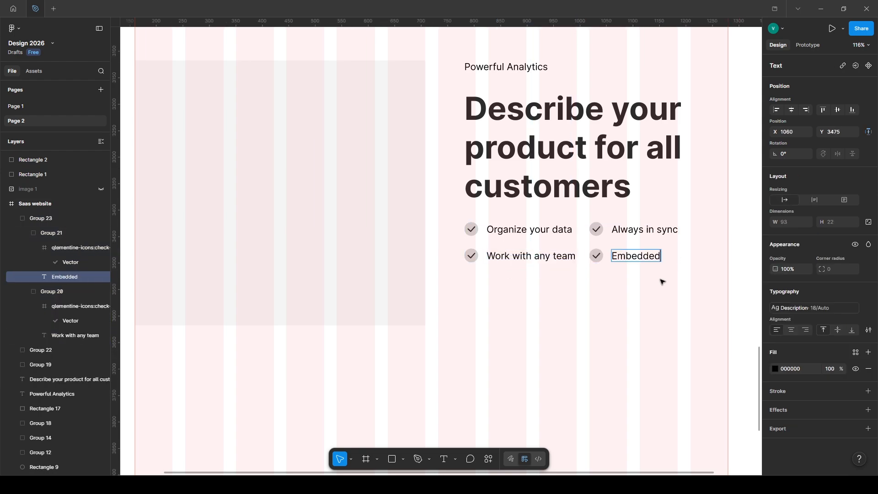
{"action": "type", "text": "anal"}
{"action": "type", "text": "ytics"}
{"action": "key", "text": "Escape"}
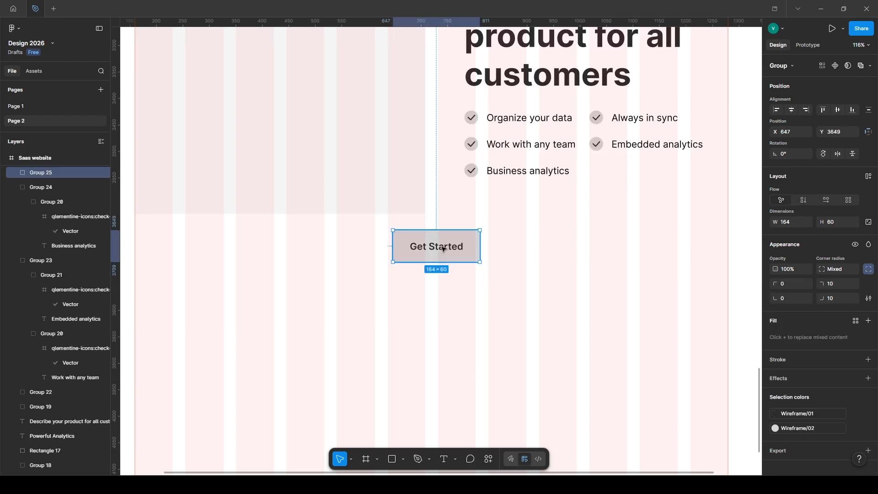
Move the copied Get Started button below the checklist, aligned with the checklist's left edge.
{"action": "left_click_drag", "start_coordinate": [441, 248], "coordinate": [514, 221]}
{"action": "double_click", "coordinate": [514, 221]}
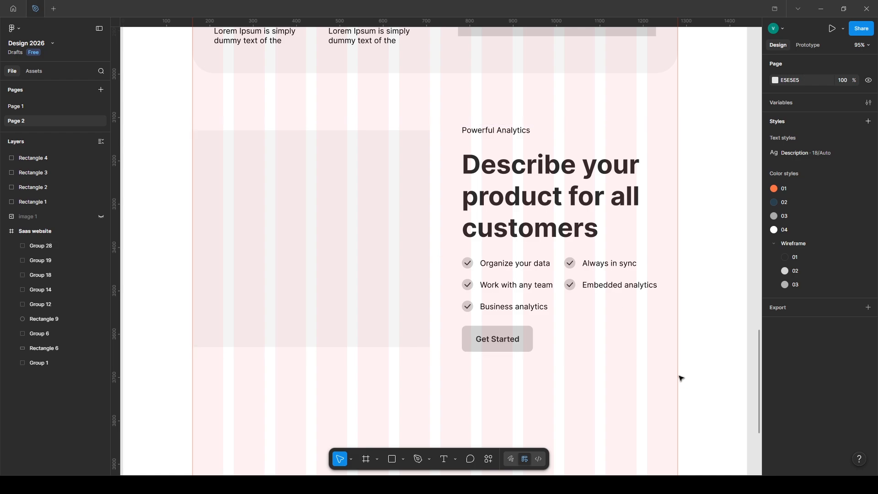
Copy the label and heading group "Paying off and adjust you strategy." from the features section.
{"action": "scroll", "coordinate": [471, 220], "scroll_direction": "up", "scroll_amount": 15}
{"action": "left_click", "coordinate": [427, 160]}
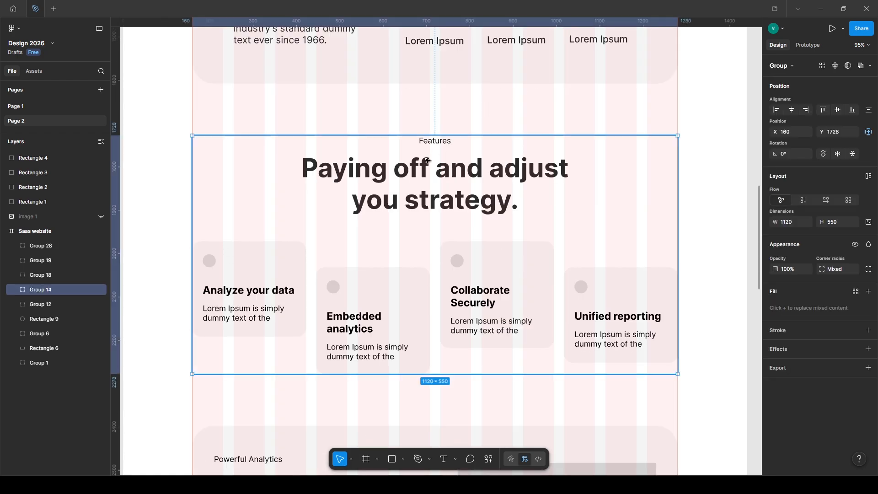
{"action": "double_click", "coordinate": [426, 160]}
{"action": "scroll", "coordinate": [422, 156], "scroll_direction": "down", "scroll_amount": 20}
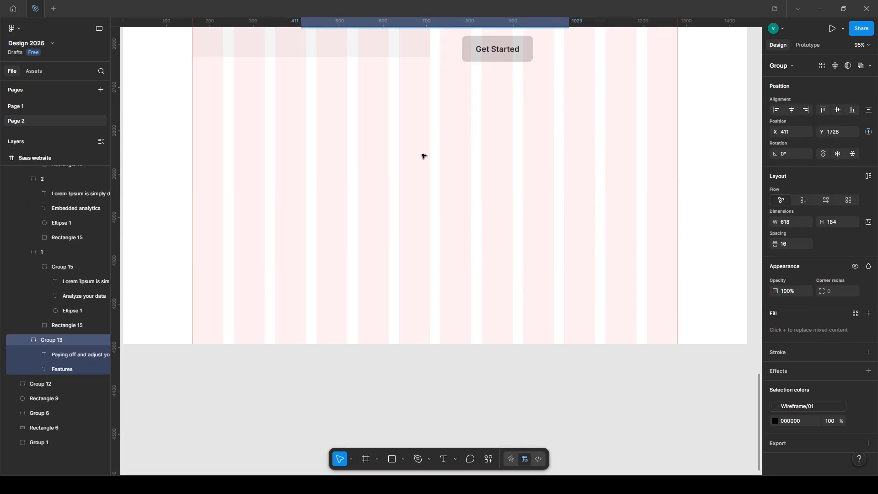
Extend the Saas website frame downward to a height of 5306.
{"action": "left_click", "coordinate": [398, 305]}
{"action": "scroll", "coordinate": [416, 456], "scroll_direction": "down", "scroll_amount": 4}
{"action": "left_click_drag", "start_coordinate": [416, 474], "coordinate": [416, 478]}
{"action": "scroll", "coordinate": [467, 353], "scroll_direction": "down", "scroll_amount": 1}
{"action": "scroll", "coordinate": [427, 247], "scroll_direction": "up", "scroll_amount": 7}
{"action": "scroll", "coordinate": [428, 242], "scroll_direction": "down", "scroll_amount": 3}
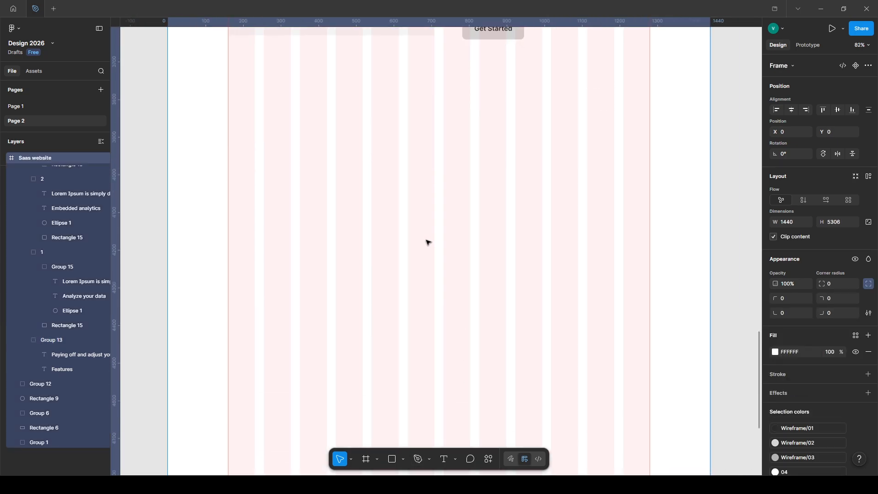
Place the copied features label and heading below the Get Started button at Y 3809, centered horizontally on the page.
{"action": "left_click", "coordinate": [428, 242]}
{"action": "left_click_drag", "start_coordinate": [452, 241], "coordinate": [455, 132]}
{"action": "scroll", "coordinate": [416, 64], "scroll_direction": "up", "scroll_amount": 2}
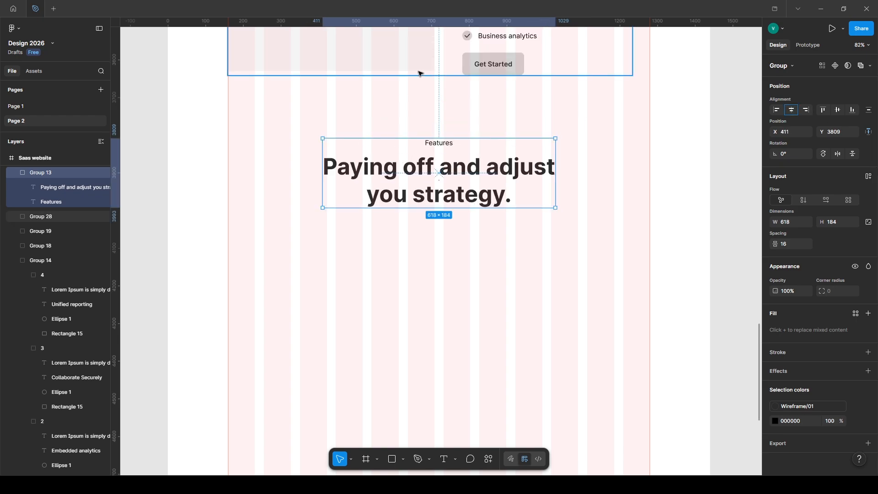
Move the copied features label and heading group up to Y 3761.
{"action": "key", "text": "shift+Up"}
{"action": "key", "text": "shift+Up"}
{"action": "key", "text": "shift+Up"}
{"action": "key", "text": "shift+Up"}
{"action": "key", "text": "shift+Up"}
{"action": "key", "text": "Down"}
{"action": "key", "text": "Down"}
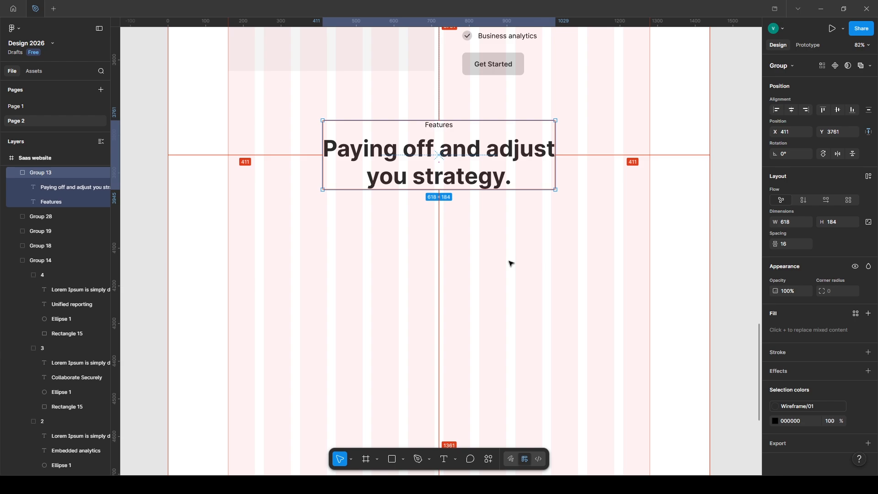
Change the copied label to "Dashboard" and the heading to "Create a social media strategy that works" on two lines.
{"action": "double_click", "coordinate": [438, 126]}
{"action": "scroll", "coordinate": [439, 123], "scroll_direction": "up", "scroll_amount": 3}
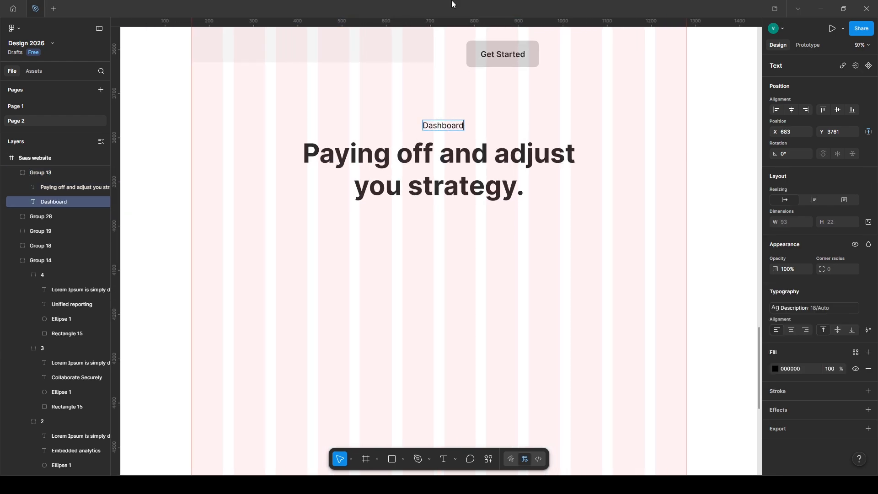
{"action": "double_click", "coordinate": [499, 160]}
{"action": "type", "text": "Cre"}
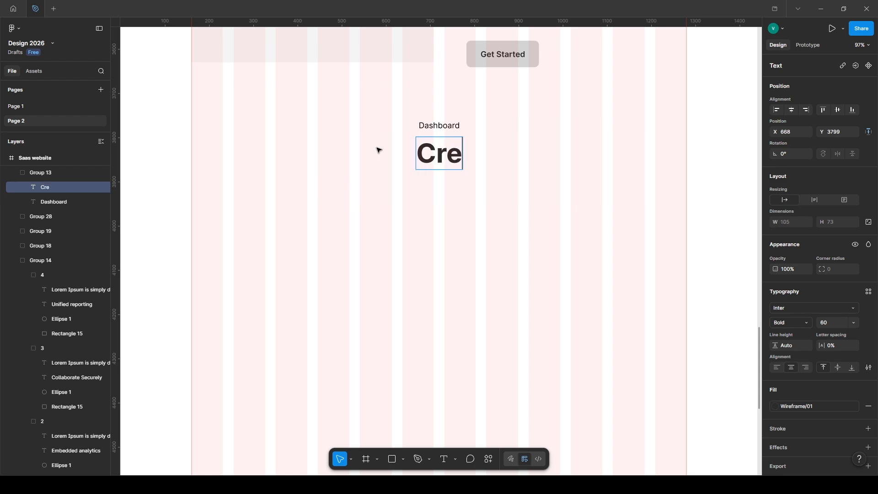
{"action": "type", "text": "ate a "}
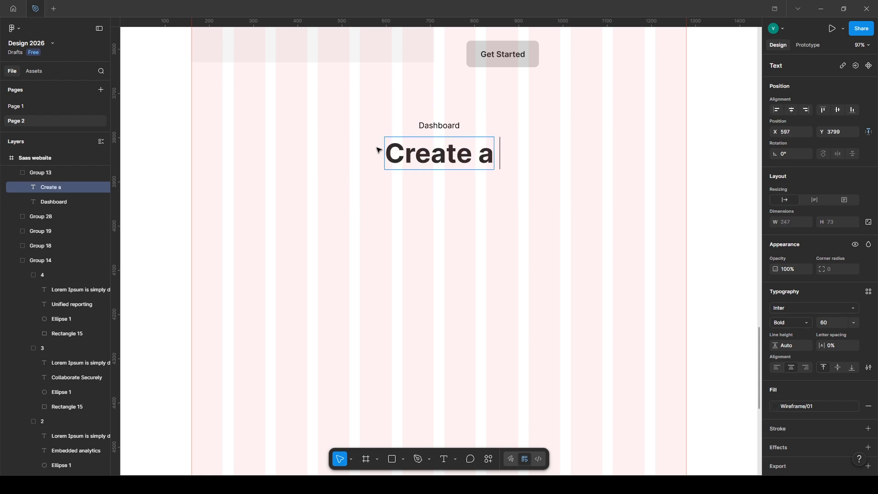
{"action": "type", "text": "social media"}
{"action": "key", "text": "Return"}
{"action": "type", "text": "strategy "}
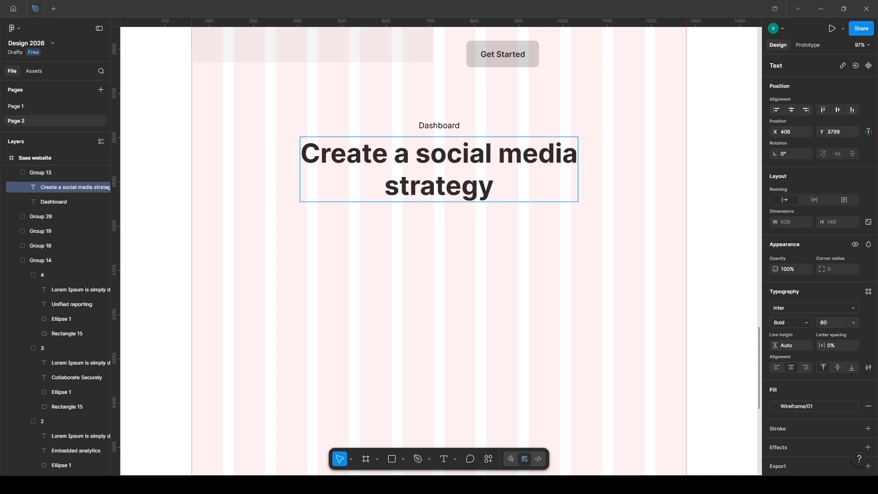
{"action": "type", "text": "that wor"}
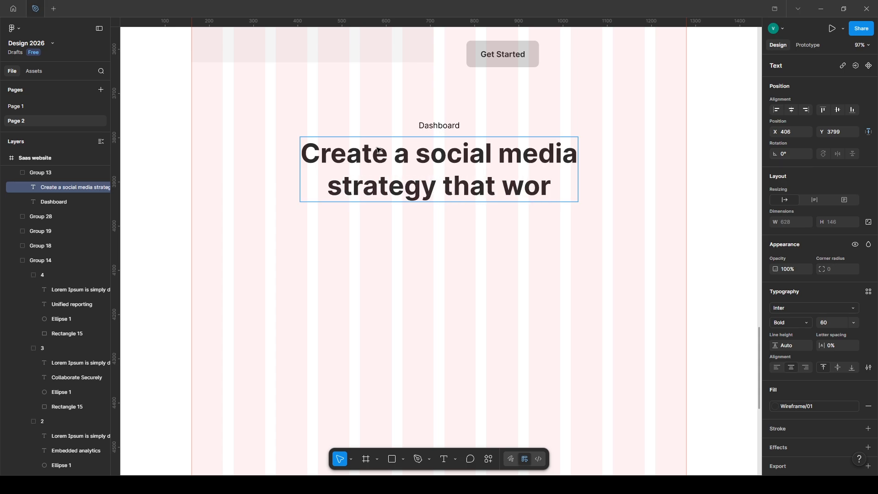
{"action": "type", "text": "ks"}
{"action": "left_click", "coordinate": [407, 285]}
Draw a 930 × 550 rectangle centered below the Dashboard heading, with its top edge at Y 3983.
{"action": "scroll", "coordinate": [407, 285], "scroll_direction": "down", "scroll_amount": 3}
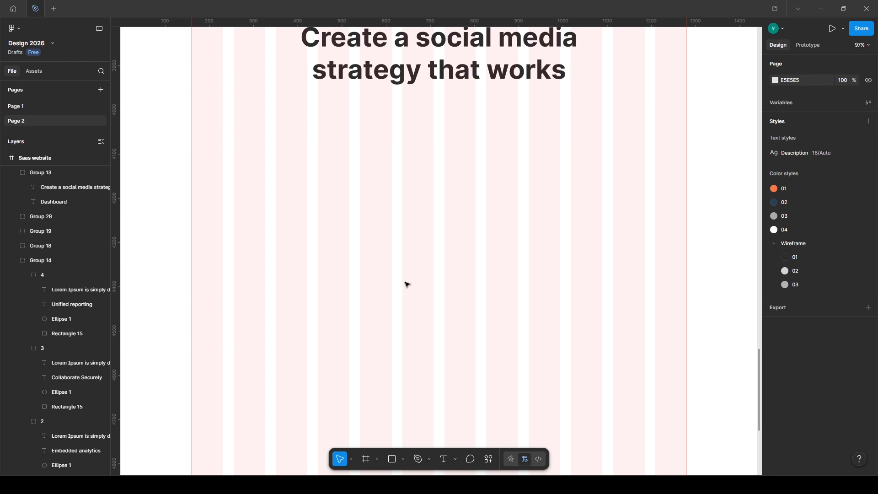
{"action": "left_click_drag", "start_coordinate": [235, 97], "coordinate": [646, 349]}
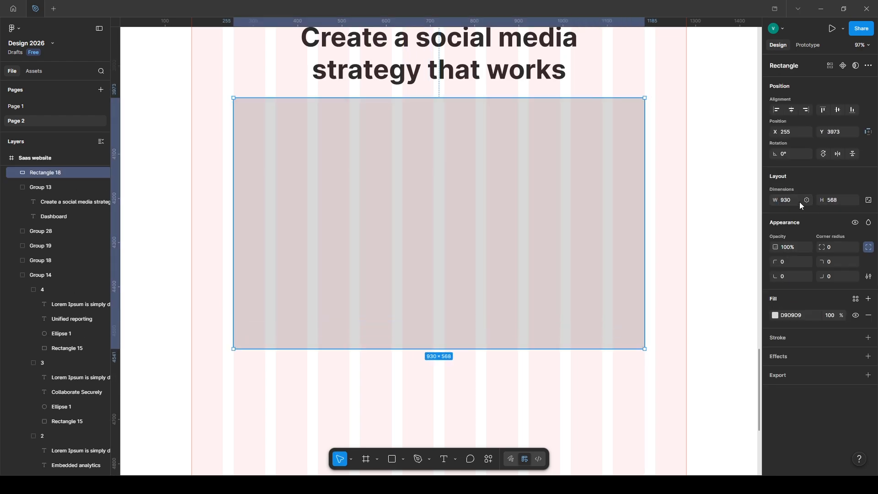
{"action": "left_click", "coordinate": [836, 201]}
{"action": "type", "text": "550"}
{"action": "key", "text": "Return"}
{"action": "key", "text": "shift+Down"}
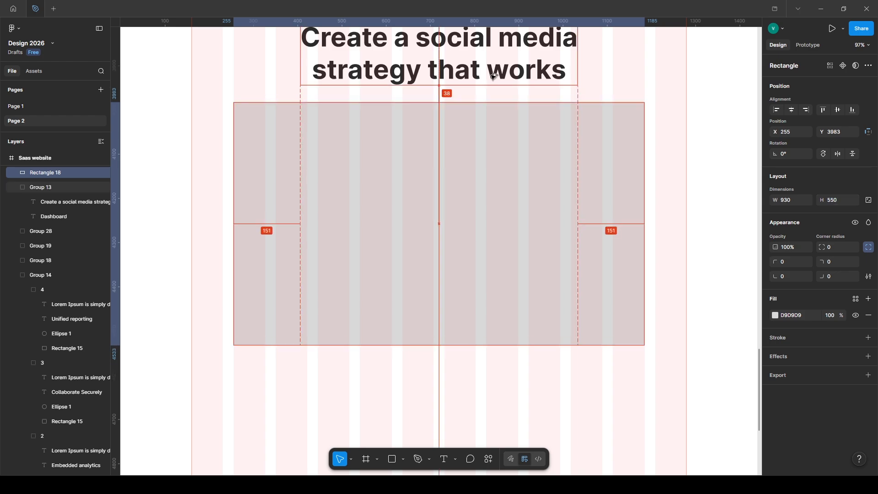
Match the dashboard rectangle's fill to the light grey F4F4F4 placeholder above and set its corner radius to 20.
{"action": "scroll", "coordinate": [543, 225], "scroll_direction": "up", "scroll_amount": 5}
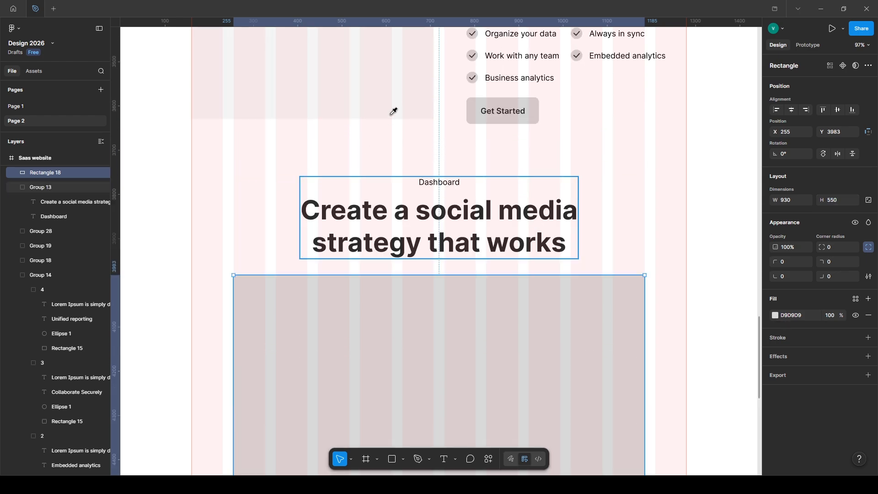
{"action": "left_click", "coordinate": [395, 106]}
{"action": "scroll", "coordinate": [397, 118], "scroll_direction": "down", "scroll_amount": 4}
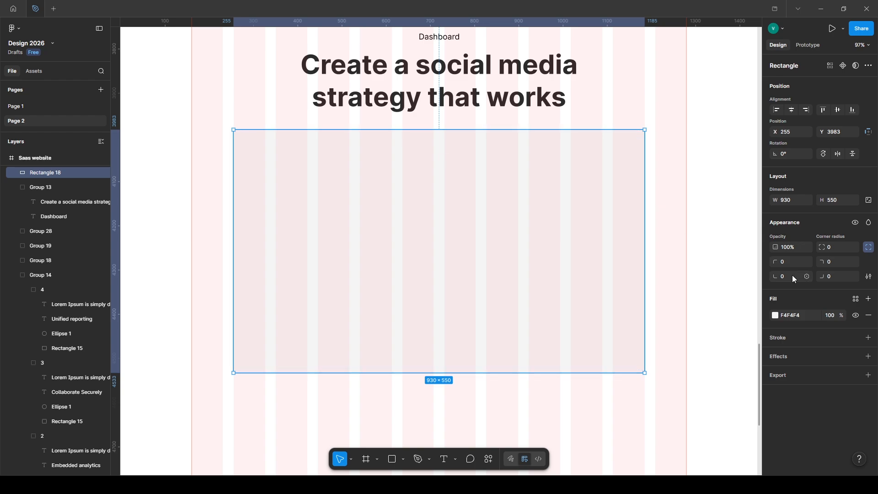
{"action": "type", "text": "20"}
{"action": "key", "text": "Return"}
Move the dashboard rectangle down to Y 4006.
{"action": "key", "text": "shift+Down"}
{"action": "key", "text": "shift+Down"}
{"action": "key", "text": "Down"}
{"action": "key", "text": "Down"}
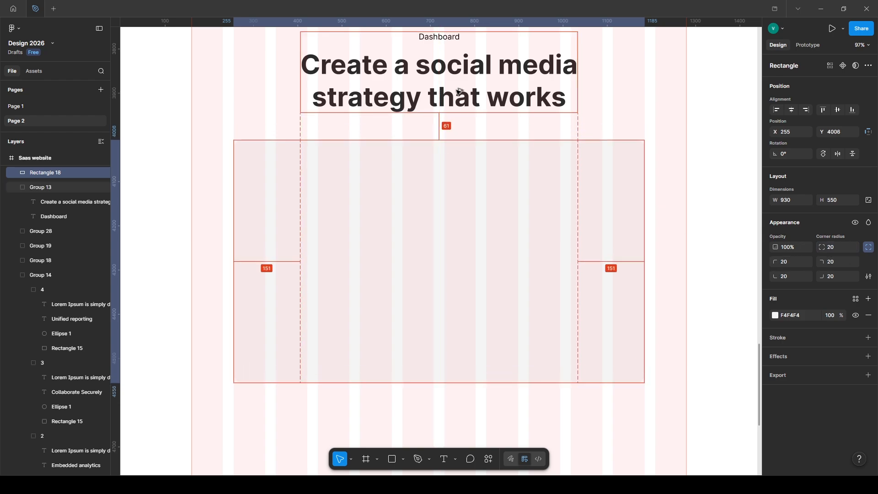
{"action": "left_click", "coordinate": [718, 313]}
Paste the Slack logo below the dashboard rectangle at X 160 and shift it upward toward the rectangle.
{"action": "scroll", "coordinate": [718, 313], "scroll_direction": "up", "scroll_amount": 1}
{"action": "scroll", "coordinate": [668, 278], "scroll_direction": "down", "scroll_amount": 7}
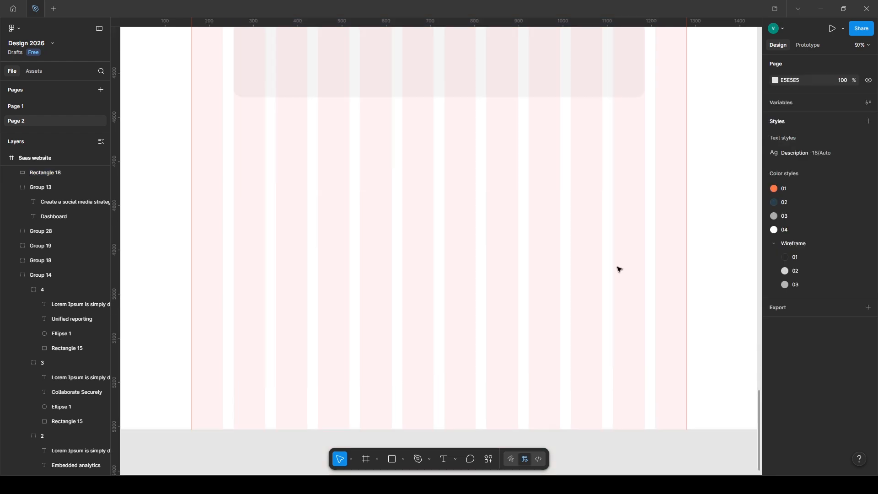
{"action": "key", "text": "ctrl+v"}
{"action": "left_click_drag", "start_coordinate": [290, 218], "coordinate": [291, 217]}
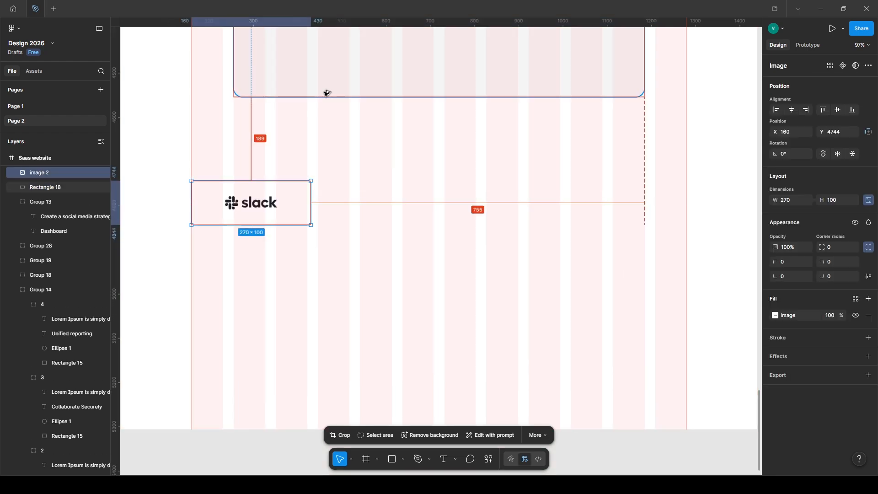
{"action": "key", "text": "shift+Up"}
{"action": "key", "text": "shift+Up"}
{"action": "key", "text": "shift+Up"}
{"action": "key", "text": "shift+Up"}
{"action": "key", "text": "shift+Up"}
{"action": "key", "text": "shift+Up"}
Paste the Magento, Zapier and GitHub logos and place them in a rough row to the right of the Slack logo.
{"action": "key", "text": "ctrl+v"}
{"action": "left_click_drag", "start_coordinate": [437, 246], "coordinate": [402, 167]}
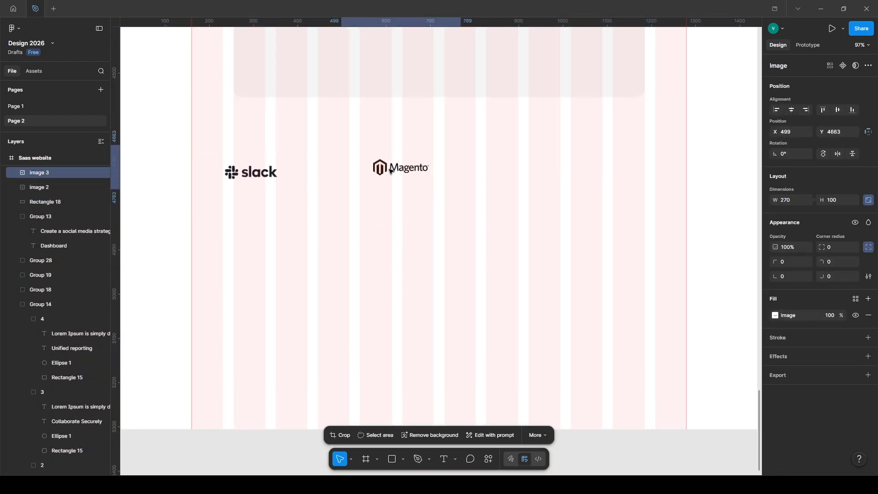
{"action": "left_click", "coordinate": [540, 306]}
{"action": "key", "text": "ctrl+v"}
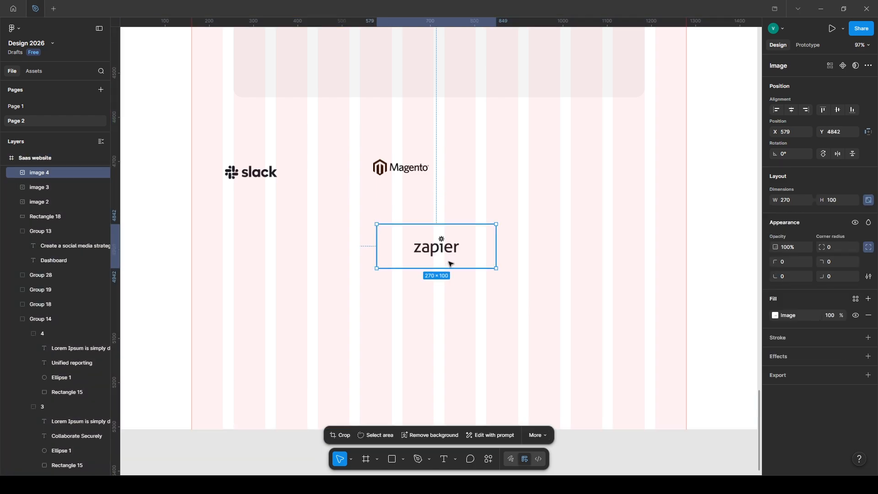
{"action": "left_click_drag", "start_coordinate": [445, 237], "coordinate": [492, 232]}
{"action": "left_click", "coordinate": [585, 333]}
{"action": "key", "text": "ctrl+v"}
{"action": "left_click_drag", "start_coordinate": [392, 236], "coordinate": [556, 196]}
Align the Slack, Magento, Zapier and GitHub logos along their top edges.
{"action": "left_click", "coordinate": [484, 236], "text": "shift"}
{"action": "left_click", "coordinate": [401, 167], "text": "shift"}
{"action": "left_click", "coordinate": [483, 245]}
{"action": "left_click", "coordinate": [566, 250], "text": "shift"}
{"action": "left_click", "coordinate": [401, 170], "text": "shift"}
{"action": "left_click", "coordinate": [276, 173], "text": "shift"}
{"action": "key", "text": "alt+w"}
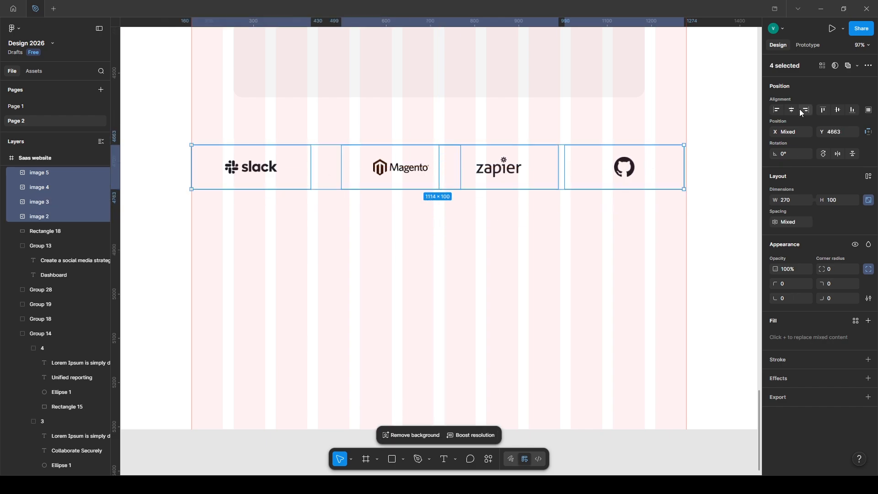
Space the four logos evenly and scale them down to 206 × 76 each with 8 px spacing.
{"action": "left_click", "coordinate": [869, 110]}
{"action": "left_click", "coordinate": [782, 140]}
{"action": "left_click_drag", "start_coordinate": [684, 167], "coordinate": [567, 169]}
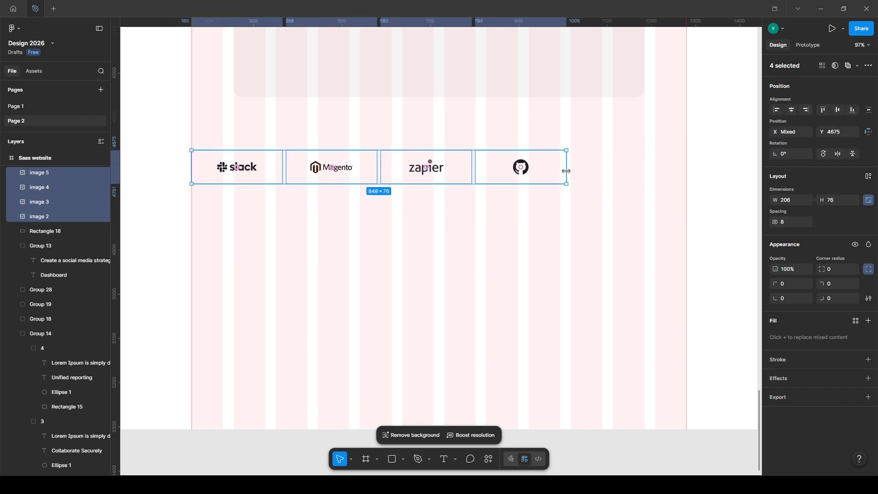
Move the logo row to the page's left edge at Y 4680 and group the four logos.
{"action": "scroll", "coordinate": [477, 261], "scroll_direction": "down", "scroll_amount": 2}
{"action": "scroll", "coordinate": [477, 261], "scroll_direction": "up", "scroll_amount": 1}
{"action": "left_click_drag", "start_coordinate": [495, 222], "coordinate": [423, 219]}
{"action": "key", "text": "ctrl+g"}
Duplicate the logo group directly to its right at X 848 and group both copies into one row.
{"action": "left_click_drag", "start_coordinate": [182, 220], "coordinate": [531, 221]}
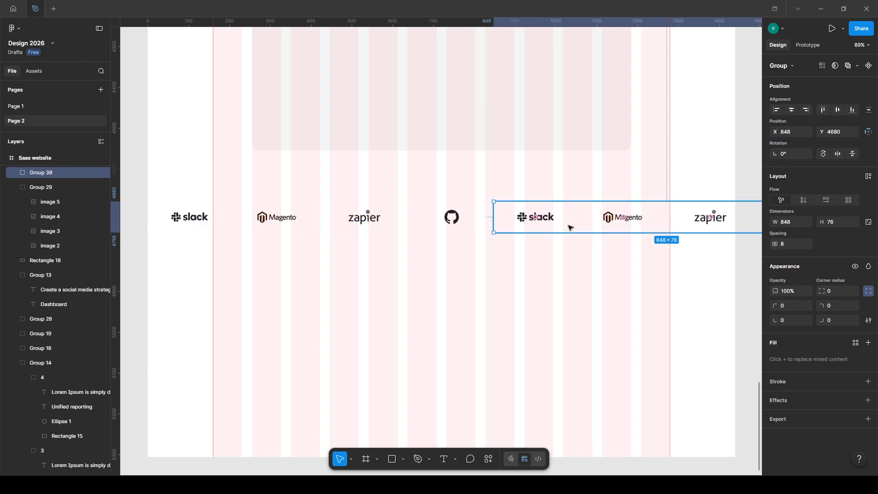
{"action": "left_click", "coordinate": [349, 221], "text": "shift"}
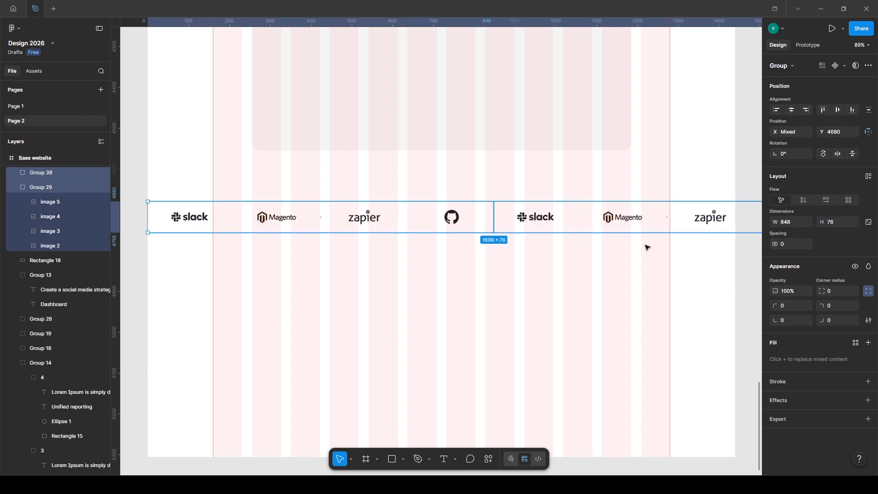
{"action": "key", "text": "ctrl+g"}
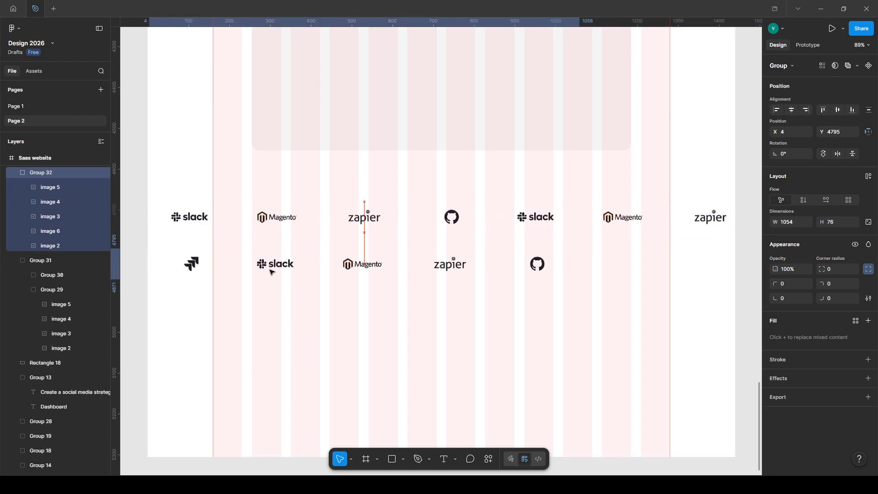
Place the second logo row, starting with the arrow logo, below the first row at X -1, Y 4766.
{"action": "left_click_drag", "start_coordinate": [269, 270], "coordinate": [268, 249]}
{"action": "key", "text": "alt"}
{"action": "key", "text": "Up"}
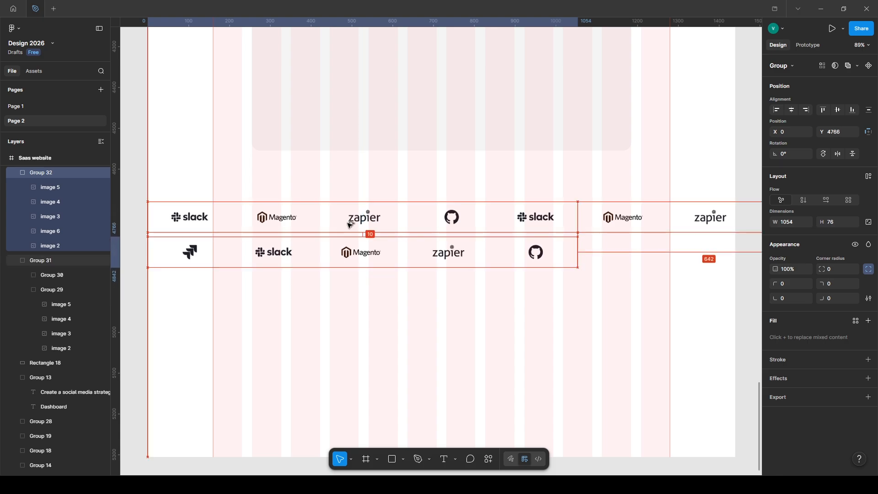
{"action": "key", "text": "Left"}
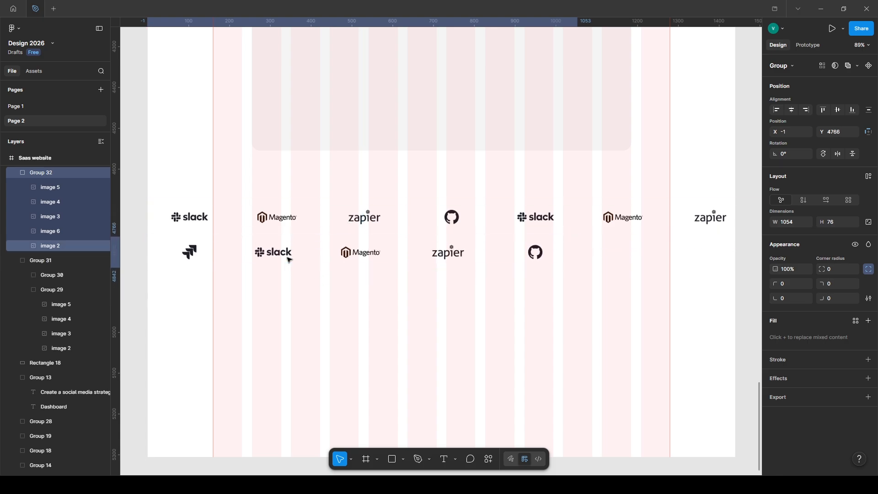
Extend the second logo row with a grouped duplicate directly to its right, and offset the whole row left of the first row.
{"action": "key", "text": "ctrl+d"}
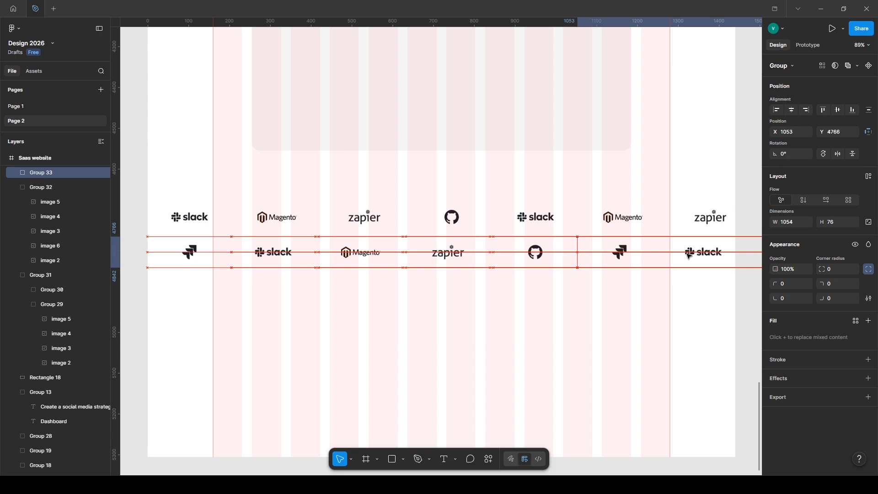
{"action": "left_click", "coordinate": [463, 257], "text": "shift"}
{"action": "key", "text": "ctrl+g"}
{"action": "left_click_drag", "start_coordinate": [463, 257], "coordinate": [442, 255]}
{"action": "left_click", "coordinate": [443, 224], "text": "shift"}
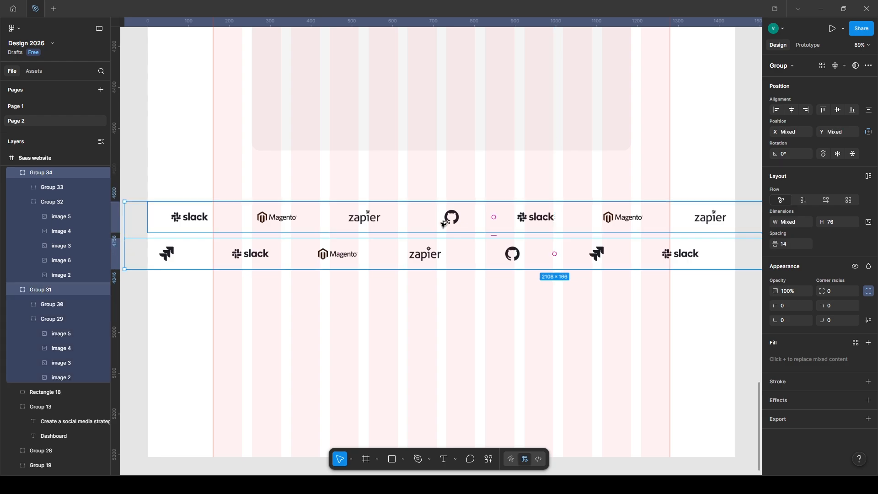
Draw a 1120 × 600 rectangle across all grid columns below the logo rows.
{"action": "key", "text": "r"}
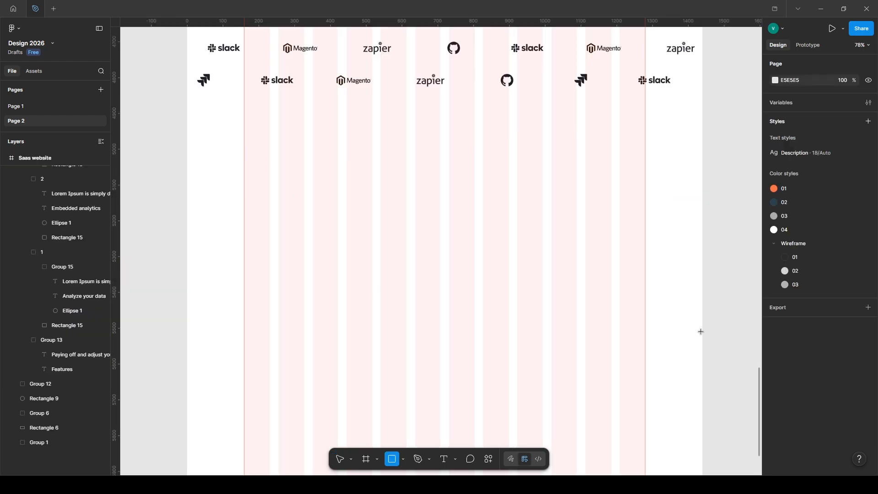
{"action": "mouse_move", "coordinate": [244, 155]}
{"action": "left_mouse_down"}
{"action": "mouse_move", "coordinate": [651, 389]}
{"action": "mouse_move", "coordinate": [646, 378]}
{"action": "left_mouse_up"}
{"action": "key", "text": "Return"}
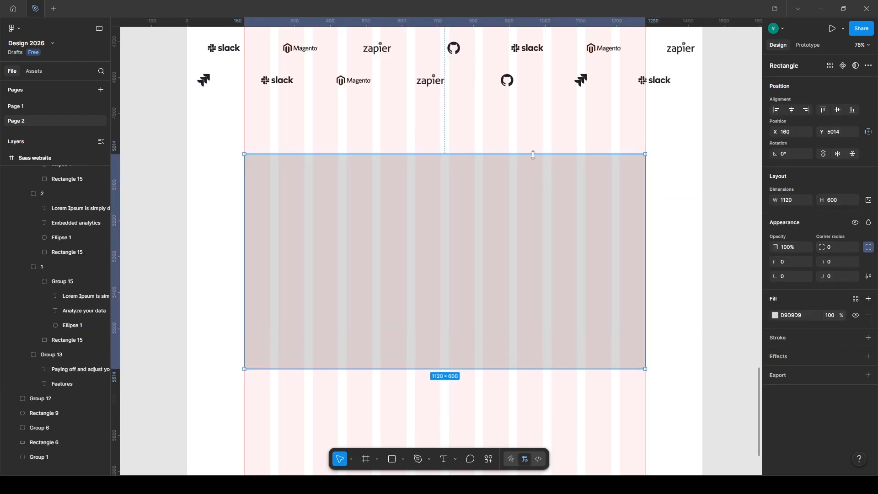
Set the new rectangle's corner radius to 50 and match its fill to the F4F4F4 dashboard placeholder.
{"action": "scroll", "coordinate": [627, 222], "scroll_direction": "up", "scroll_amount": 6}
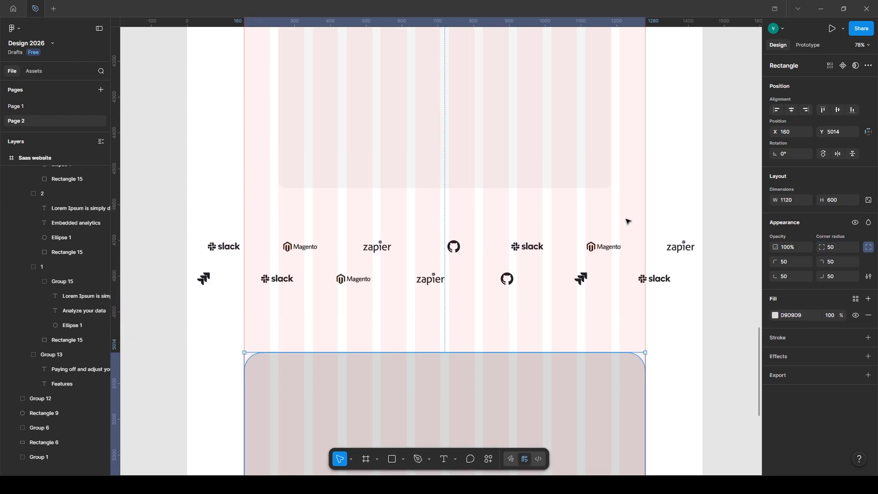
{"action": "key", "text": "i"}
{"action": "left_click", "coordinate": [304, 132]}
Move the rounded rectangle up to Y 4966 below the logo rows.
{"action": "scroll", "coordinate": [303, 131], "scroll_direction": "down", "scroll_amount": 3}
{"action": "scroll", "coordinate": [306, 134], "scroll_direction": "down", "scroll_amount": 3}
{"action": "key", "text": "shift+Up"}
{"action": "key", "text": "shift+Up"}
{"action": "key", "text": "shift+Up"}
{"action": "key", "text": "shift+Up"}
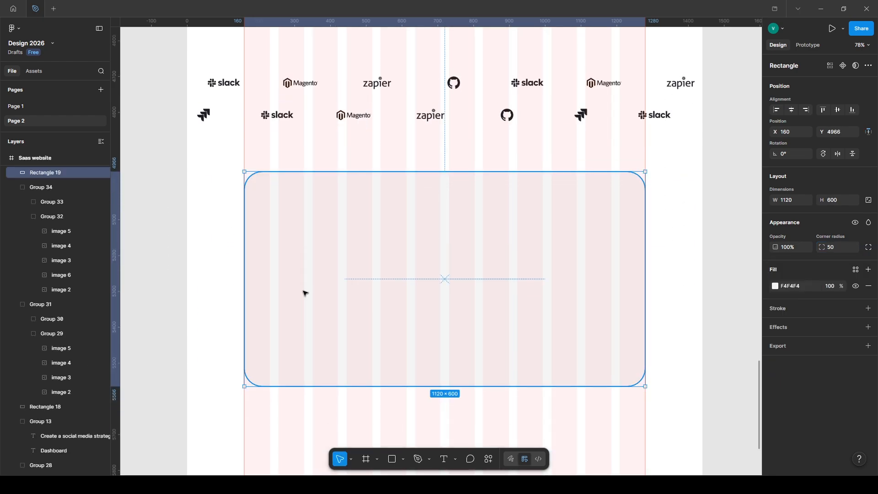
Widen the rounded rectangle on both sides past the grid to about 1220 px, keeping it centered on the page.
{"action": "left_click_drag", "start_coordinate": [244, 292], "coordinate": [225, 293]}
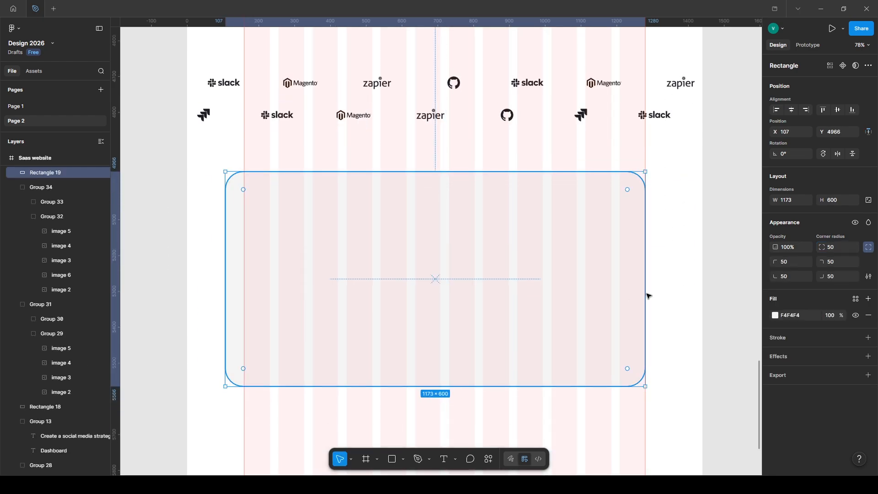
{"action": "left_click_drag", "start_coordinate": [646, 280], "coordinate": [664, 280]}
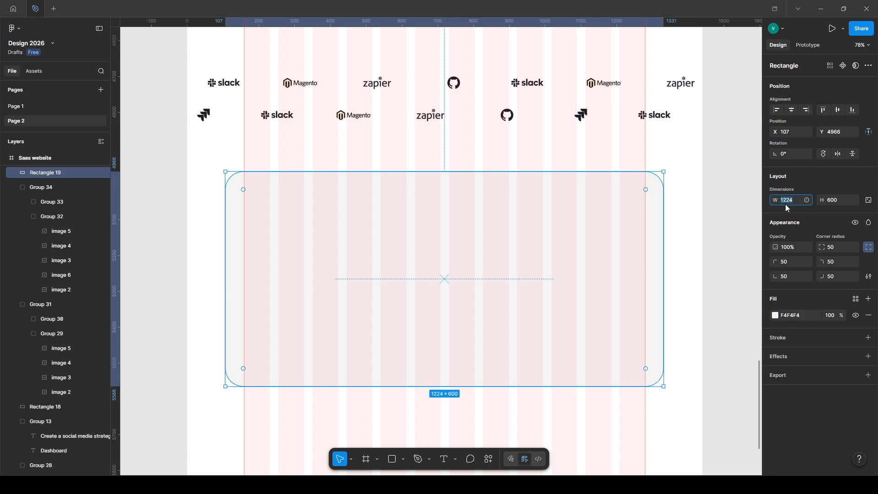
{"action": "key", "text": "Return"}
Add the text label "Testimonial" near the upper left corner inside the rounded rectangle.
{"action": "key", "text": "t"}
{"action": "left_click", "coordinate": [257, 200]}
{"action": "type", "text": "Testimonial"}
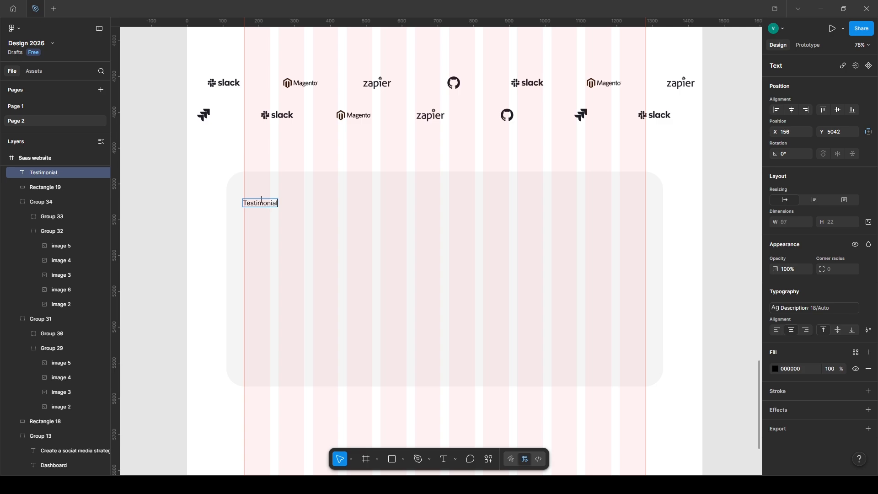
{"action": "key", "text": "Escape"}
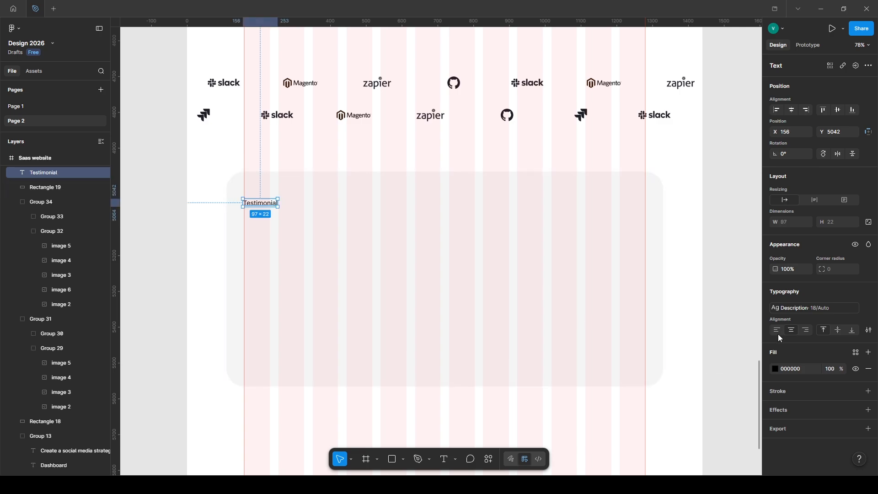
Left-align the Testimonial label at X 160, Y 5028 and apply a saved color style to its fill.
{"action": "left_click_drag", "start_coordinate": [258, 205], "coordinate": [260, 200]}
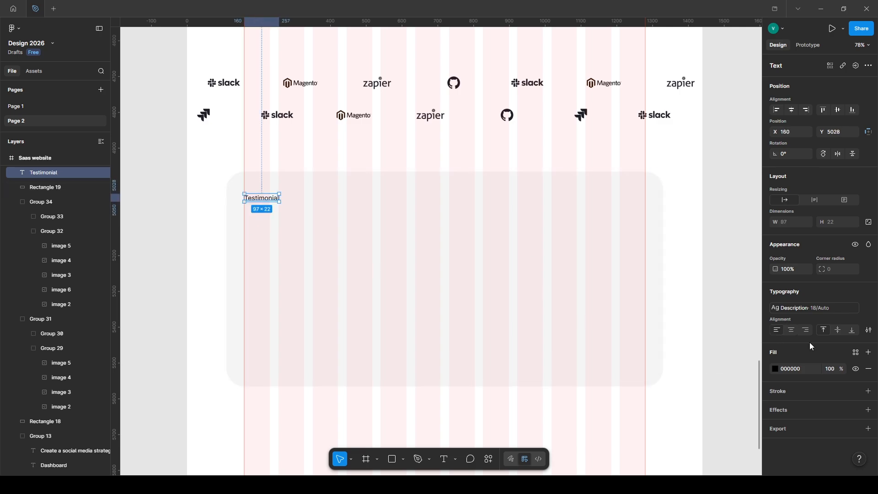
{"action": "left_click", "coordinate": [854, 352]}
{"action": "left_click", "coordinate": [673, 418]}
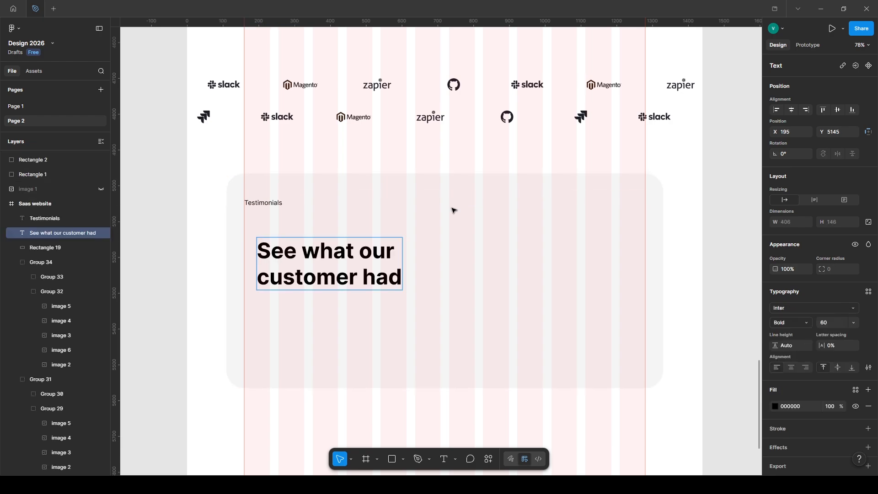
Complete the heading as "See what our customer had to say" and extend the rounded testimonials background downward.
{"action": "type", "text": "to sd"}
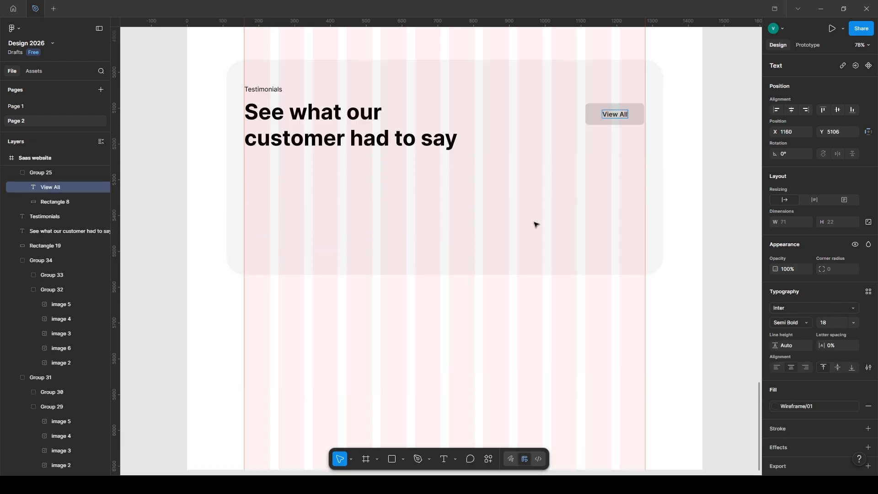
{"action": "left_click", "coordinate": [410, 339]}
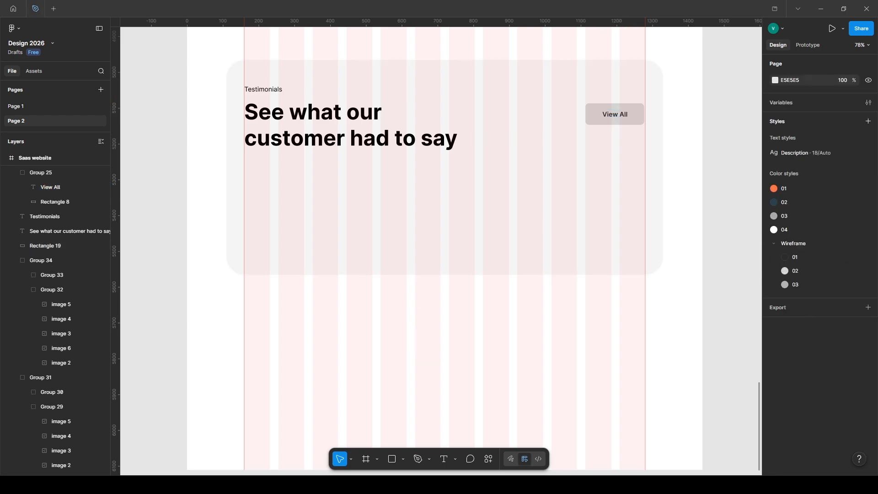
{"action": "left_click_drag", "start_coordinate": [433, 274], "coordinate": [426, 309]}
{"action": "key", "text": "Escape"}
Draw a card rectangle about 357 px wide below the heading and move the five-star rating inside it up to Y 5300.
{"action": "key", "text": "r"}
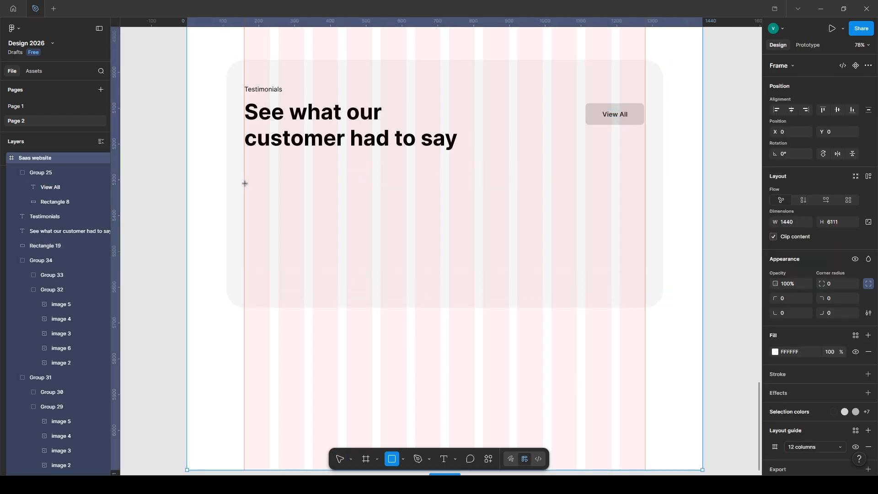
{"action": "left_click_drag", "start_coordinate": [244, 173], "coordinate": [375, 264]}
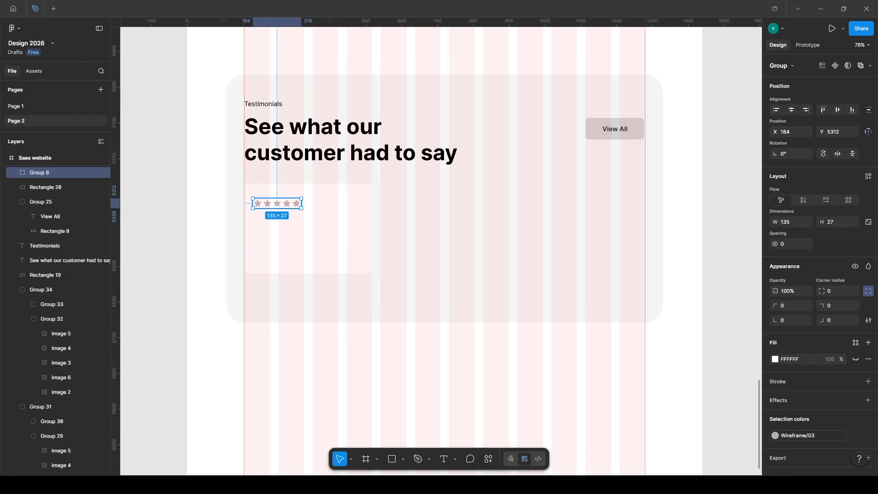
{"action": "key", "text": "shift+Up"}
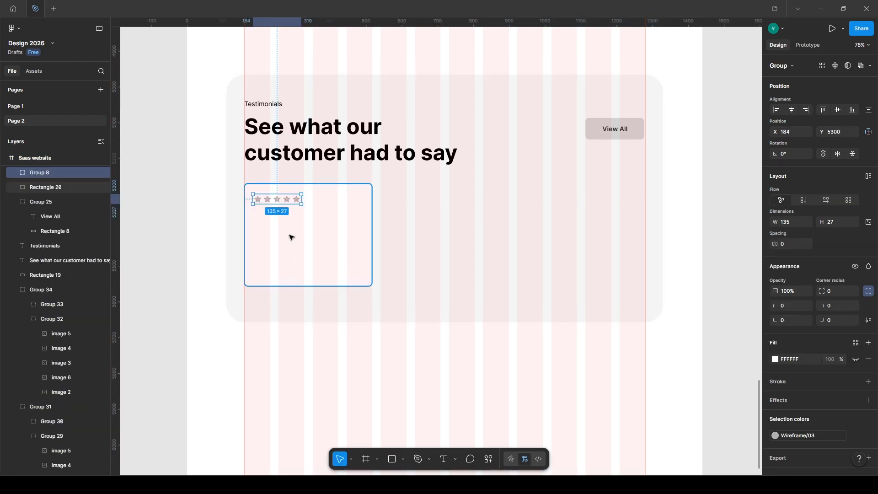
Add a Lorem Ipsum text line ending in "has been the industry's" and apply the Wireframe/03 color style to its fill.
{"action": "type", "text": "Lorem Ipsum is simply dummy text of the printing and typesetting industry. Lorem Ipsum has been the industry's"}
{"action": "left_click", "coordinate": [856, 390]}
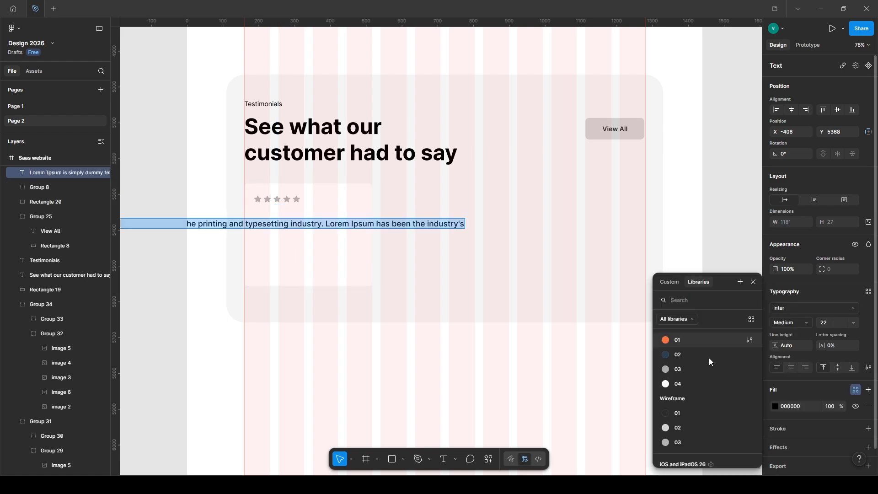
{"action": "left_click", "coordinate": [685, 433]}
{"action": "key", "text": "Return"}
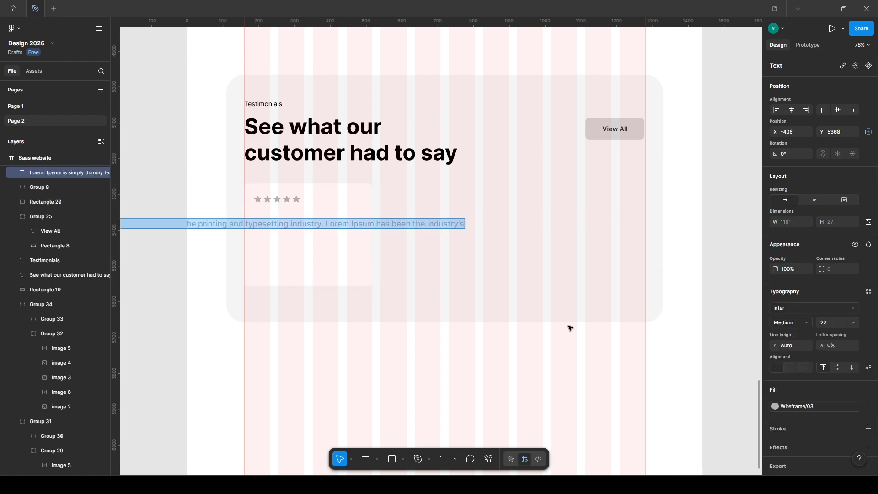
Place the Lorem Ipsum text below the stars at X 188, Y 5343 and apply the Description text style.
{"action": "key", "text": "Escape"}
{"action": "left_click_drag", "start_coordinate": [171, 222], "coordinate": [382, 213]}
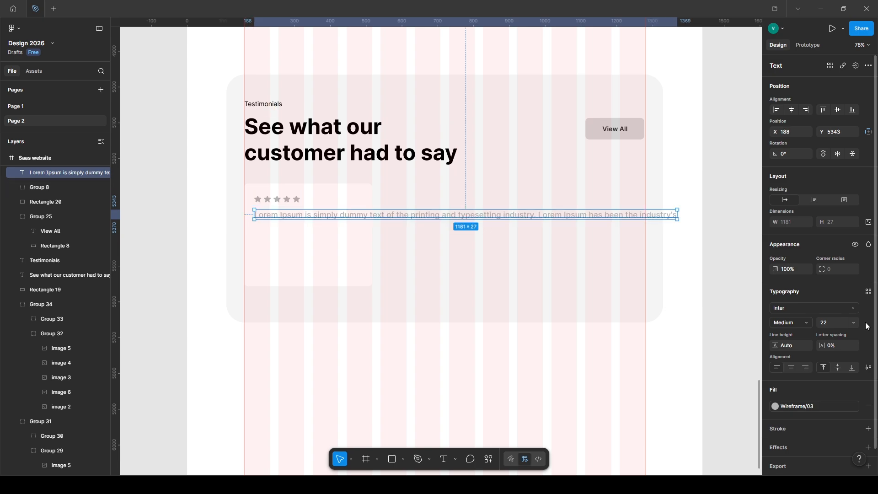
{"action": "left_click", "coordinate": [869, 292]}
{"action": "left_click", "coordinate": [696, 330]}
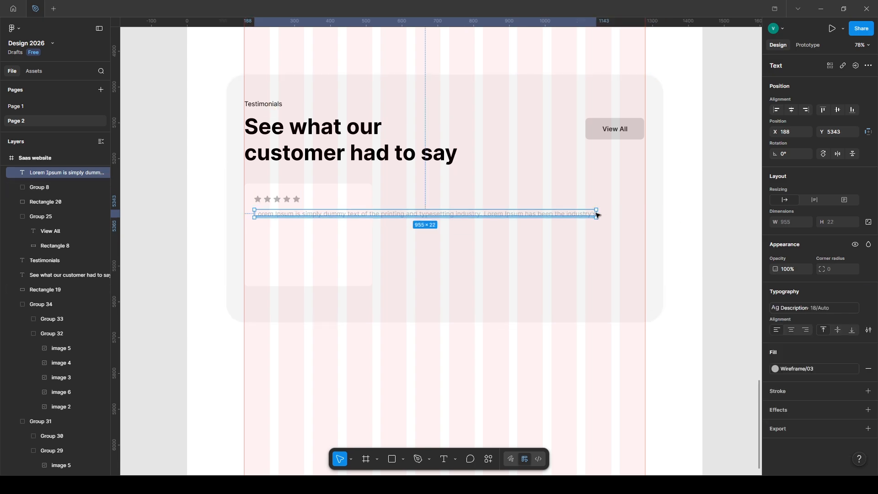
Narrow the Lorem Ipsum text to about 323 px to wrap inside the card at X 184, trimming it to end at "typesetting.".
{"action": "left_click_drag", "start_coordinate": [600, 216], "coordinate": [593, 215]}
{"action": "left_click_drag", "start_coordinate": [412, 214], "coordinate": [380, 215]}
{"action": "double_click", "coordinate": [326, 220]}
{"action": "left_click_drag", "start_coordinate": [328, 221], "coordinate": [409, 241]}
{"action": "type", "text": "."}
{"action": "key", "text": "Escape"}
{"action": "left_click_drag", "start_coordinate": [293, 217], "coordinate": [291, 219]}
{"action": "left_click_drag", "start_coordinate": [378, 219], "coordinate": [369, 222]}
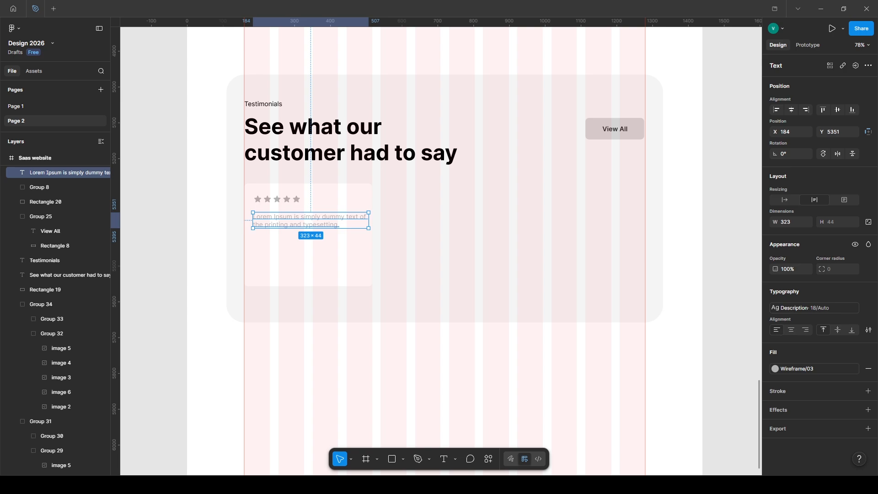
{"action": "key", "text": "alt"}
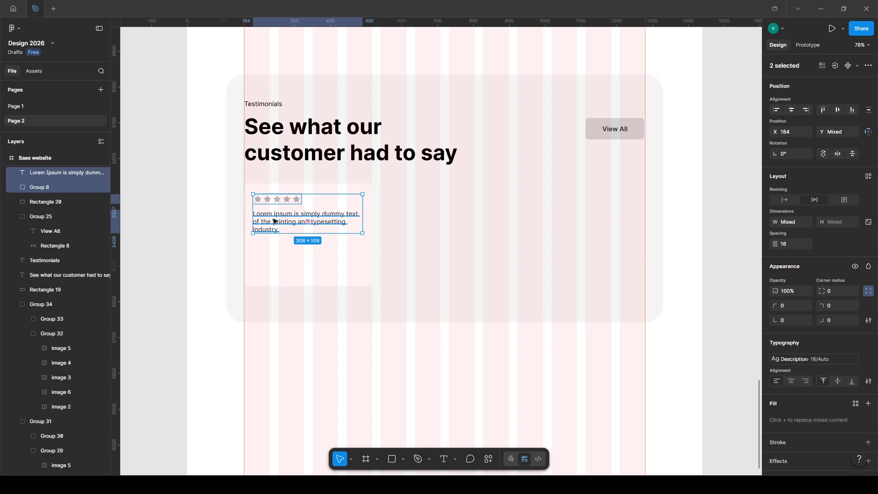
Duplicate the testimonial paragraph to Y 5425 inside the card and replace the copy's text with the customer's full name.
{"action": "left_click", "coordinate": [308, 222]}
{"action": "left_click_drag", "start_coordinate": [276, 219], "coordinate": [275, 248]}
{"action": "key", "text": "Return"}
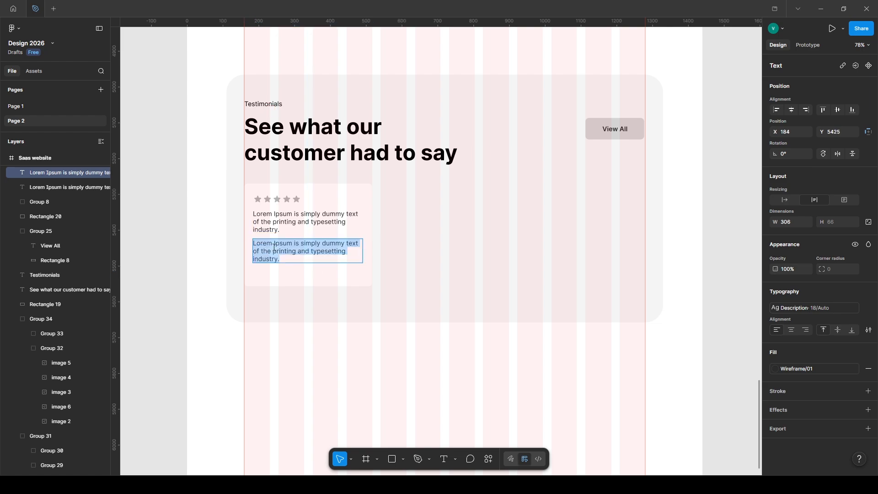
{"action": "type", "text": "John Deo"}
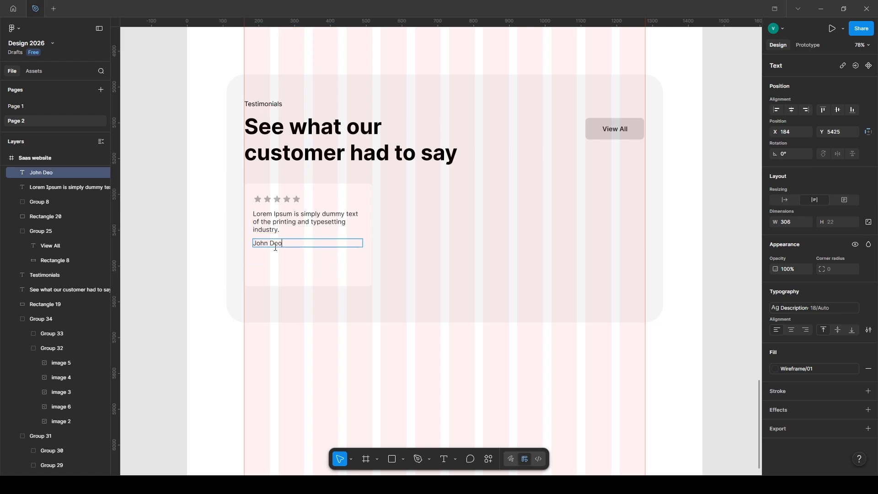
{"action": "key", "text": "Escape"}
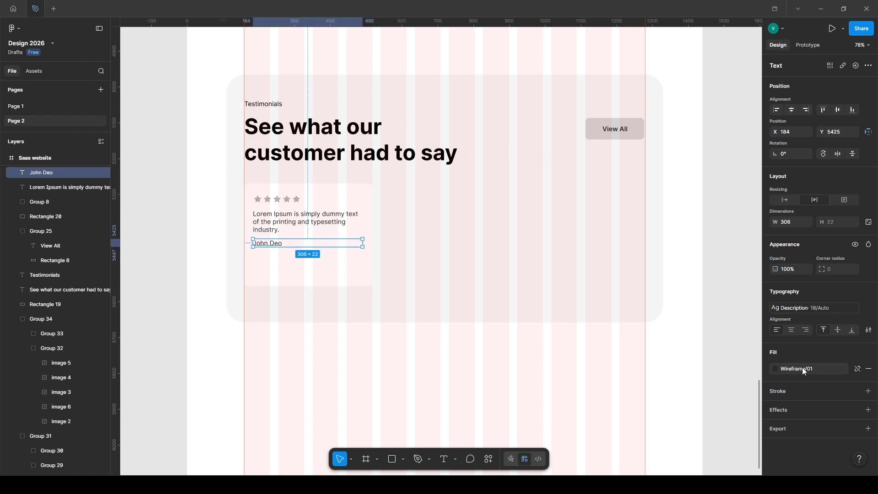
Detach the customer name from its text style, set it to size 24 in a bolder weight, and nudge it down.
{"action": "left_click", "coordinate": [868, 308]}
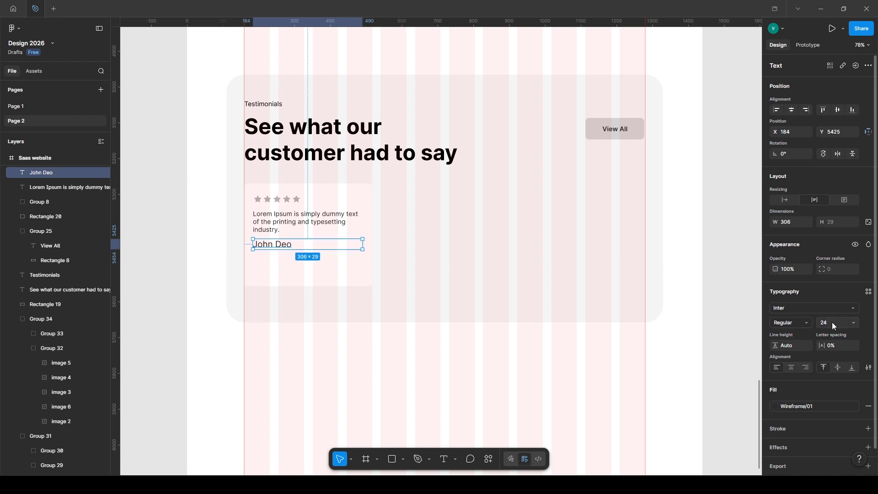
{"action": "left_click", "coordinate": [788, 325]}
{"action": "key", "text": "shift+Down"}
{"action": "key", "text": "shift+Down"}
Add an auto-width "Founder @ Company" line from a copy of the paragraph, placed closely below the customer name.
{"action": "left_click", "coordinate": [276, 219]}
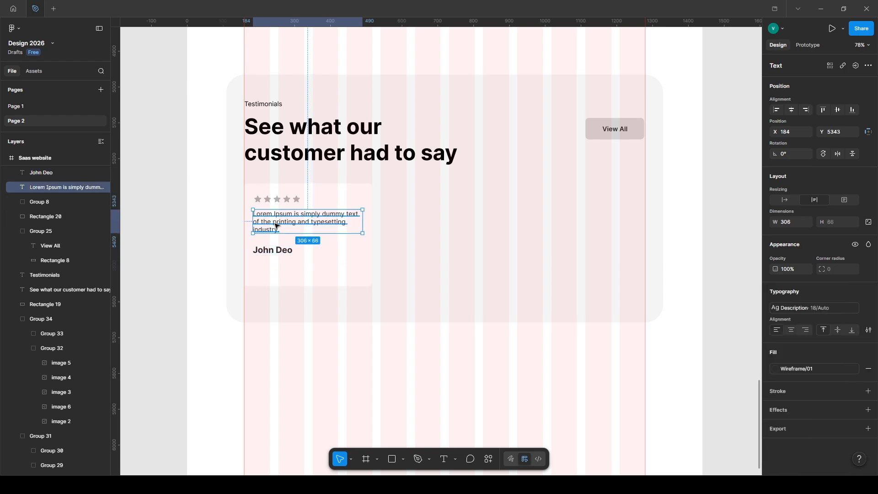
{"action": "key", "text": "ctrl+d"}
{"action": "left_click_drag", "start_coordinate": [276, 219], "coordinate": [275, 270]}
{"action": "double_click", "coordinate": [275, 270]}
{"action": "type", "text": "Fou"}
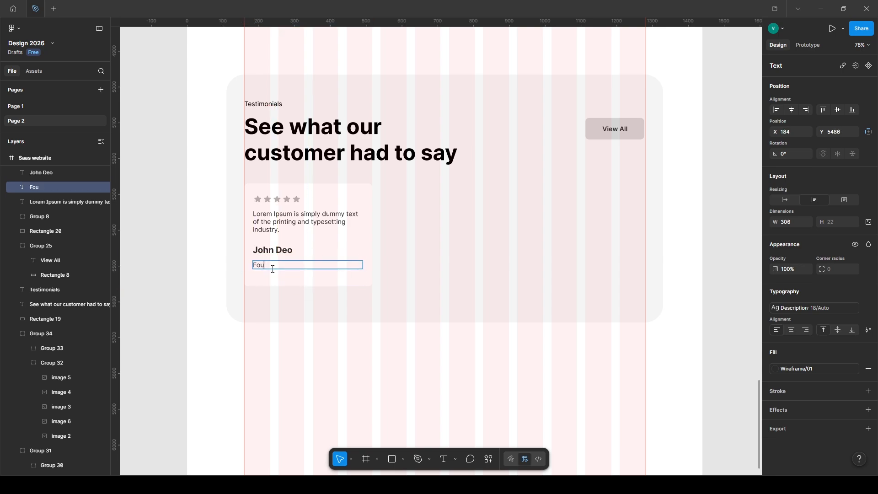
{"action": "type", "text": "nder @ Company"}
{"action": "key", "text": "Escape"}
{"action": "left_click", "coordinate": [784, 200]}
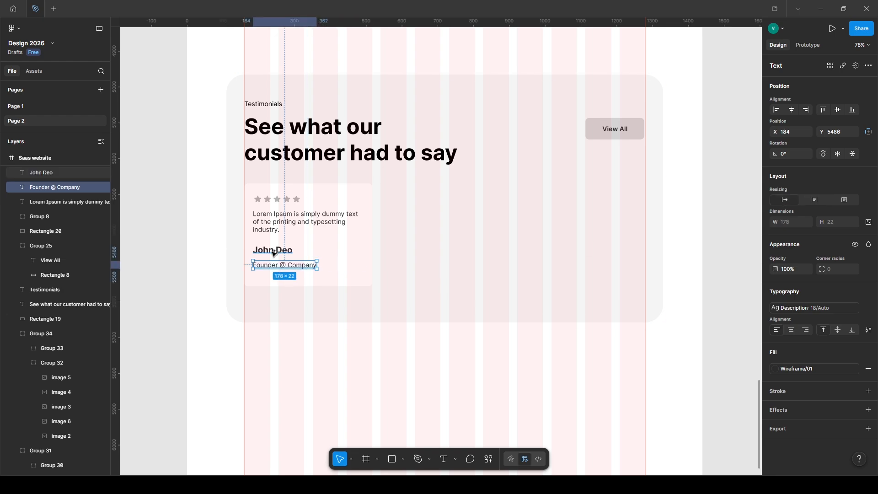
{"action": "key", "text": "shift+Up"}
{"action": "key", "text": "Down"}
{"action": "key", "text": "Down"}
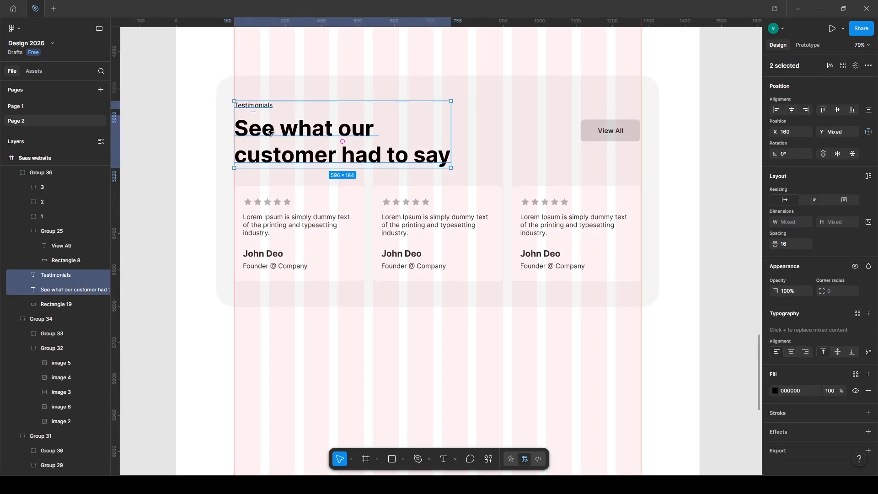
Paste a copy of the Testimonials label and heading 120 px below the testimonials section, aligned at X 160.
{"action": "left_click", "coordinate": [348, 400]}
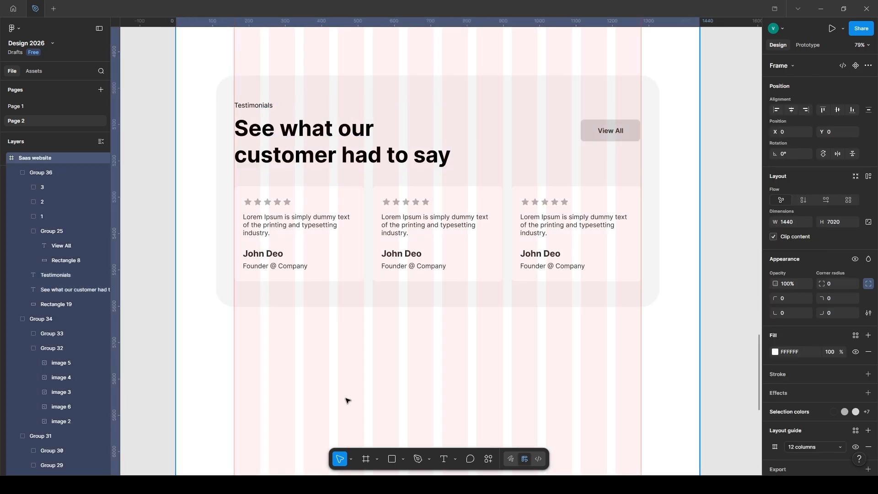
{"action": "key", "text": "ctrl+v"}
{"action": "left_click_drag", "start_coordinate": [386, 247], "coordinate": [291, 376]}
{"action": "key", "text": "shift+Down"}
{"action": "key", "text": "shift+Down"}
{"action": "key", "text": "shift+Down"}
{"action": "key", "text": "shift+Down"}
{"action": "key", "text": "shift+Up"}
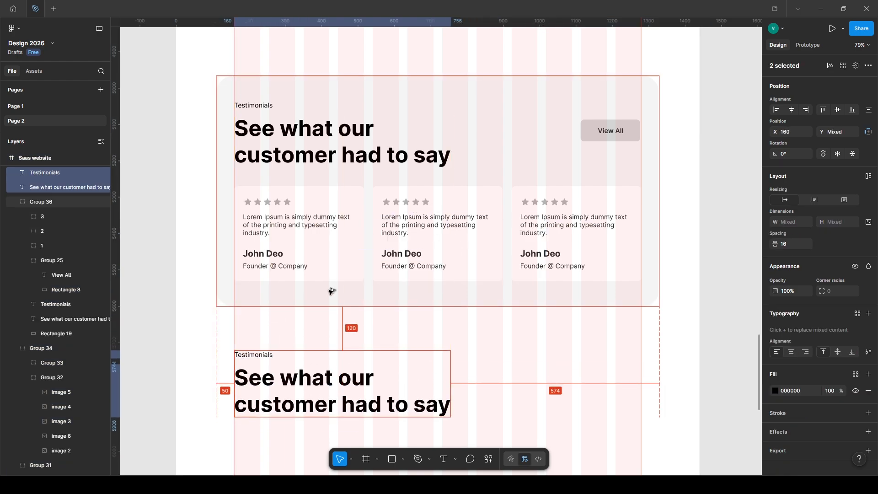
Change the copied label to "Blogs" and the copied heading to "Our latest updates".
{"action": "scroll", "coordinate": [331, 291], "scroll_direction": "down", "scroll_amount": 5}
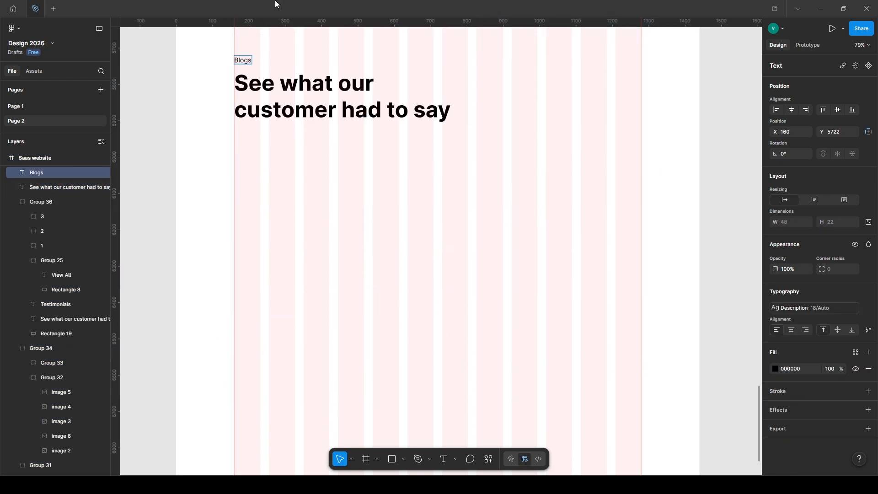
{"action": "left_click", "coordinate": [312, 115]}
{"action": "key", "text": "Return"}
{"action": "type", "text": "Ou"}
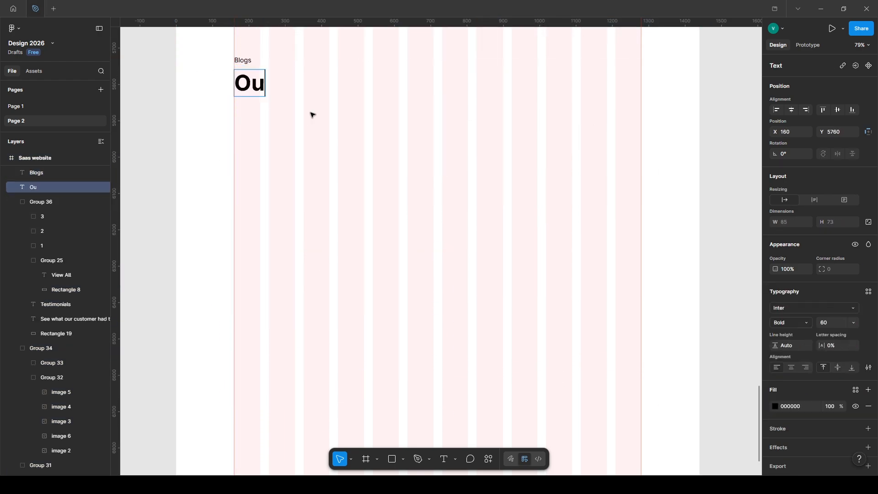
{"action": "type", "text": "r latest updates"}
{"action": "key", "text": "Escape"}
Copy the View All button from the testimonials section to the right end of the grid beside the "Our latest updates" heading.
{"action": "scroll", "coordinate": [339, 157], "scroll_direction": "up", "scroll_amount": 5}
{"action": "left_click", "coordinate": [617, 82]}
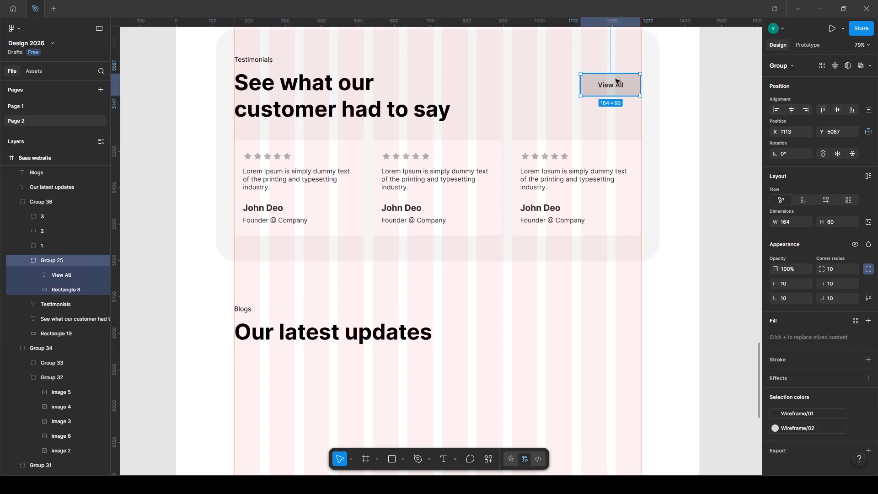
{"action": "key", "text": "ctrl+c"}
{"action": "scroll", "coordinate": [481, 284], "scroll_direction": "down", "scroll_amount": 3}
{"action": "left_click", "coordinate": [507, 225]}
{"action": "key", "text": "ctrl+v"}
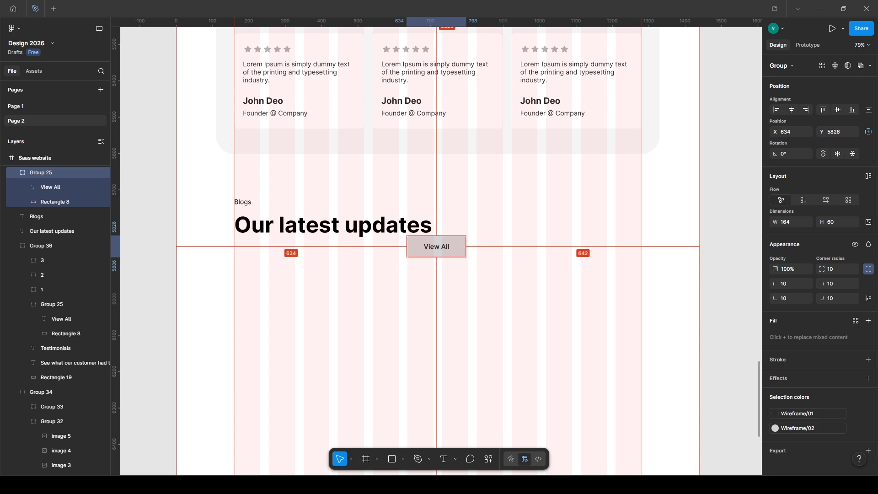
{"action": "left_click_drag", "start_coordinate": [442, 252], "coordinate": [617, 229]}
Group the copied View All button with the "Our latest updates" heading and the Blogs label.
{"action": "left_click", "coordinate": [375, 225], "text": "shift"}
{"action": "left_click", "coordinate": [242, 201], "text": "shift"}
{"action": "key", "text": "ctrl+g"}
Draw a 357 by 230 px rectangle below the Blogs heading, starting at the first grid column.
{"action": "scroll", "coordinate": [395, 157], "scroll_direction": "down", "scroll_amount": 3}
{"action": "left_click", "coordinate": [413, 228]}
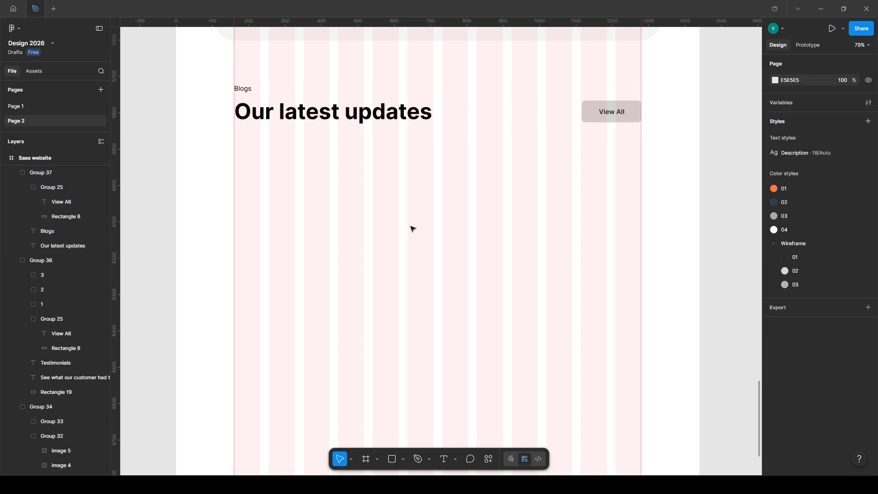
{"action": "key", "text": "r"}
{"action": "mouse_move", "coordinate": [234, 148]}
{"action": "left_mouse_down"}
{"action": "mouse_move", "coordinate": [357, 190]}
{"action": "mouse_move", "coordinate": [363, 234]}
{"action": "left_mouse_up"}
{"action": "left_click", "coordinate": [841, 199]}
{"action": "type", "text": "230"}
{"action": "key", "text": "Return"}
{"action": "left_click_drag", "start_coordinate": [365, 196], "coordinate": [375, 191]}
Fill the blog rectangle with the light gray F4F4F4 sampled from the testimonials background.
{"action": "scroll", "coordinate": [373, 188], "scroll_direction": "up", "scroll_amount": 4}
{"action": "key", "text": "i"}
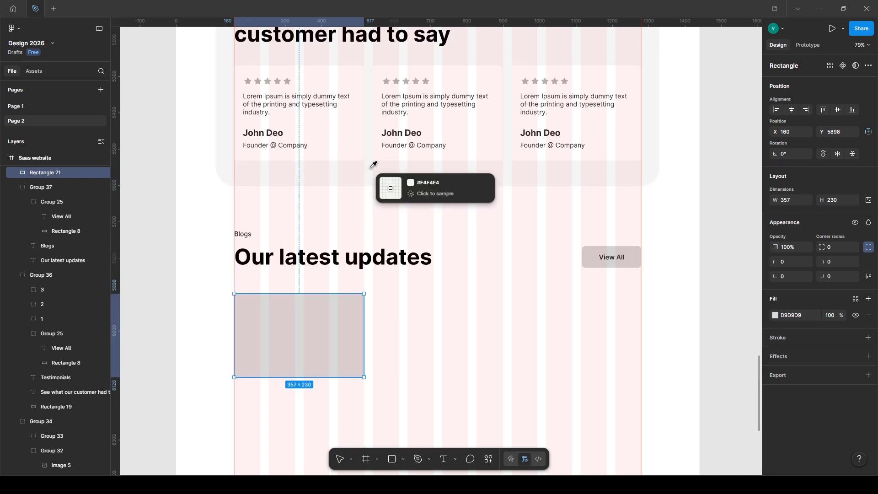
{"action": "left_click", "coordinate": [369, 169]}
Nudge the blog rectangle to Y 5893, leaving a 60 px gap below the Blogs header group.
{"action": "scroll", "coordinate": [369, 170], "scroll_direction": "down", "scroll_amount": 3}
{"action": "key", "text": "alt"}
{"action": "key", "text": "shift+Up"}
{"action": "key", "text": "Down"}
{"action": "key", "text": "Down"}
{"action": "key", "text": "Down"}
{"action": "key", "text": "Down"}
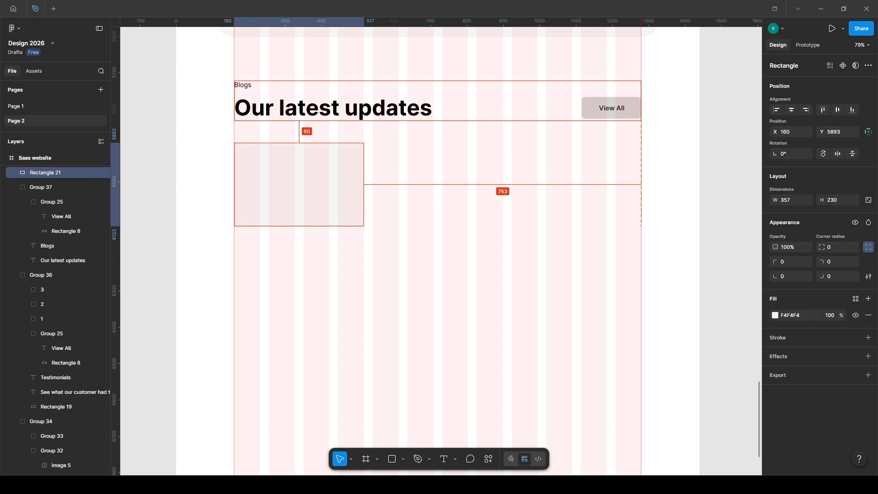
Copy the testimonial paragraph below the blog rectangle and place a second copy above it at X 160, Y 6142.
{"action": "left_click", "coordinate": [276, 102]}
{"action": "scroll", "coordinate": [276, 102], "scroll_direction": "up", "scroll_amount": 4}
{"action": "left_click", "coordinate": [277, 139], "text": "ctrl"}
{"action": "scroll", "coordinate": [274, 133], "scroll_direction": "down", "scroll_amount": 6}
{"action": "left_click", "coordinate": [263, 172]}
{"action": "key", "text": "ctrl+v"}
{"action": "left_click_drag", "start_coordinate": [404, 241], "coordinate": [265, 168]}
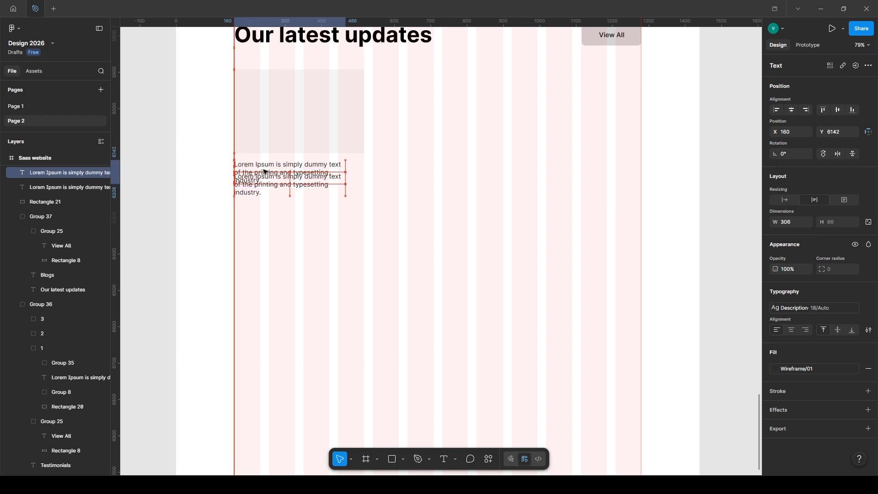
Replace the upper paragraph copy's text with "Category" and set the text box to auto width.
{"action": "double_click", "coordinate": [267, 169]}
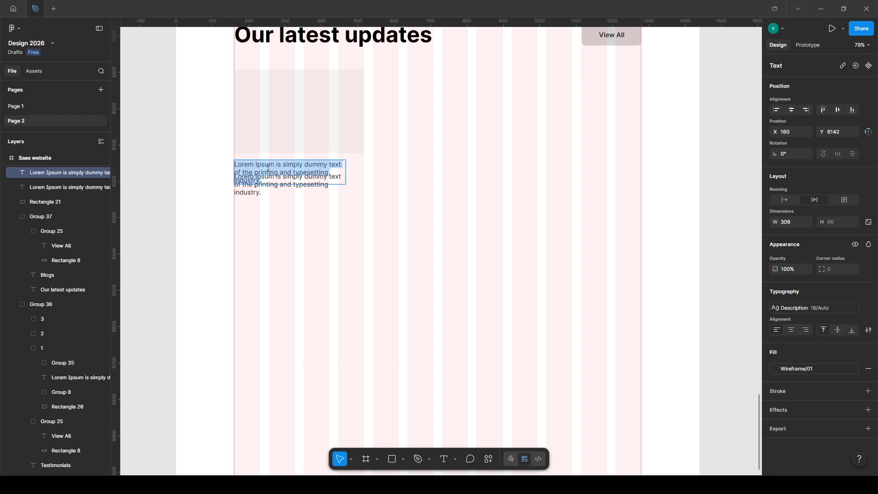
{"action": "type", "text": "Category"}
{"action": "key", "text": "Escape"}
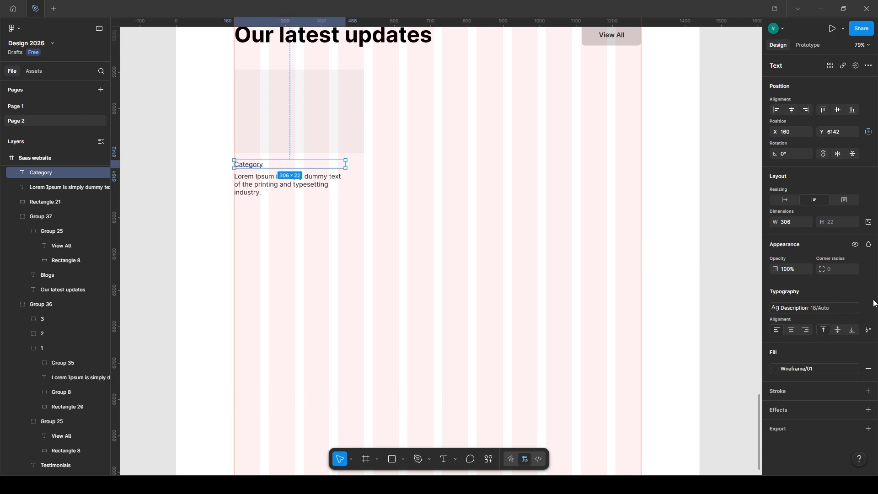
{"action": "left_click", "coordinate": [785, 200]}
Wrap the Category text in an auto layout frame and move the paragraph below it down to Y 6203.
{"action": "key", "text": "shift+a"}
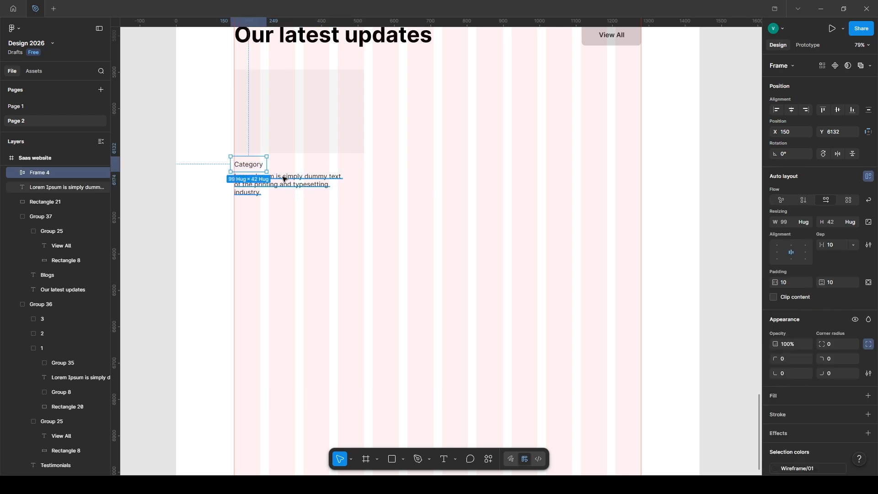
{"action": "left_click_drag", "start_coordinate": [290, 182], "coordinate": [283, 197]}
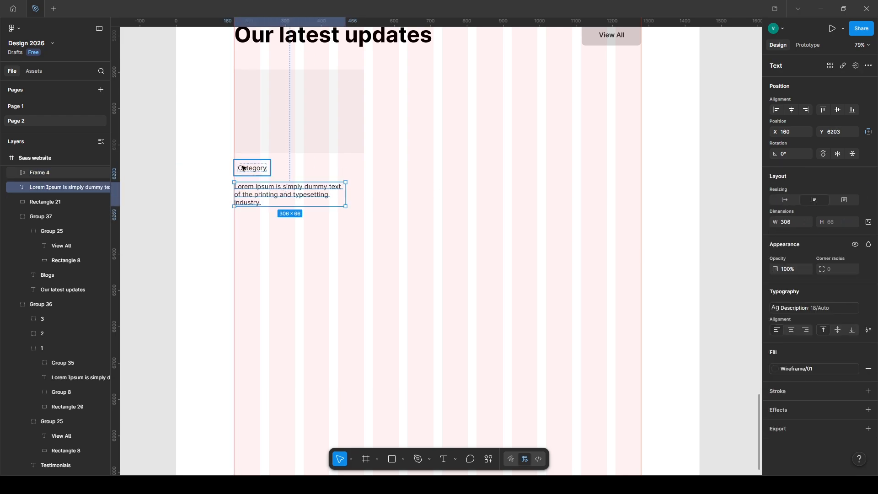
Add a fill to the Category frame, sampled as F4F4F4 from the blog rectangle above it.
{"action": "left_click", "coordinate": [243, 168]}
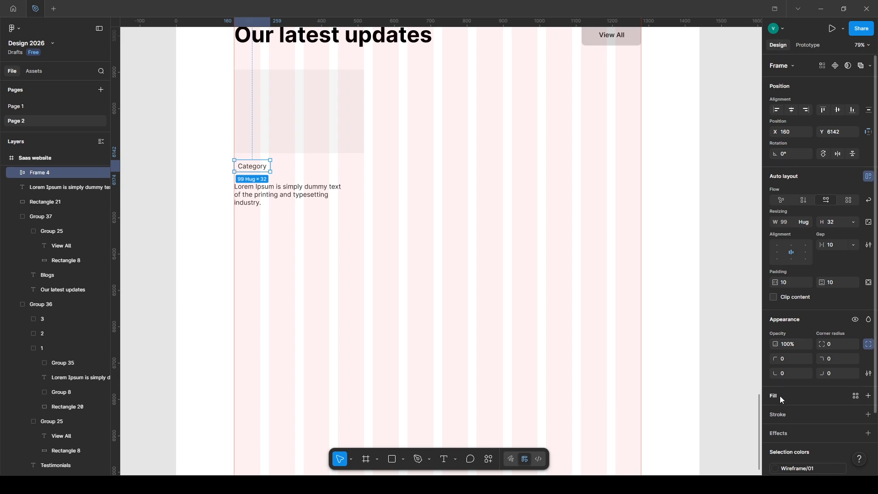
{"action": "left_click", "coordinate": [869, 396]}
{"action": "left_click", "coordinate": [775, 412]}
{"action": "left_click", "coordinate": [665, 399]}
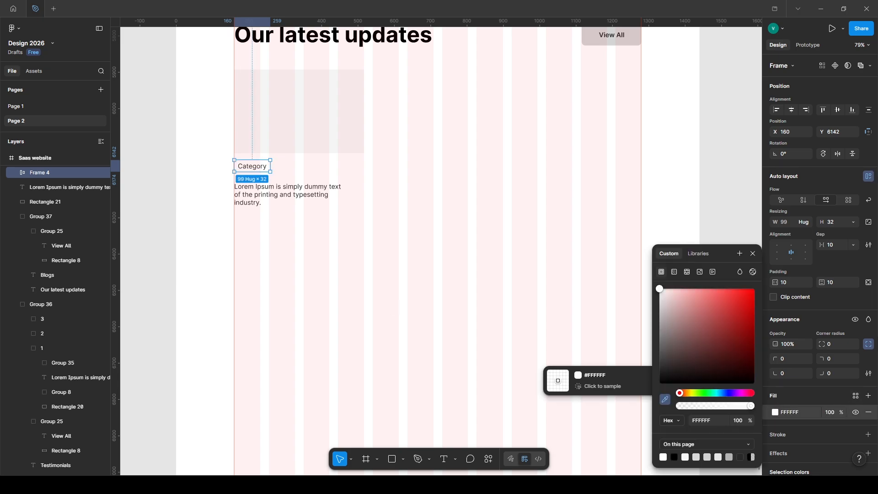
{"action": "left_click", "coordinate": [300, 137]}
{"action": "left_click", "coordinate": [269, 226]}
{"action": "left_click", "coordinate": [255, 168]}
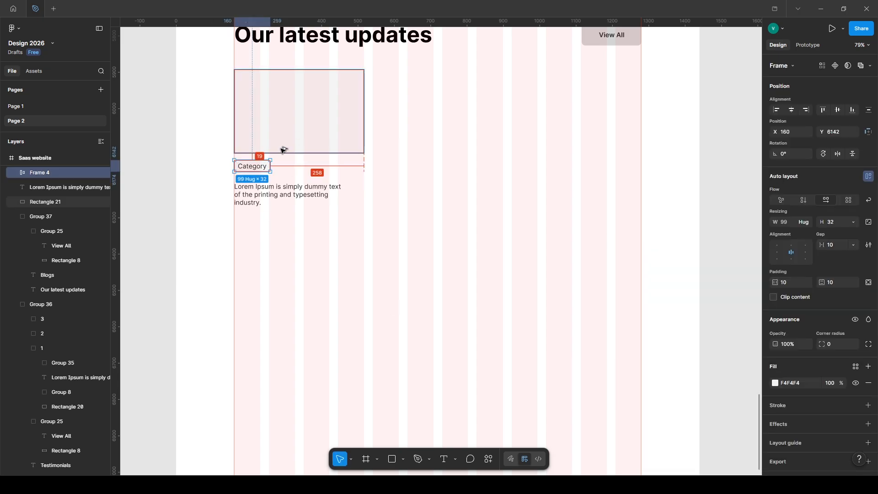
Move the paragraph up to Y 6187, leaving a 16 px gap below the Category tag.
{"action": "left_click", "coordinate": [283, 190]}
{"action": "key", "text": "shift+Up"}
{"action": "key", "text": "shift+Up"}
{"action": "key", "text": "Down"}
{"action": "key", "text": "Down"}
{"action": "key", "text": "Down"}
{"action": "key", "text": "Down"}
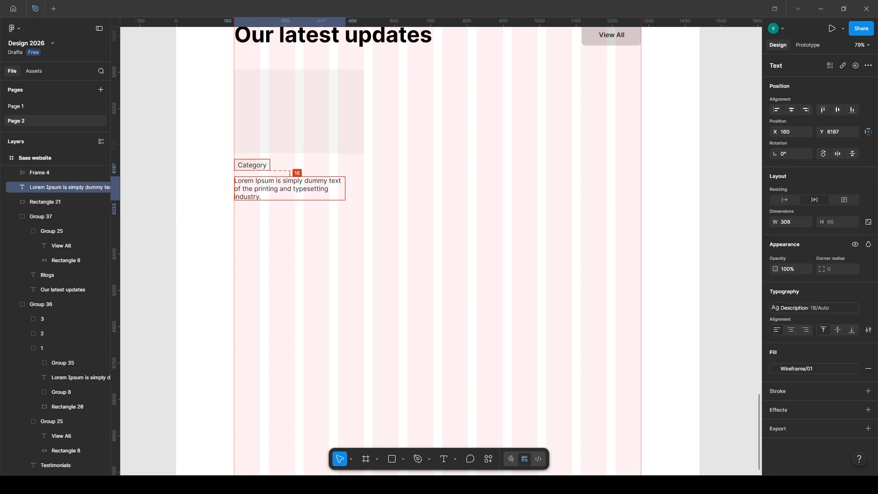
Shift the Category tag and paragraph down together to 24 px below the blog rectangle, and lower the paragraph further to Y 6203.
{"action": "left_click", "coordinate": [262, 163], "text": "shift"}
{"action": "key", "text": "shift+Down"}
{"action": "key", "text": "Up"}
{"action": "key", "text": "Up"}
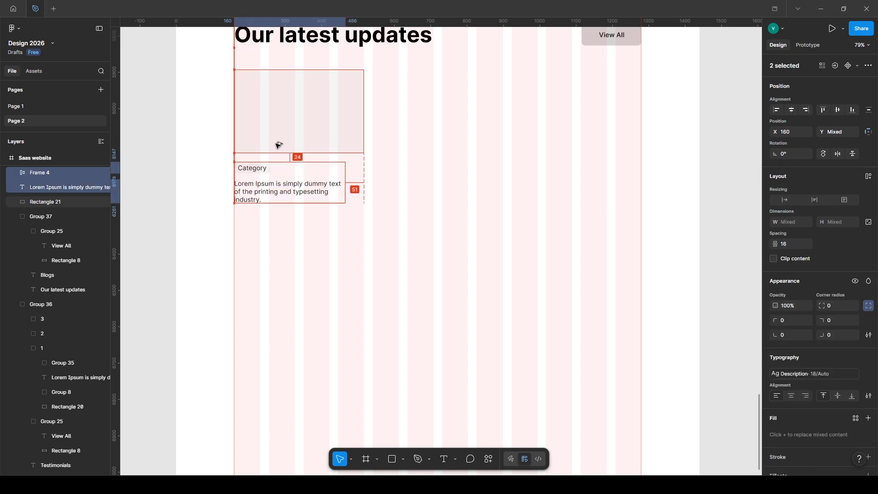
{"action": "left_click", "coordinate": [276, 190]}
{"action": "key", "text": "shift+Down"}
{"action": "key", "text": "Up"}
{"action": "key", "text": "Up"}
Replace the paragraph text with the blog title "How to Streamline Business Operations with Modern SaaS Tools".
{"action": "left_click", "coordinate": [328, 244]}
{"action": "double_click", "coordinate": [311, 196]}
{"action": "key", "text": "ctrl+v"}
{"action": "key", "text": "Escape"}
Detach the blog title's text style and set its font size to 22 and weight to Semi Bold.
{"action": "left_click", "coordinate": [868, 308]}
{"action": "left_click", "coordinate": [825, 323]}
{"action": "key", "text": "Up"}
{"action": "key", "text": "Up"}
{"action": "key", "text": "Up"}
{"action": "key", "text": "Up"}
{"action": "left_click", "coordinate": [800, 326]}
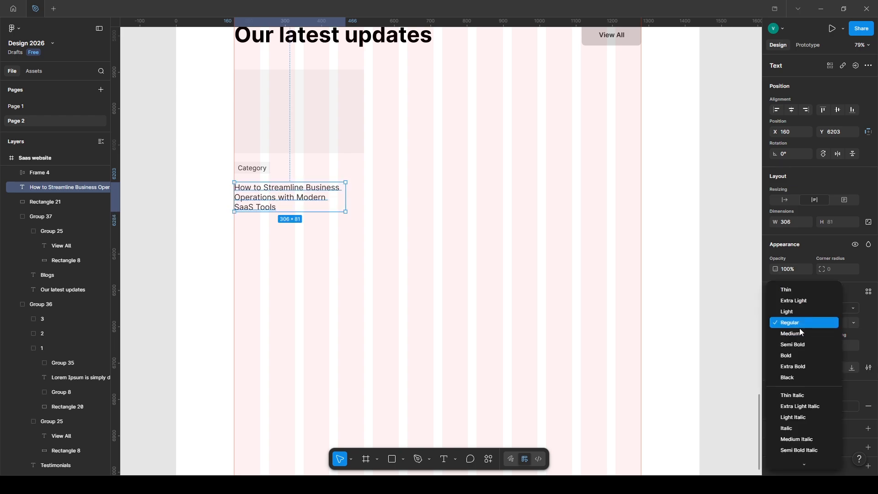
{"action": "left_click", "coordinate": [797, 341]}
Widen the blog title's text box to 331 px and delete the word "Tools" from its end.
{"action": "left_click_drag", "start_coordinate": [344, 190], "coordinate": [358, 218]}
{"action": "double_click", "coordinate": [337, 200]}
{"action": "key", "text": "BackSpace"}
Draw a 357 px wide horizontal divider line below the blog title at Y 6282, with 20% stroke opacity.
{"action": "left_click", "coordinate": [346, 268]}
{"action": "left_click_drag", "start_coordinate": [234, 210], "coordinate": [363, 210]}
{"action": "type", "text": "20"}
{"action": "key", "text": "Return"}
Copy a testimonial's "Founder @ Company" text below the divider line for the blog card's "May 28, 2026 | 1 Comment" line.
{"action": "scroll", "coordinate": [273, 179], "scroll_direction": "up", "scroll_amount": 5}
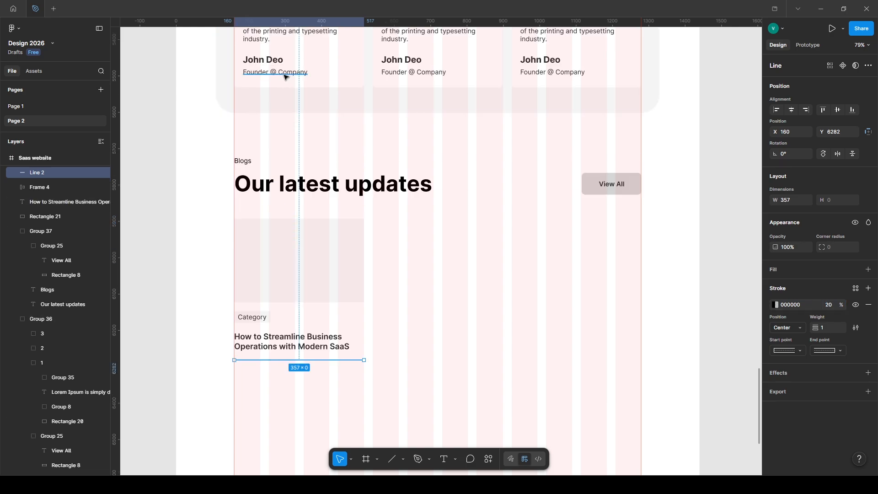
{"action": "left_click", "coordinate": [284, 73]}
{"action": "scroll", "coordinate": [273, 183], "scroll_direction": "down", "scroll_amount": 6}
{"action": "left_click", "coordinate": [272, 215]}
{"action": "key", "text": "ctrl+v"}
{"action": "left_click_drag", "start_coordinate": [430, 245], "coordinate": [262, 172]}
Nudge the divider line up slightly and move the date and comment text to Y 6305.
{"action": "left_click", "coordinate": [267, 160]}
{"action": "key", "text": "Up"}
{"action": "left_click", "coordinate": [278, 175]}
{"action": "key", "text": "Up"}
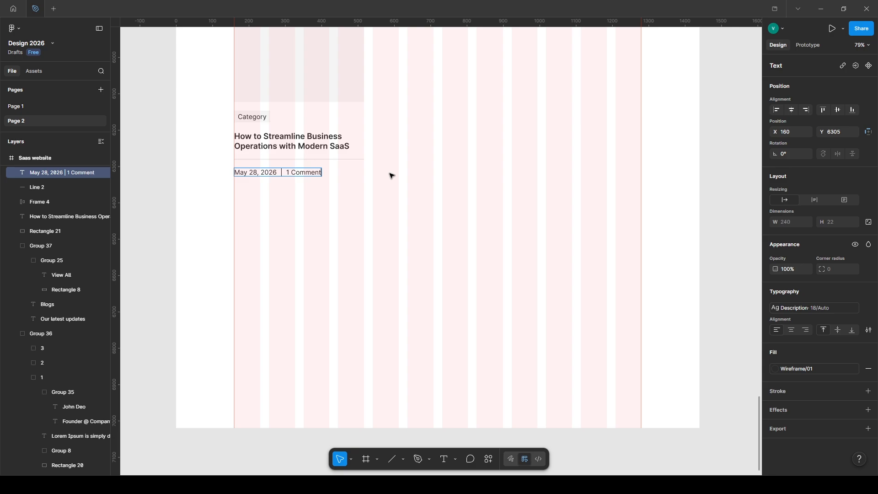
{"action": "left_click", "coordinate": [415, 206]}
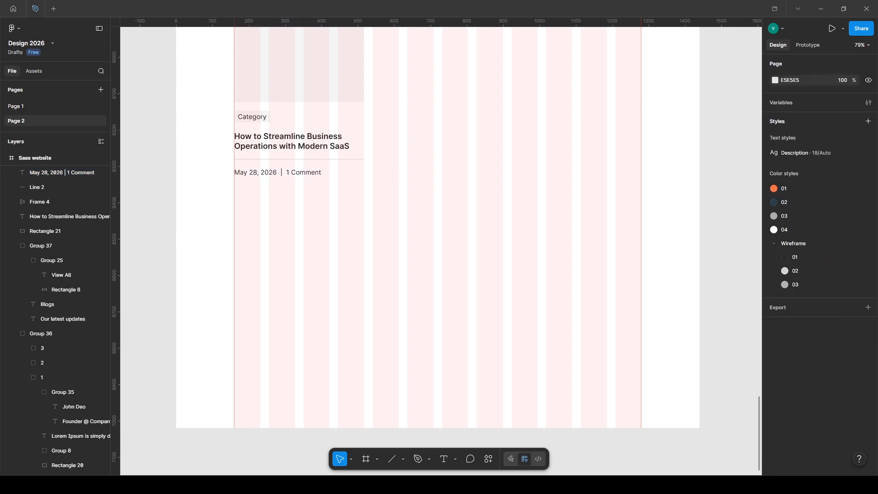
Group the blog card's elements and duplicate the group into the second position at X 541 and the third position beside it.
{"action": "scroll", "coordinate": [196, 145], "scroll_direction": "up", "scroll_amount": 3}
{"action": "left_click_drag", "start_coordinate": [217, 122], "coordinate": [349, 304]}
{"action": "key", "text": "ctrl+g"}
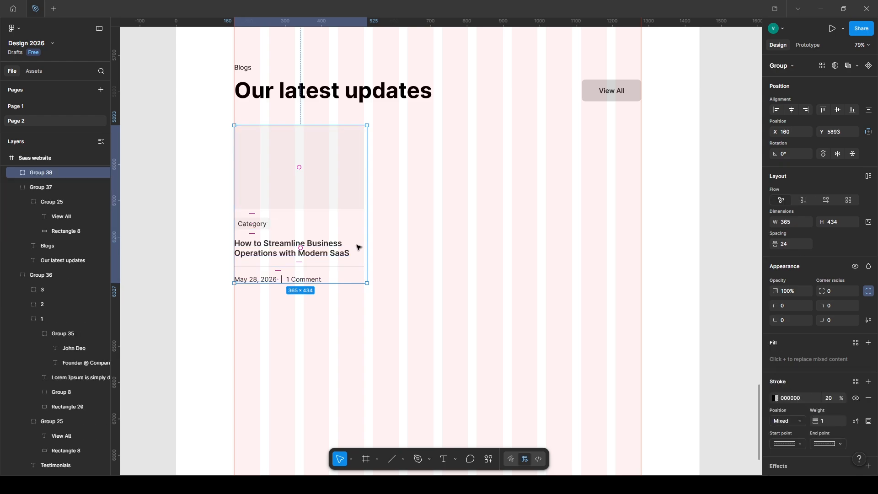
{"action": "left_click_drag", "start_coordinate": [292, 198], "coordinate": [429, 200]}
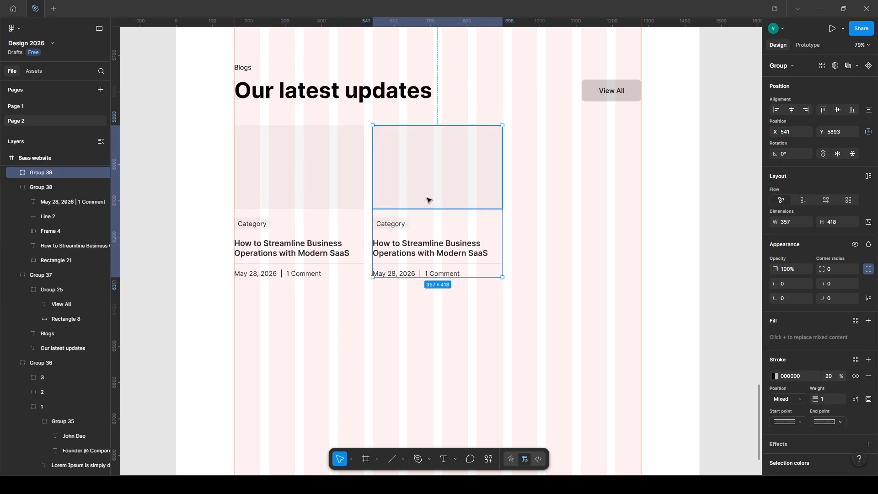
{"action": "key", "text": "ctrl+d"}
{"action": "left_click", "coordinate": [422, 336]}
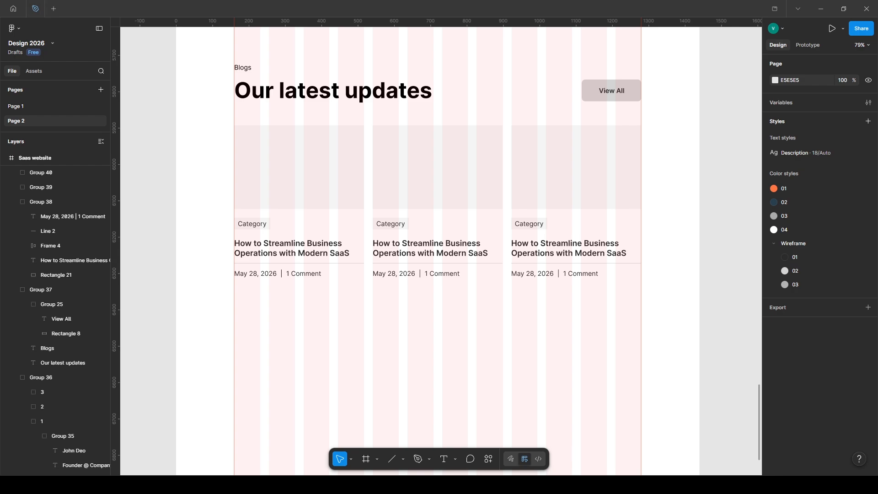
Retitle the second blog card "Automation Strategies Every Growing Business." and the third "Data-Driven Decision Making: A Guide for Business Leaders".
{"action": "double_click", "coordinate": [430, 248]}
{"action": "type", "text": "Automation Strategies Every Growing Business."}
{"action": "left_click", "coordinate": [462, 376]}
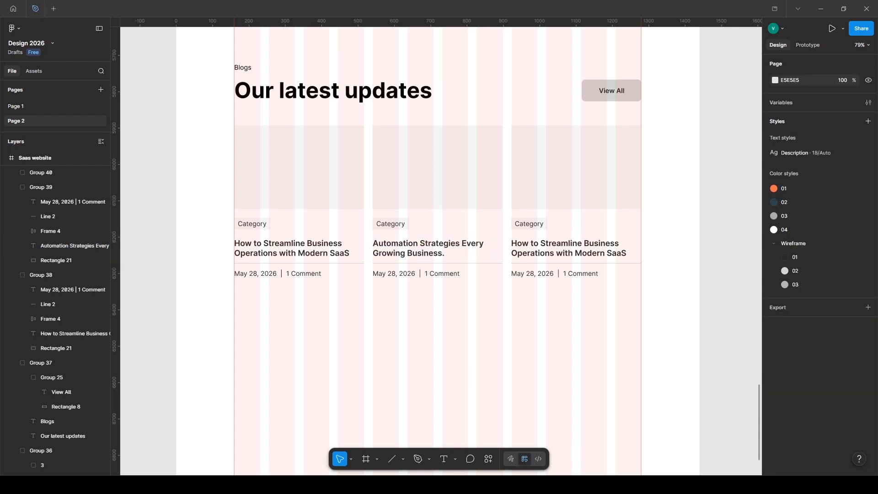
{"action": "double_click", "coordinate": [548, 247]}
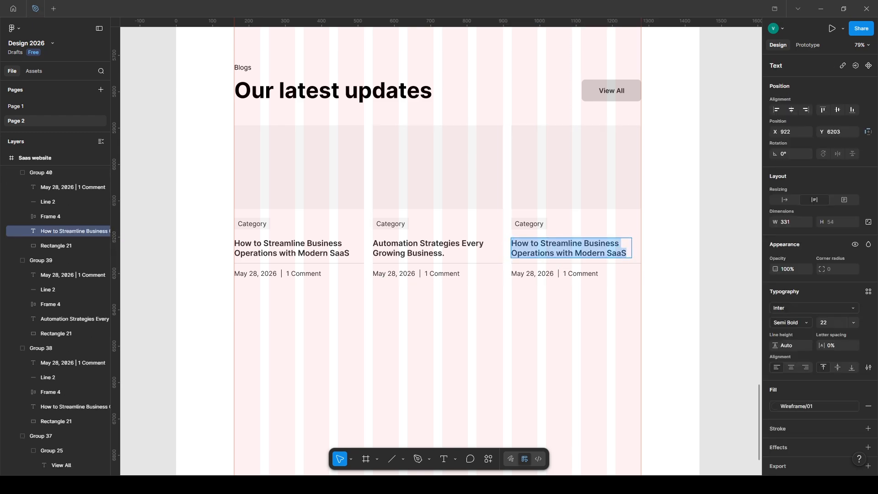
{"action": "type", "text": "Data-Driven Decision Making: A Guide for Business Leaders"}
{"action": "key", "text": "Escape"}
{"action": "key", "text": "Escape"}
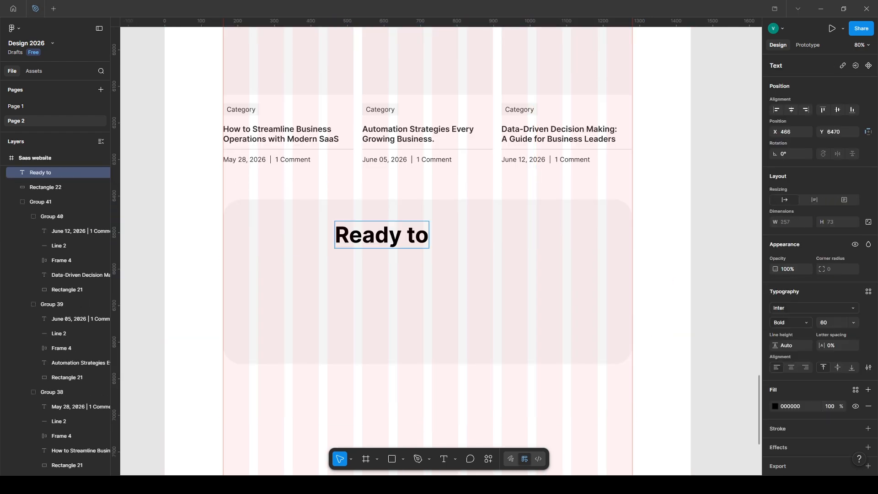
Complete the heading in the rounded rectangle so that it reads "Ready to get started?".
{"action": "type", "text": "get"}
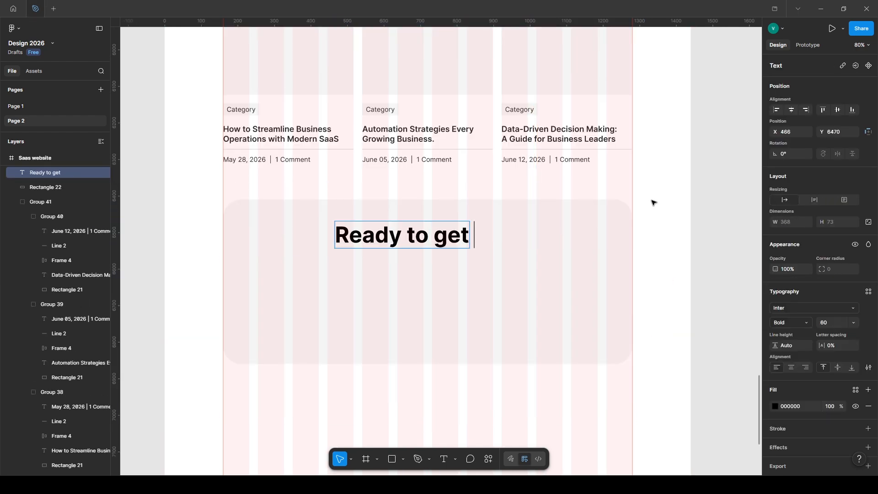
{"action": "type", "text": " stare"}
{"action": "key", "text": "BackSpace"}
{"action": "key", "text": "BackSpace"}
{"action": "key", "text": "BackSpace"}
{"action": "key", "text": "BackSpace"}
{"action": "type", "text": "tar"}
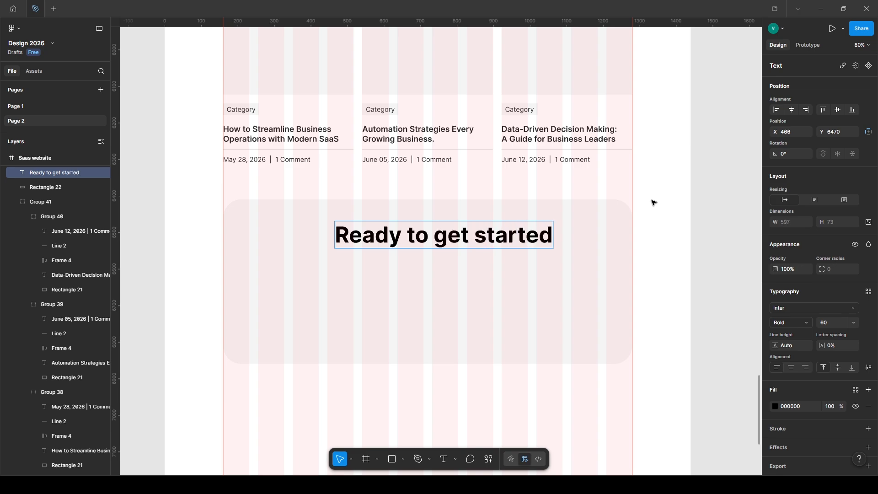
{"action": "key", "text": "Escape"}
Centre the "Ready to get started?" heading horizontally on the rounded rectangle.
{"action": "left_click", "coordinate": [613, 308], "text": "shift"}
{"action": "left_click", "coordinate": [791, 111]}
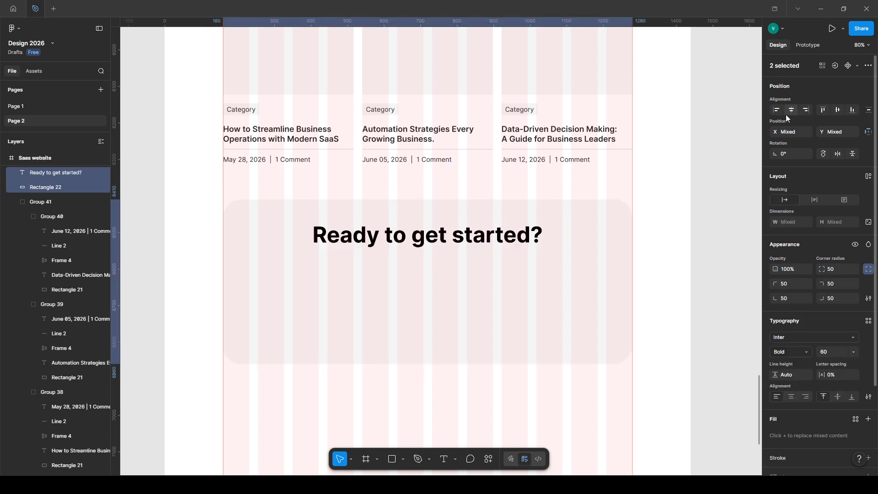
{"action": "key", "text": "Escape"}
Copy the second blog card's date and comment text below the heading and centre its text alignment at Y 6562.
{"action": "left_click", "coordinate": [388, 161]}
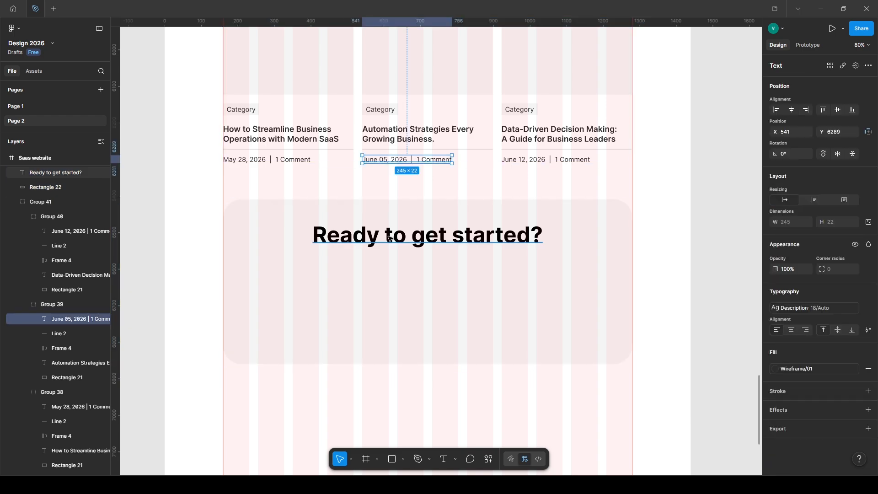
{"action": "key", "text": "ctrl+c"}
{"action": "key", "text": "ctrl+v"}
{"action": "left_click_drag", "start_coordinate": [388, 237], "coordinate": [377, 253]}
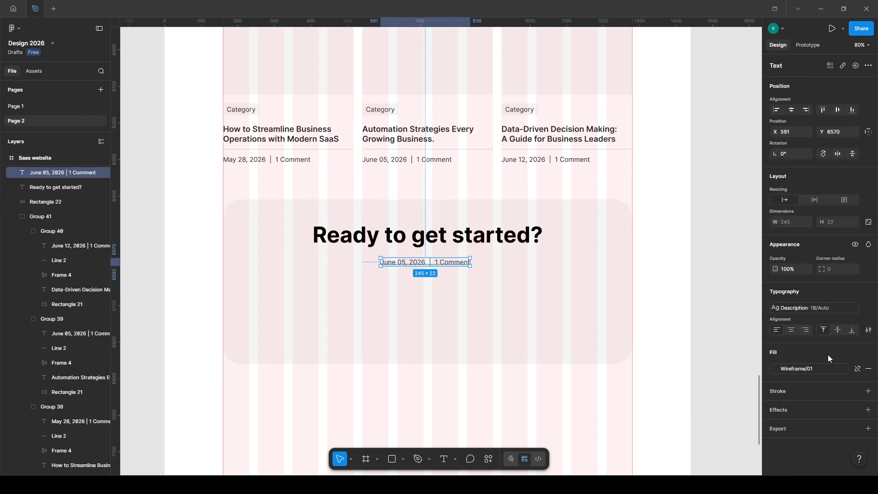
{"action": "key", "text": "shift+Up"}
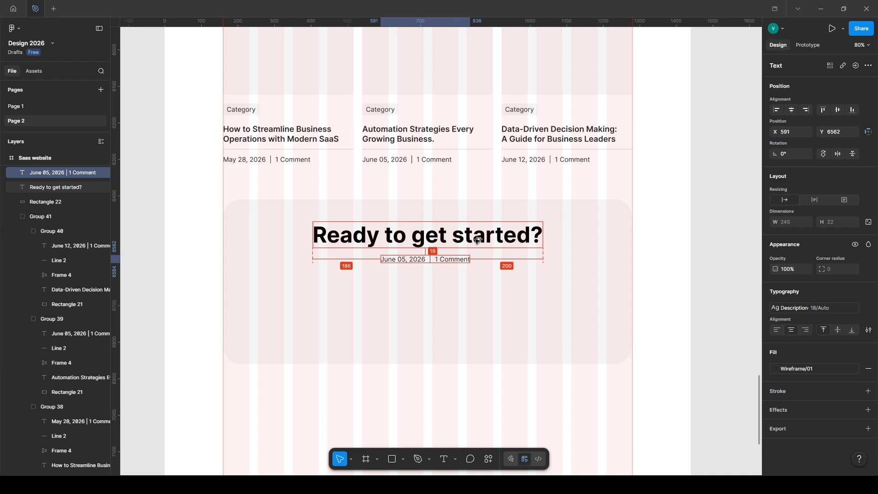
Replace the copied text with "Get your first box of Clear Contact lenses for just $1" and centre it under the heading.
{"action": "key", "text": "Return"}
{"action": "key", "text": "ctrl+v"}
{"action": "key", "text": "BackSpace"}
{"action": "key", "text": "BackSpace"}
{"action": "type", "text": "₹"}
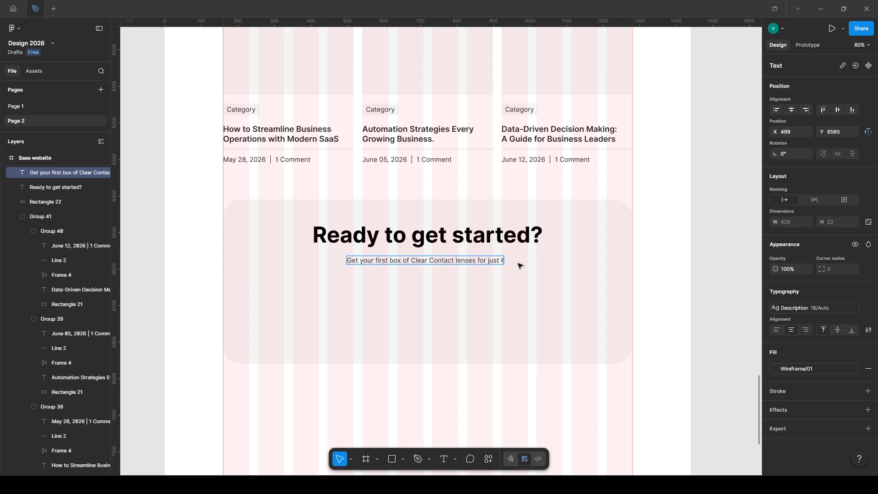
{"action": "key", "text": "BackSpace"}
{"action": "type", "text": "$"}
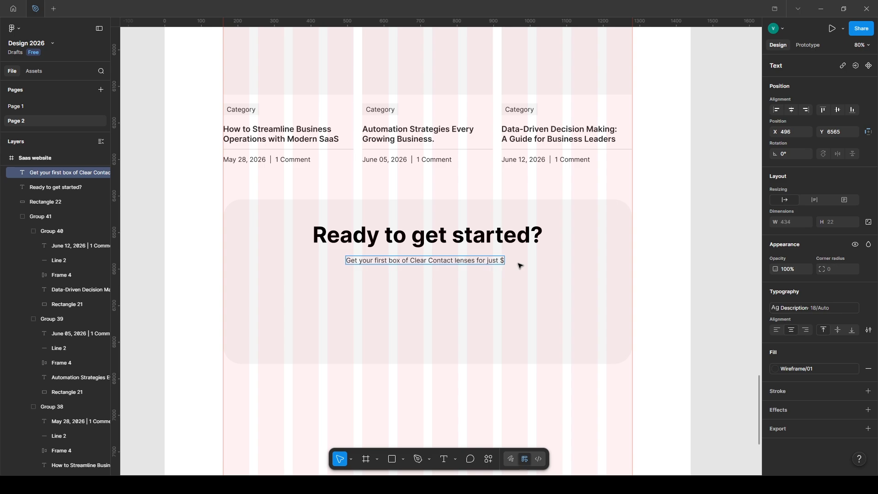
{"action": "type", "text": "1"}
{"action": "key", "text": "Escape"}
{"action": "left_click", "coordinate": [505, 242], "text": "shift"}
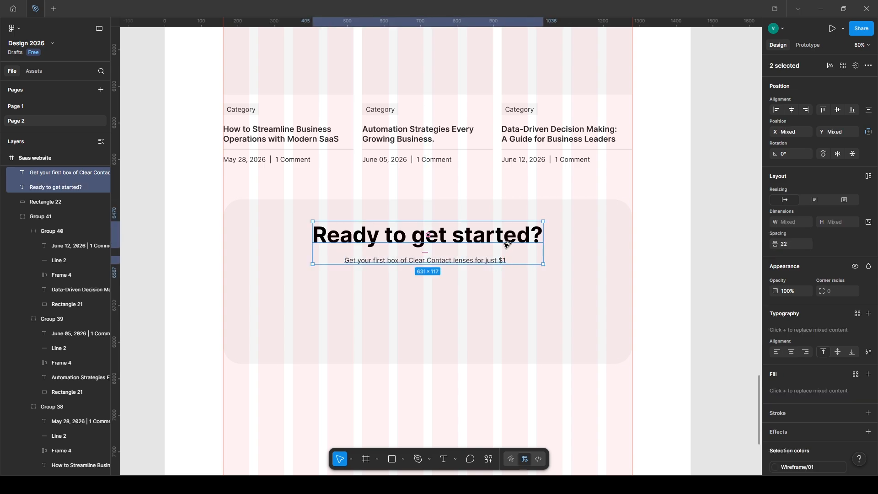
Copy the hero's email form and checkmark row into the rounded rectangle, below the subtitle.
{"action": "scroll", "coordinate": [506, 245], "scroll_direction": "up", "scroll_amount": 20}
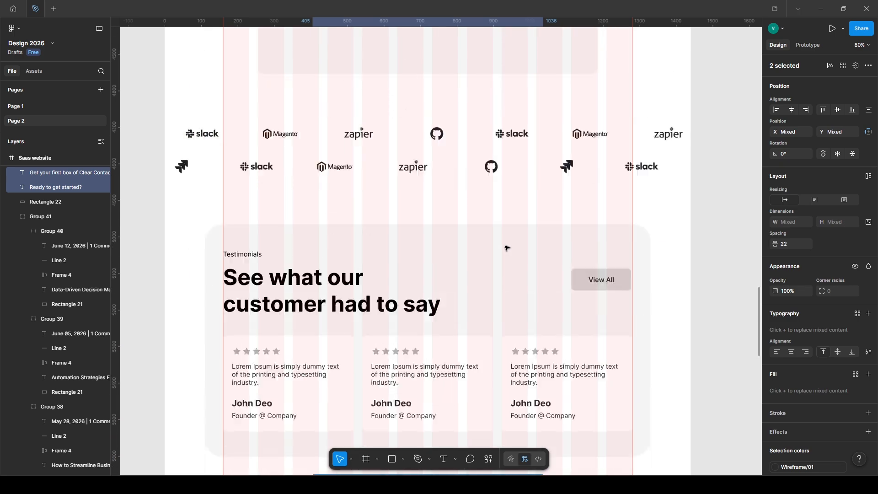
{"action": "scroll", "coordinate": [506, 254], "scroll_direction": "up", "scroll_amount": 11}
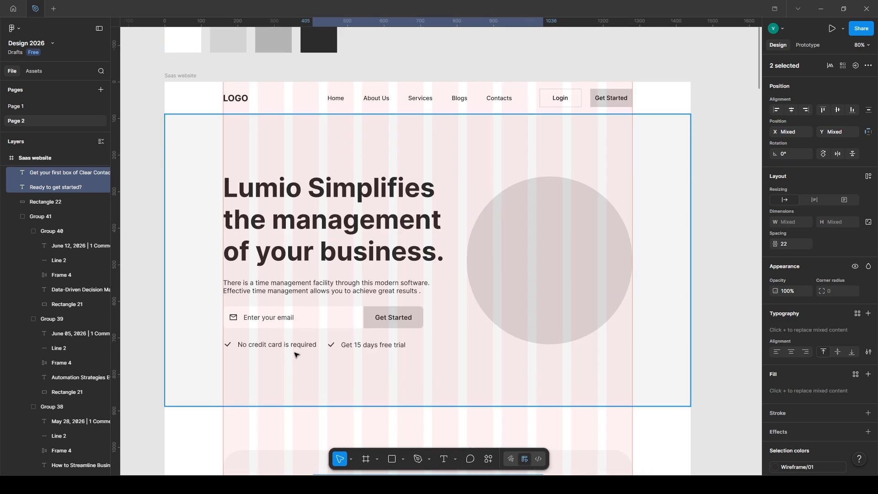
{"action": "left_click", "coordinate": [270, 317]}
{"action": "left_click", "coordinate": [264, 345], "text": "shift"}
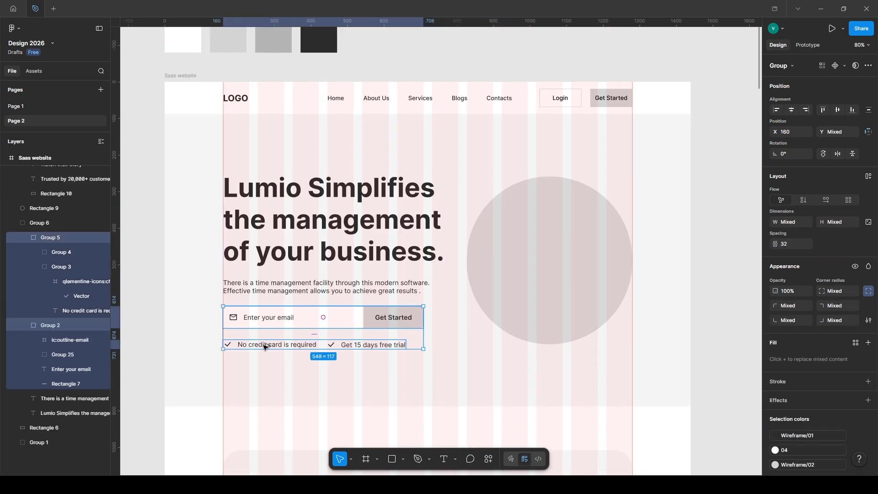
{"action": "key", "text": "alt"}
{"action": "scroll", "coordinate": [433, 253], "scroll_direction": "up", "scroll_amount": 1}
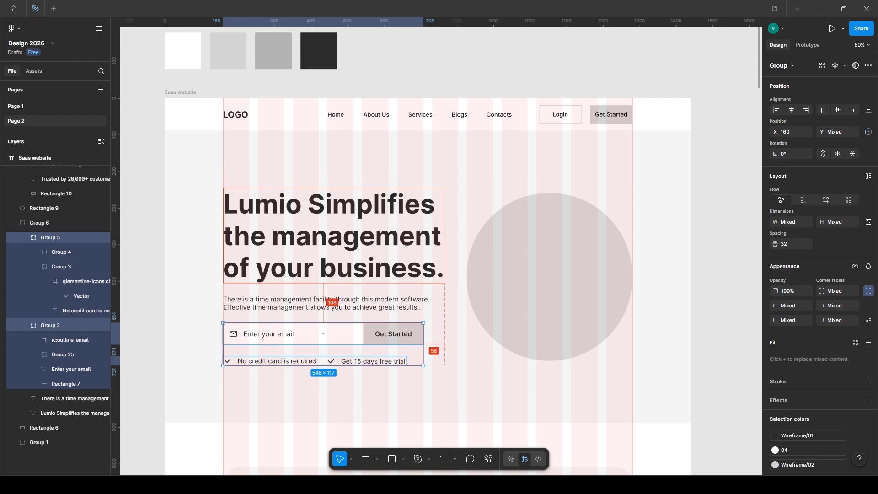
{"action": "scroll", "coordinate": [396, 251], "scroll_direction": "down", "scroll_amount": 20}
{"action": "scroll", "coordinate": [396, 253], "scroll_direction": "down", "scroll_amount": 20}
{"action": "left_click", "coordinate": [393, 254]}
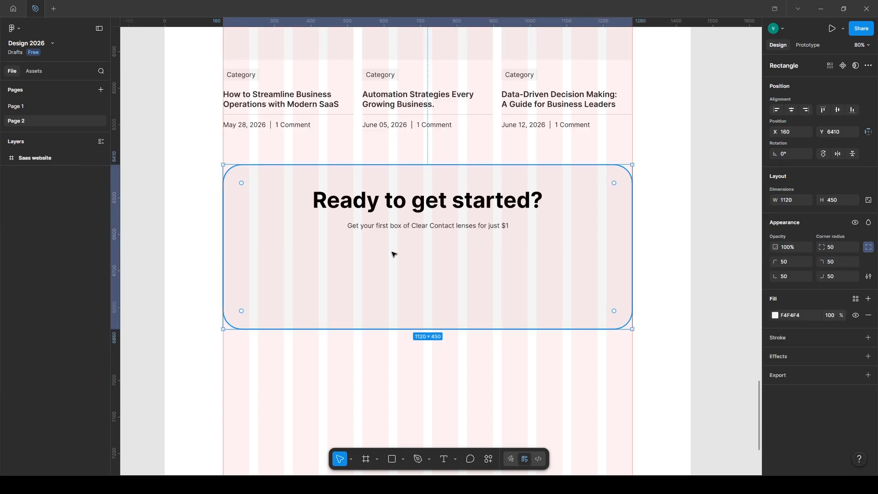
{"action": "key", "text": "ctrl+v"}
{"action": "left_click_drag", "start_coordinate": [406, 237], "coordinate": [423, 232]}
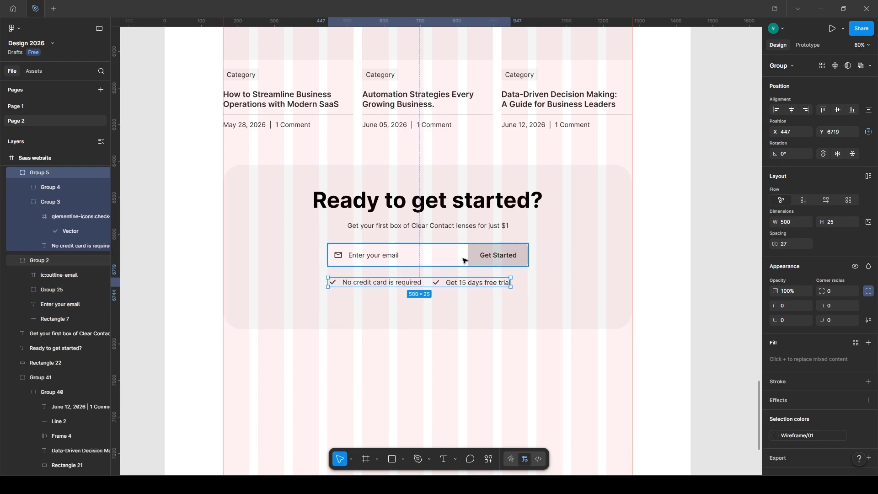
Align the heading, subtitle, email form and checkmark row to a common horizontal centre and group them.
{"action": "left_click", "coordinate": [453, 226], "text": "shift"}
{"action": "left_click", "coordinate": [470, 203], "text": "shift"}
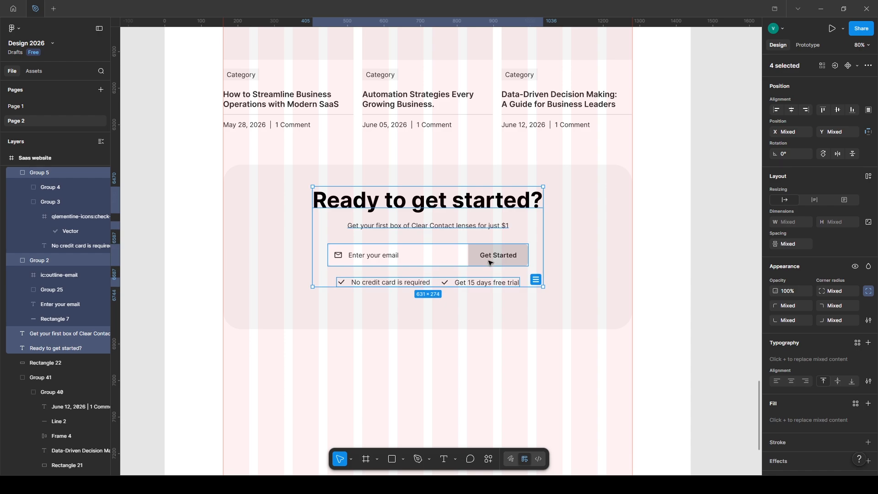
{"action": "key", "text": "ctrl+g"}
Centre the grouped heading and form content vertically in the rounded rectangle.
{"action": "left_click", "coordinate": [579, 260], "text": "shift"}
{"action": "key", "text": "alt+v"}
{"action": "left_click", "coordinate": [705, 264]}
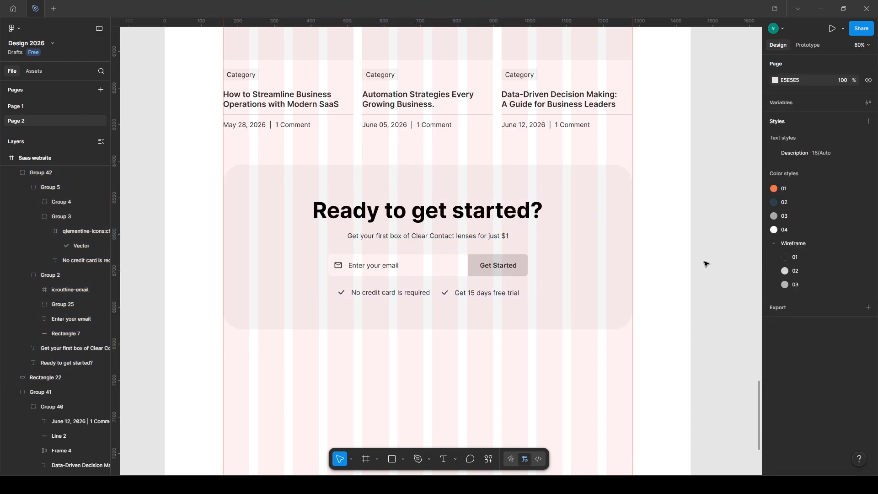
Draw a full-width rectangle about 1440 × 378 px below the call-to-action panel and fill it with the panel's F4F4F4.
{"action": "scroll", "coordinate": [697, 263], "scroll_direction": "down", "scroll_amount": 3}
{"action": "scroll", "coordinate": [423, 240], "scroll_direction": "up", "scroll_amount": 1}
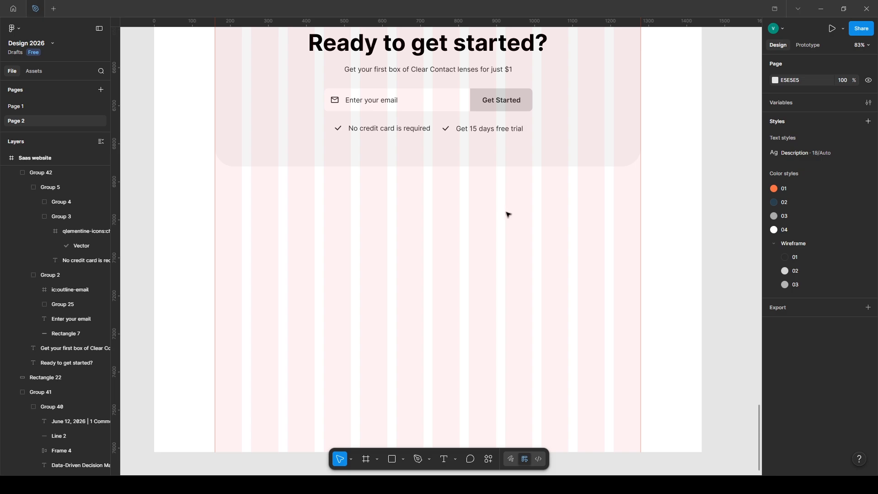
{"action": "key", "text": "r"}
{"action": "mouse_move", "coordinate": [155, 231]}
{"action": "left_mouse_down"}
{"action": "mouse_move", "coordinate": [694, 349]}
{"action": "mouse_move", "coordinate": [703, 375]}
{"action": "left_mouse_up"}
{"action": "key", "text": "i"}
{"action": "left_click", "coordinate": [539, 153]}
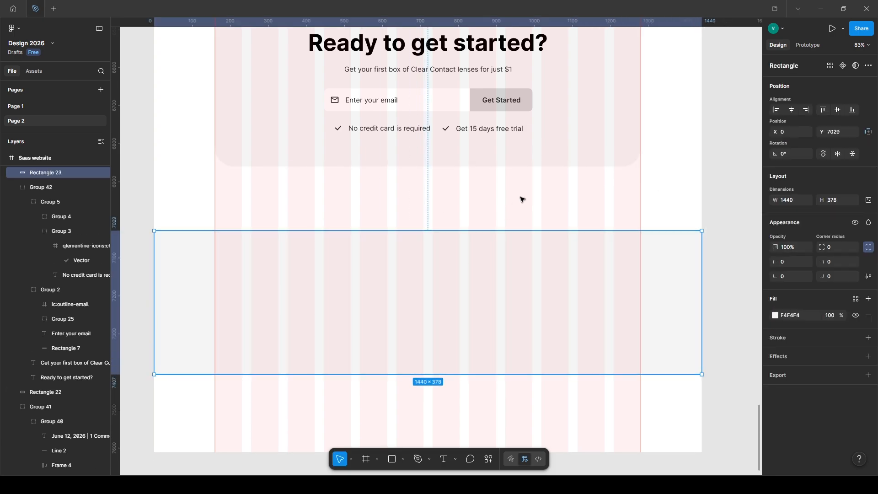
Set the full-width rectangle's height to 400 px and shorten the Saas website frame from its bottom edge.
{"action": "left_click", "coordinate": [841, 197]}
{"action": "type", "text": "400"}
{"action": "key", "text": "Return"}
{"action": "left_click", "coordinate": [558, 427]}
{"action": "left_click_drag", "start_coordinate": [561, 452], "coordinate": [556, 384]}
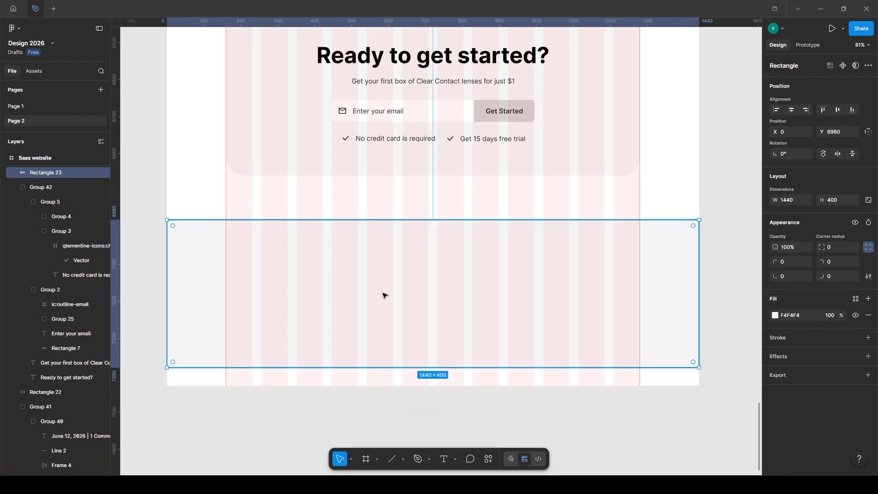
Paste the LOGO text into the bottom rectangle at the grid's left margin and scale it to about 121 × 51 px.
{"action": "key", "text": "ctrl+v"}
{"action": "left_click_drag", "start_coordinate": [432, 247], "coordinate": [271, 261]}
{"action": "key", "text": "k"}
{"action": "key", "text": "v"}
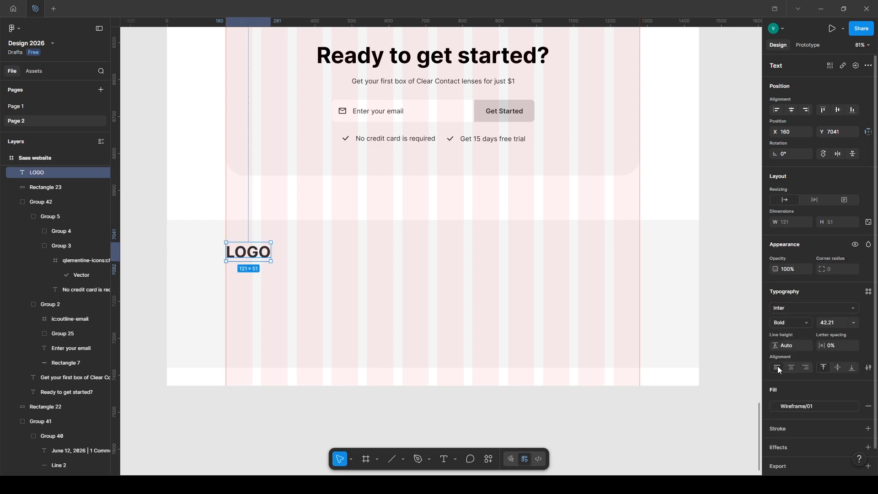
Paste the Lorem Ipsum description below LOGO at the left margin and narrow it to about 326 px so it wraps onto three lines.
{"action": "key", "text": "ctrl+v"}
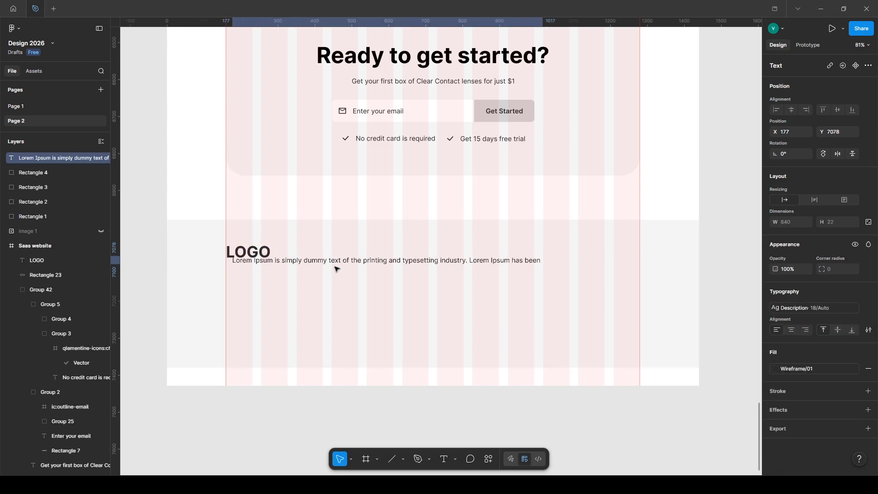
{"action": "left_click_drag", "start_coordinate": [321, 261], "coordinate": [314, 279]}
{"action": "left_click_drag", "start_coordinate": [536, 278], "coordinate": [356, 282]}
{"action": "key", "text": "alt"}
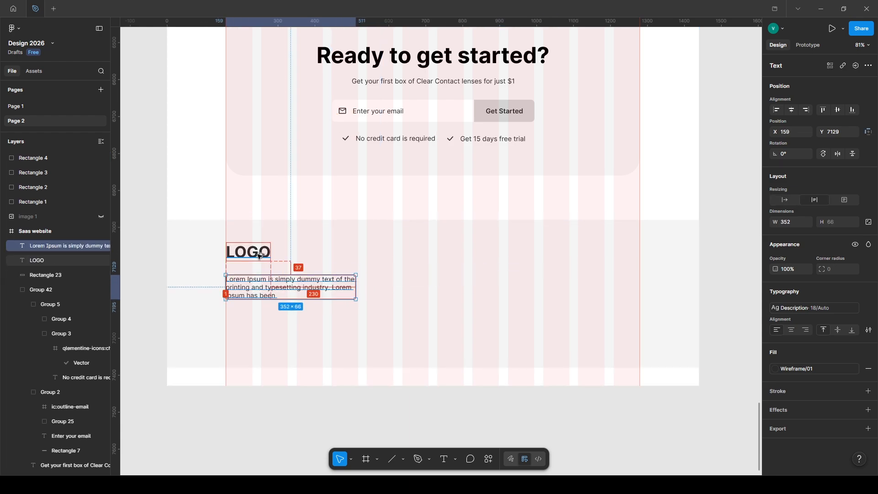
{"action": "key", "text": "shift+Up"}
{"action": "left_click", "coordinate": [437, 433]}
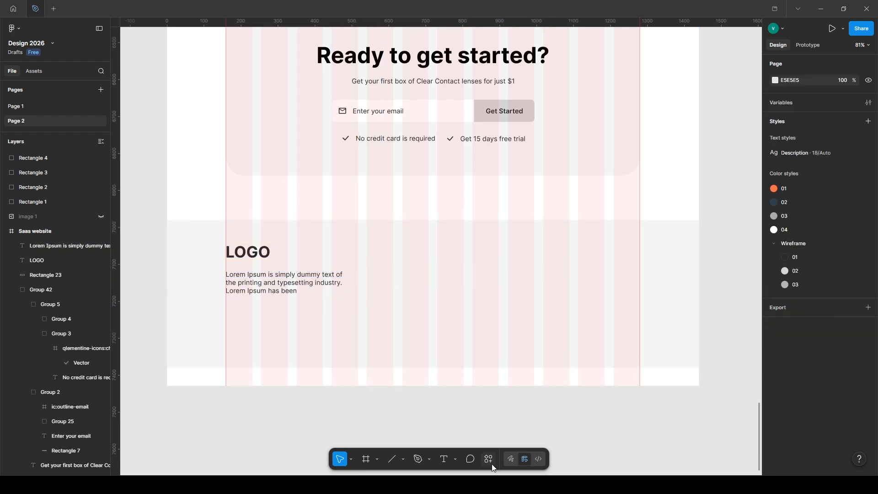
Run the Iconify plugin, search for "facebook" and place a round Facebook icon below the description.
{"action": "left_click", "coordinate": [488, 460]}
{"action": "left_click", "coordinate": [360, 338]}
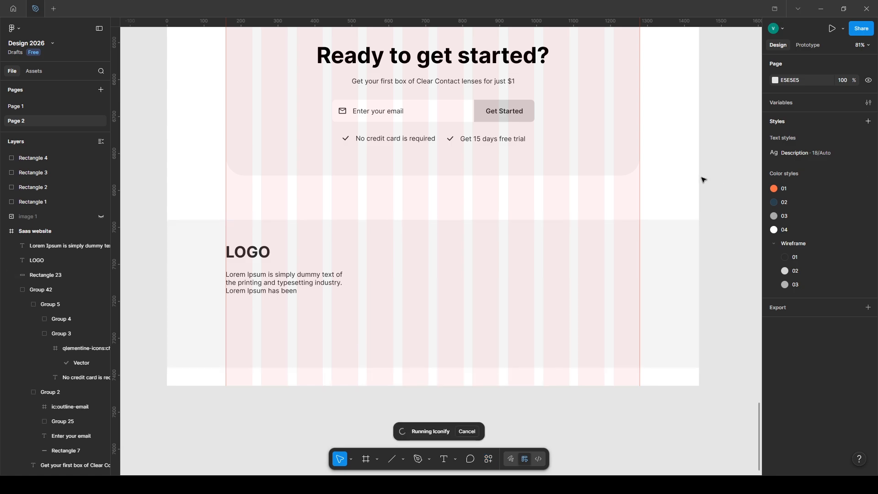
{"action": "left_click", "coordinate": [637, 190]}
{"action": "type", "text": "facebook"}
{"action": "key", "text": "Return"}
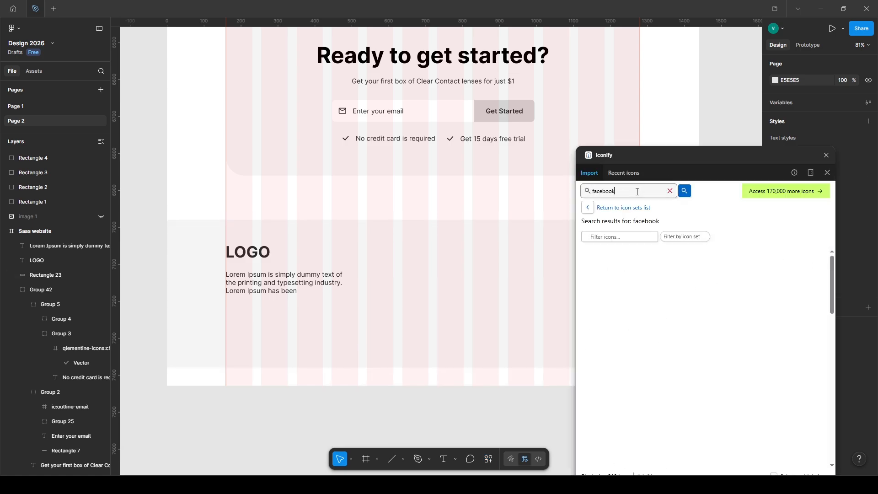
{"action": "left_click_drag", "start_coordinate": [685, 262], "coordinate": [242, 322]}
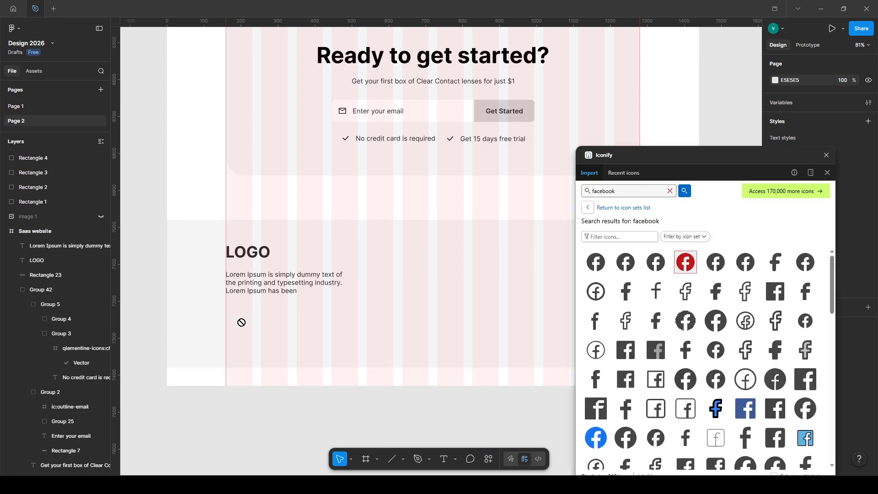
Search the icon library for "linkedin" and place a circular LinkedIn icon beside the Facebook icon.
{"action": "left_click", "coordinate": [628, 192]}
{"action": "type", "text": "linkedin"}
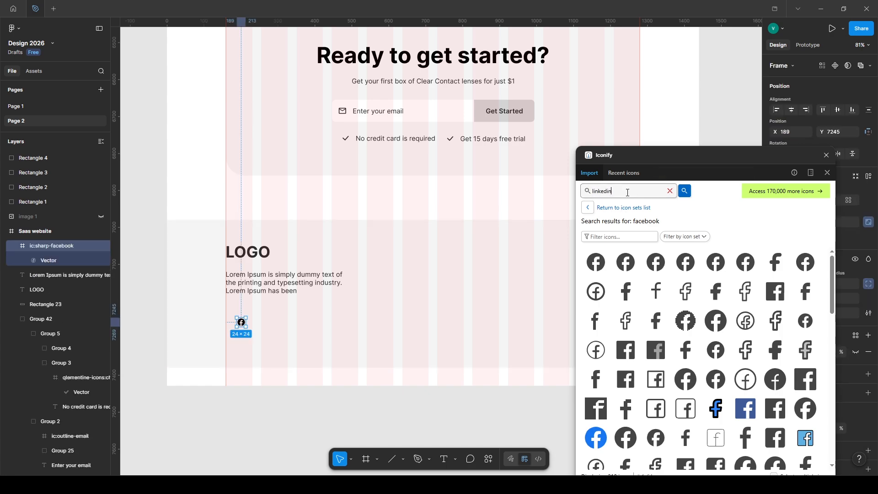
{"action": "key", "text": "Return"}
{"action": "scroll", "coordinate": [696, 446], "scroll_direction": "down", "scroll_amount": 5}
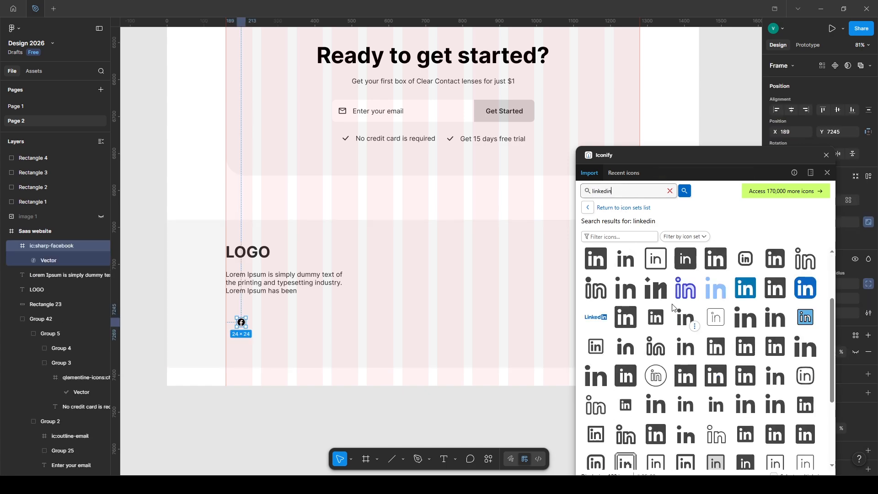
{"action": "left_click_drag", "start_coordinate": [686, 455], "coordinate": [264, 317]}
Search the icon library for "instagram" and place an Instagram icon beside the LinkedIn icon.
{"action": "left_click", "coordinate": [635, 193]}
{"action": "type", "text": "instagram"}
{"action": "key", "text": "Return"}
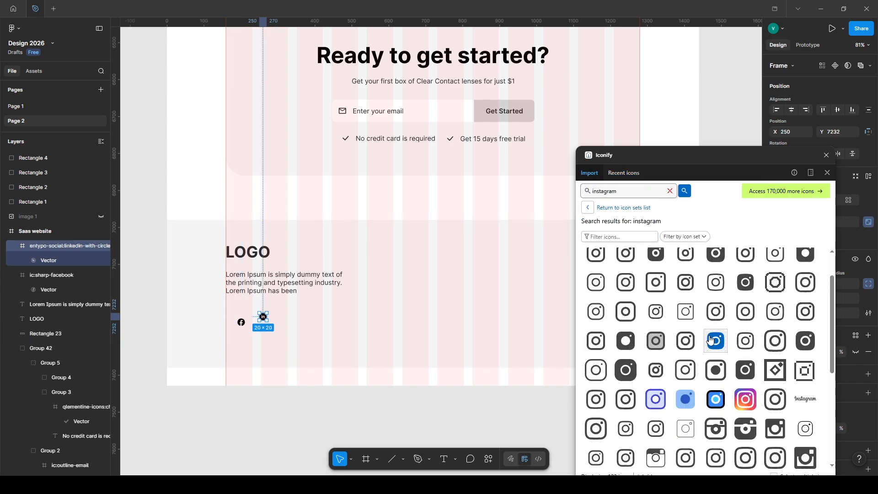
{"action": "scroll", "coordinate": [711, 335], "scroll_direction": "down", "scroll_amount": 3}
{"action": "scroll", "coordinate": [685, 341], "scroll_direction": "up", "scroll_amount": 5}
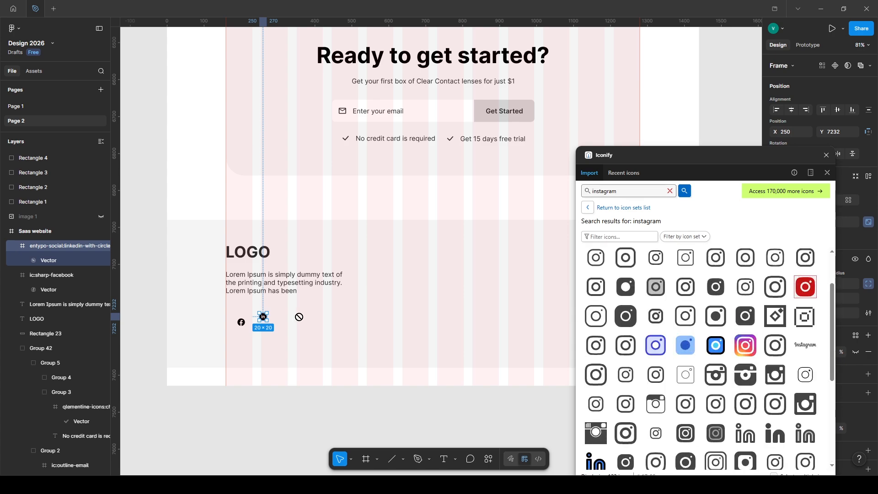
{"action": "left_click_drag", "start_coordinate": [300, 317], "coordinate": [299, 316]}
Search the icon library for "pinterest", place a round Pinterest icon beside the Instagram icon and close the plugin.
{"action": "double_click", "coordinate": [634, 190]}
{"action": "type", "text": "pinterest"}
{"action": "key", "text": "Return"}
{"action": "left_click", "coordinate": [625, 262]}
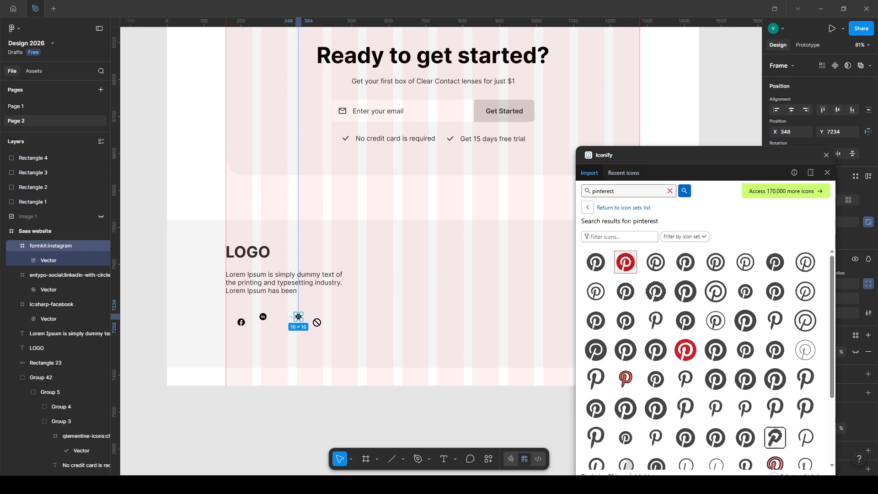
{"action": "left_click_drag", "start_coordinate": [668, 159], "coordinate": [627, 463]}
{"action": "left_click", "coordinate": [781, 462]}
Enlarge the Pinterest icon's shape to about 28 × 31 px to match the other social icons between the horizontal guides.
{"action": "scroll", "coordinate": [240, 326], "scroll_direction": "up", "scroll_amount": 5}
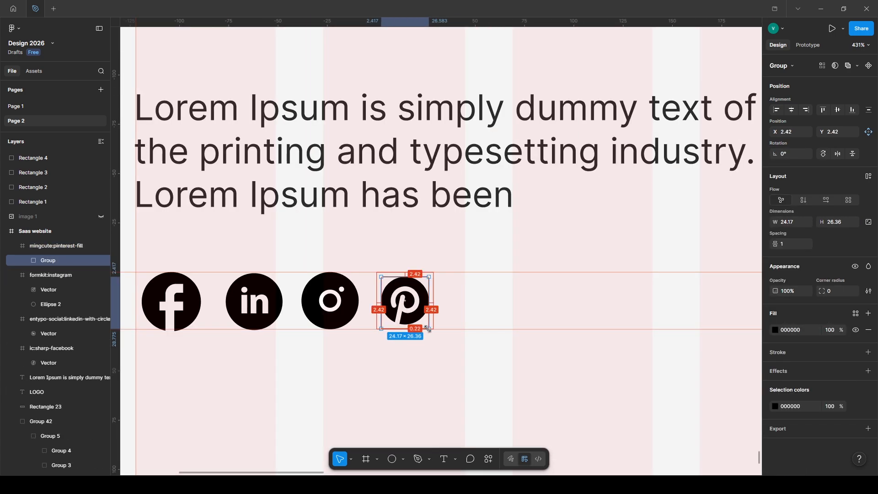
{"action": "left_click_drag", "start_coordinate": [428, 314], "coordinate": [430, 314]}
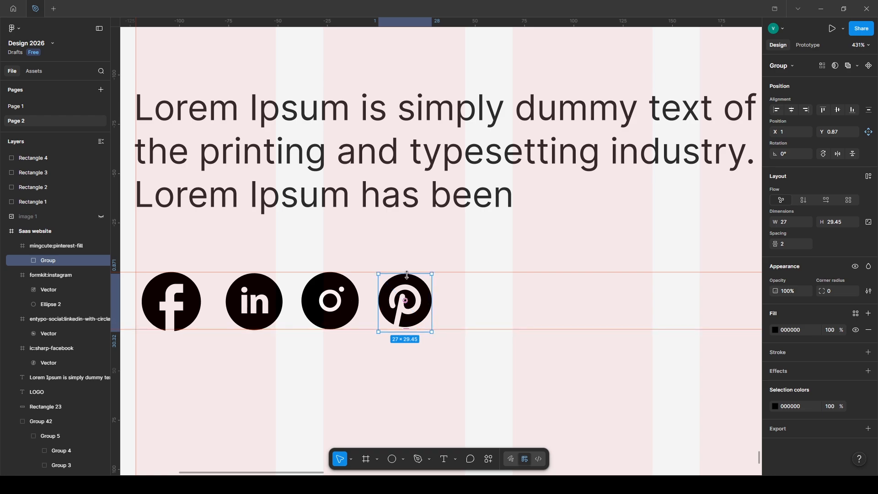
{"action": "left_click_drag", "start_coordinate": [403, 271], "coordinate": [402, 270]}
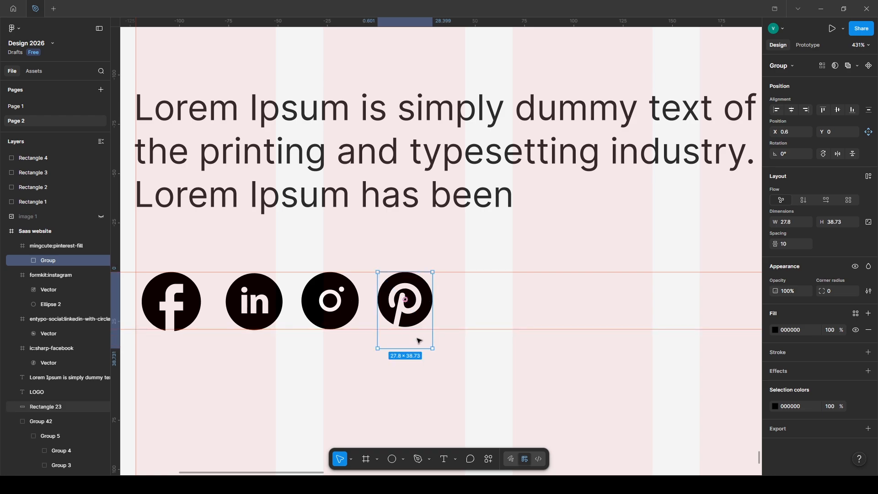
{"action": "left_click_drag", "start_coordinate": [416, 333], "coordinate": [416, 336]}
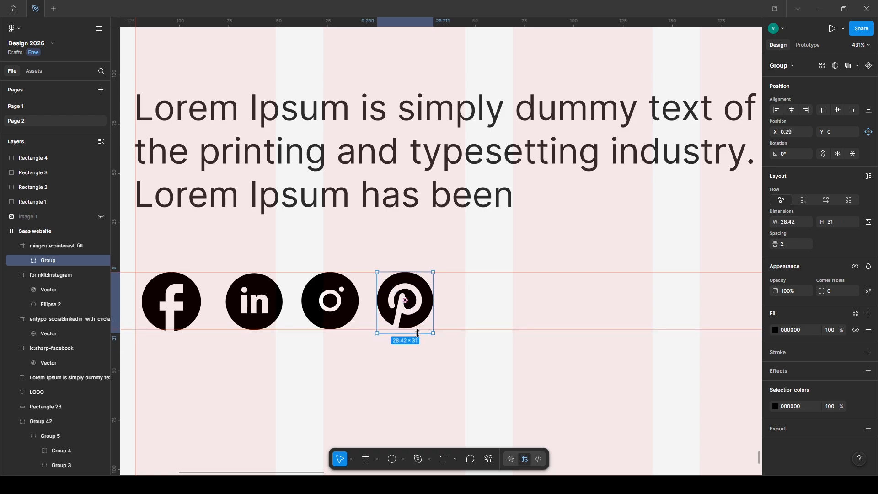
{"action": "scroll", "coordinate": [297, 269], "scroll_direction": "down", "scroll_amount": 5}
Group the social icons and move the horizontal guides away from the icon row.
{"action": "left_click", "coordinate": [324, 346]}
{"action": "left_click_drag", "start_coordinate": [325, 347], "coordinate": [287, 394]}
{"action": "left_click_drag", "start_coordinate": [324, 327], "coordinate": [324, 493]}
{"action": "left_click_drag", "start_coordinate": [327, 317], "coordinate": [328, 472]}
{"action": "left_click", "coordinate": [320, 428]}
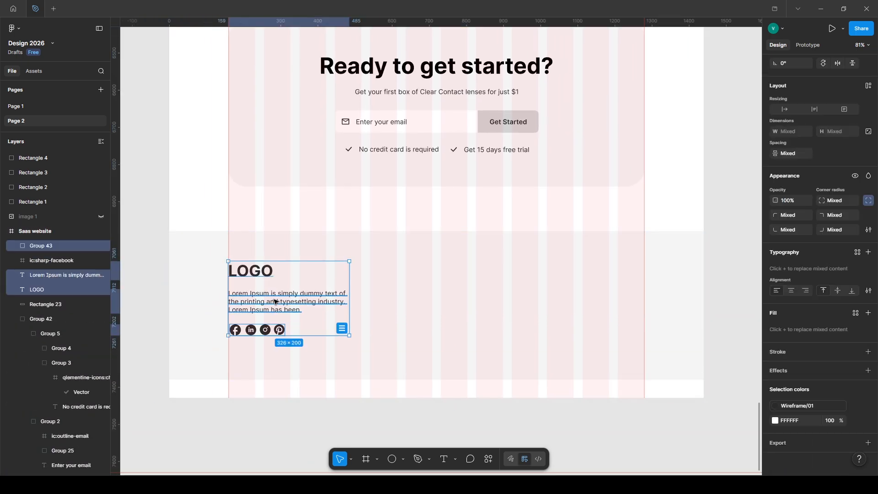
Duplicate the description text to the right of LOGO at X 542, Y 7061 and change the copy to "Resources" at size 22.
{"action": "left_click", "coordinate": [260, 302]}
{"action": "left_click_drag", "start_coordinate": [259, 302], "coordinate": [401, 273]}
{"action": "double_click", "coordinate": [393, 275]}
{"action": "type", "text": "Res"}
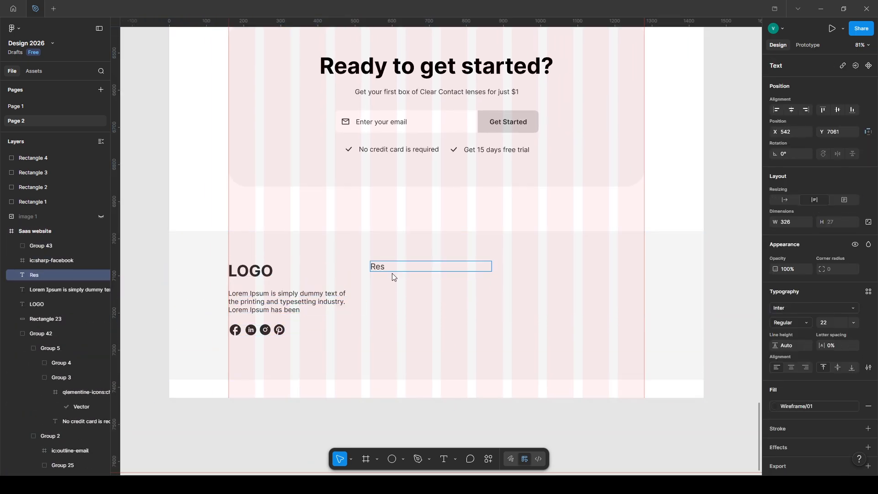
{"action": "type", "text": "ources"}
{"action": "key", "text": "Escape"}
Set the Resources heading to auto width and its font weight to Semi Bold.
{"action": "left_click", "coordinate": [785, 200]}
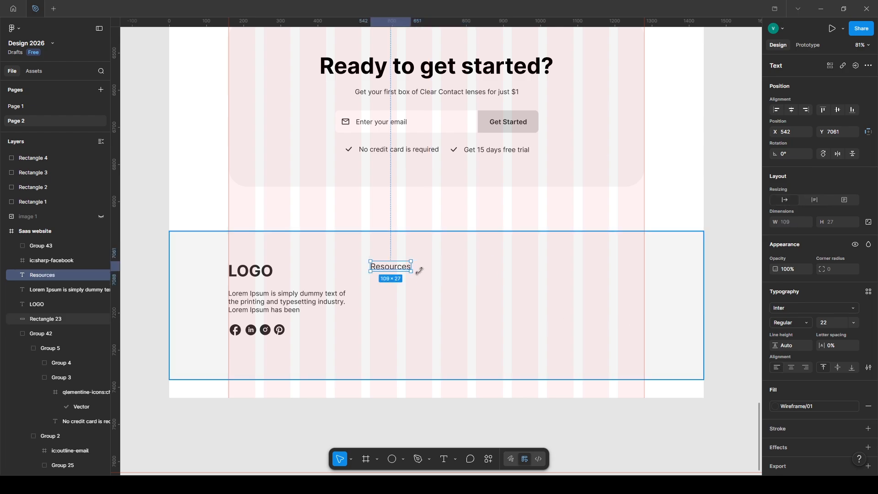
{"action": "left_click", "coordinate": [790, 323]}
{"action": "left_click", "coordinate": [790, 341]}
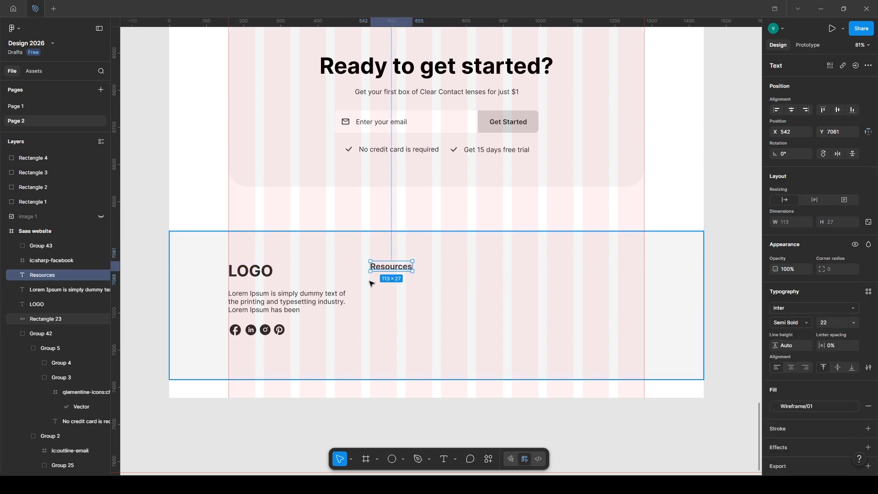
Duplicate the Resources heading just below itself, apply the Description text style and change the copy to "Our Agent".
{"action": "left_click_drag", "start_coordinate": [391, 266], "coordinate": [392, 285]}
{"action": "left_click", "coordinate": [869, 291]}
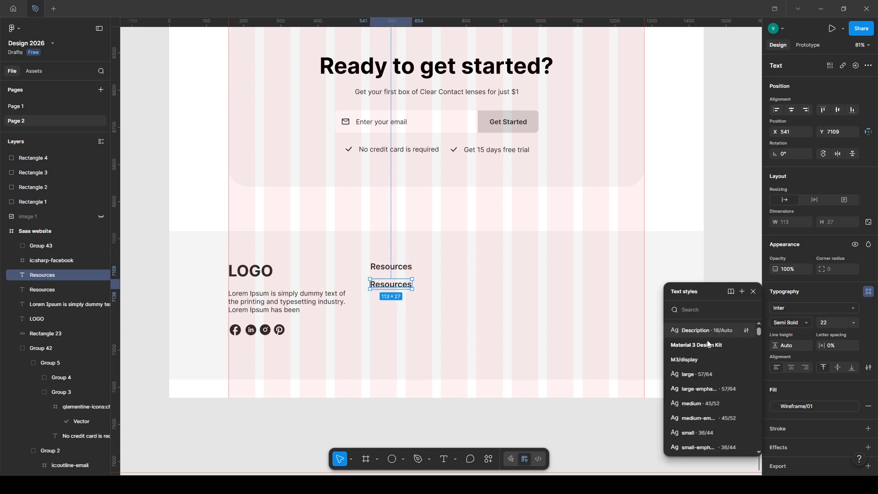
{"action": "left_click", "coordinate": [704, 330]}
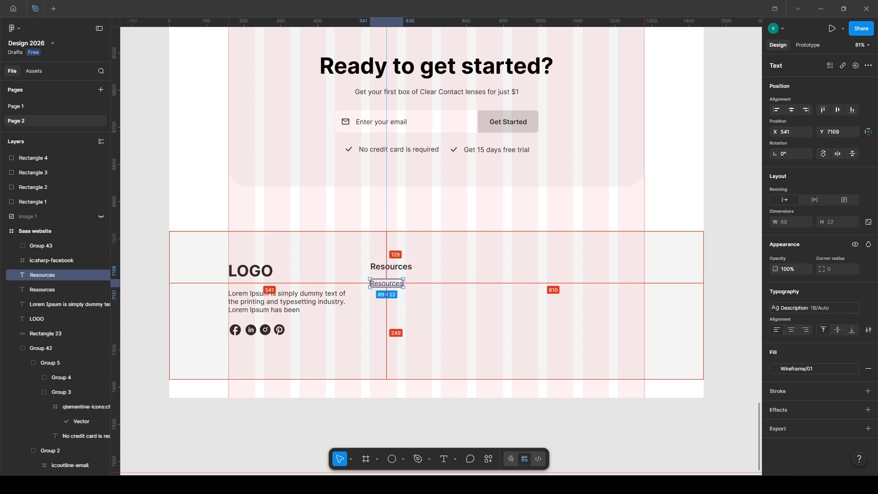
{"action": "double_click", "coordinate": [388, 284]}
{"action": "type", "text": "Our Agent"}
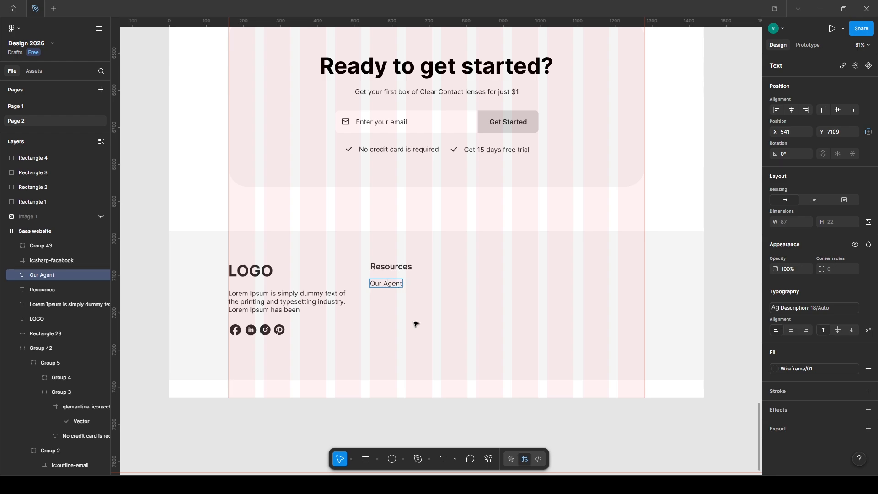
{"action": "key", "text": "Escape"}
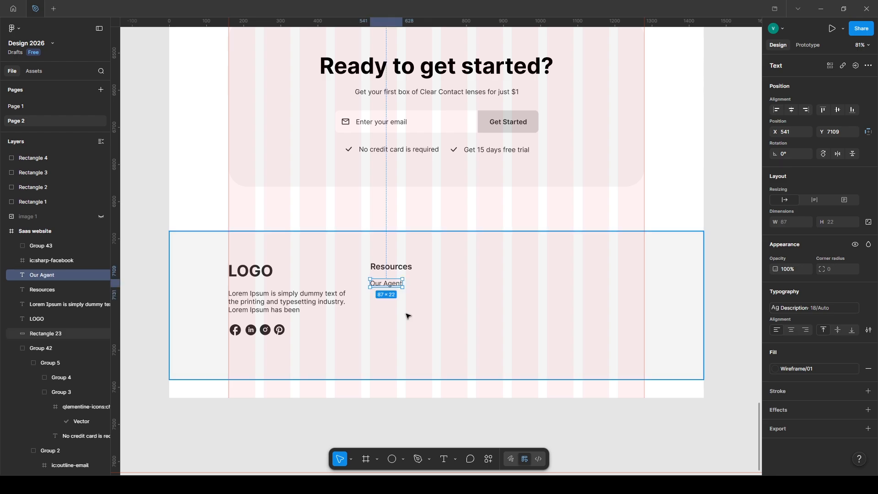
Duplicate the Our Agent link below itself with 16 px spacing and change the copy to "Member Stories".
{"action": "left_click_drag", "start_coordinate": [391, 284], "coordinate": [389, 297], "text": "alt"}
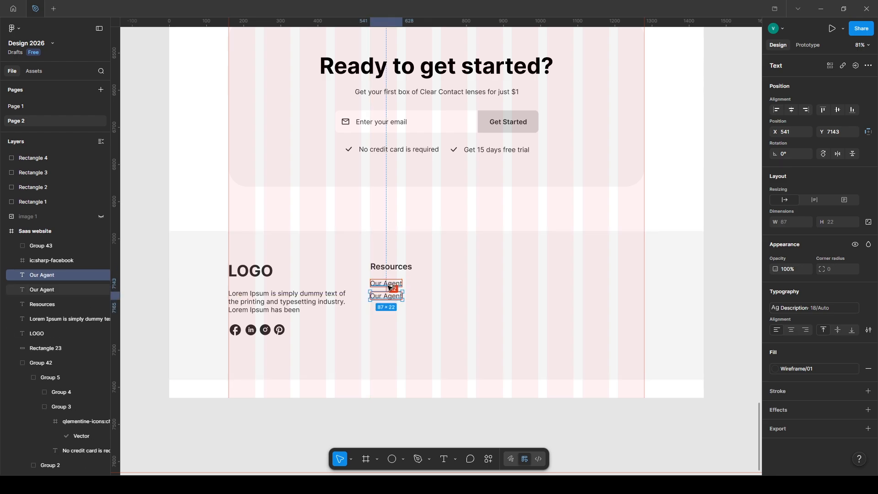
{"action": "double_click", "coordinate": [385, 298]}
{"action": "type", "text": "Mem"}
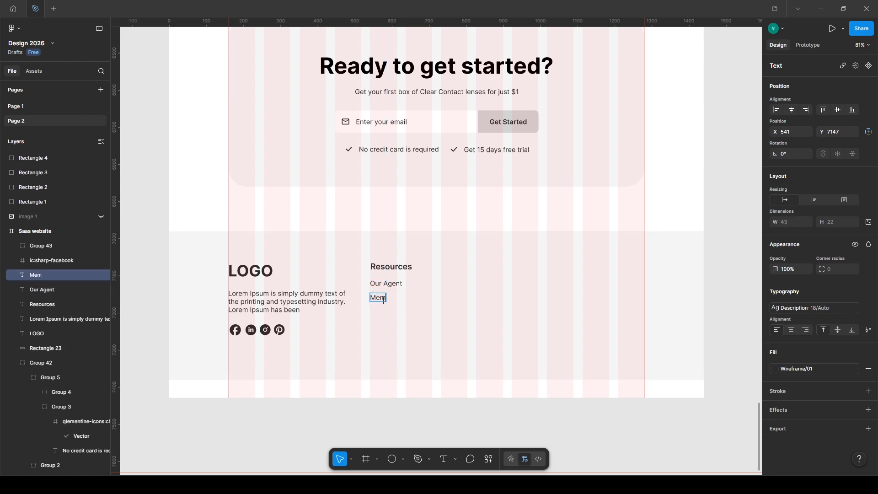
{"action": "key", "text": "Escape"}
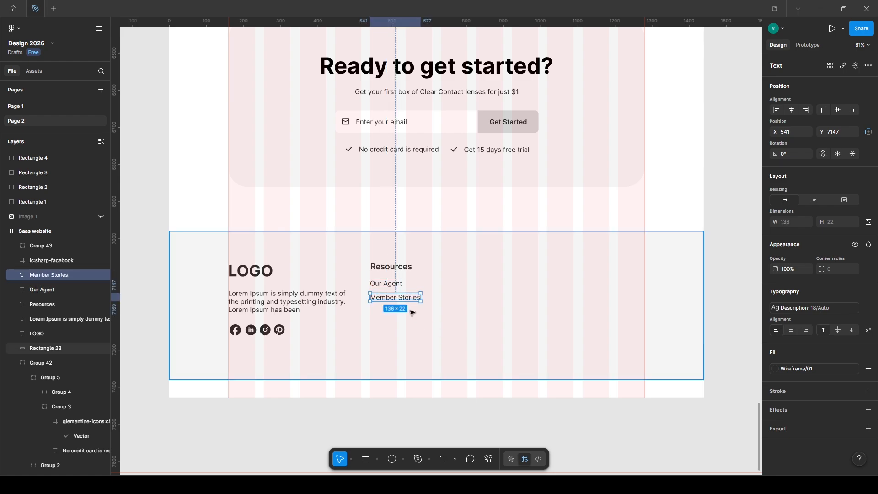
Duplicate the Member Stories link, place the copy 16 px below it and change its text to "Video".
{"action": "key", "text": "ctrl+d"}
{"action": "key", "text": "shift+Down"}
{"action": "key", "text": "shift+Down"}
{"action": "key", "text": "shift+Down"}
{"action": "key", "text": "shift+Down"}
{"action": "key", "text": "alt"}
{"action": "key", "text": "Up"}
{"action": "key", "text": "Up"}
{"action": "key", "text": "alt"}
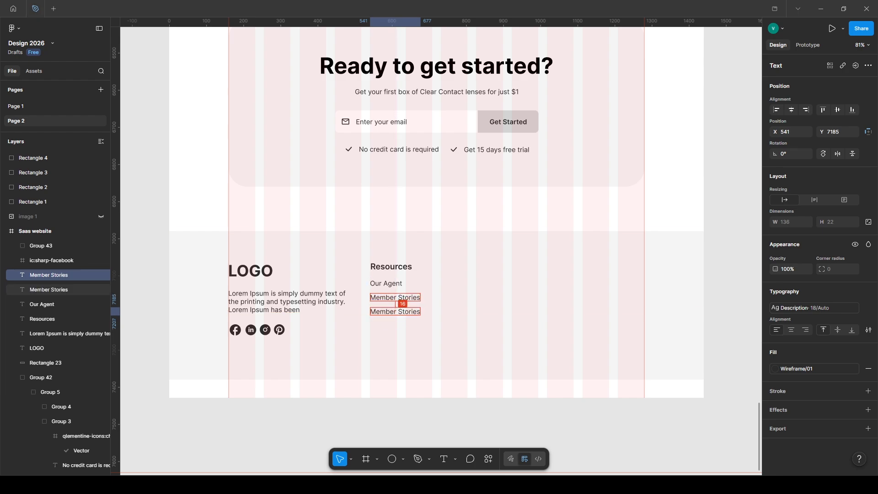
{"action": "double_click", "coordinate": [379, 312]}
{"action": "type", "text": "Vo"}
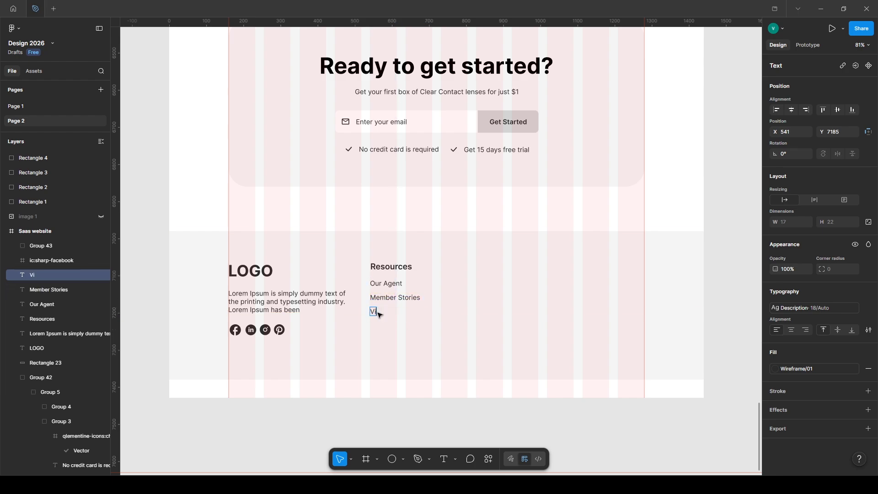
{"action": "key", "text": "Escape"}
Duplicate the Video link, place the copy 16 px below it and change its text to "Free Trial".
{"action": "key", "text": "ctrl+d"}
{"action": "key", "text": "shift+Down"}
{"action": "key", "text": "shift+Down"}
{"action": "key", "text": "shift+Down"}
{"action": "key", "text": "shift+Down"}
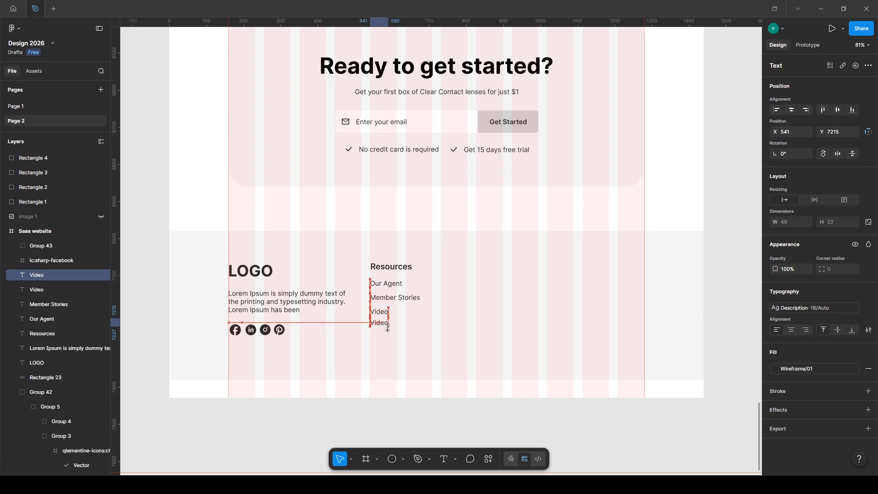
{"action": "key", "text": "Up"}
{"action": "key", "text": "Up"}
{"action": "double_click", "coordinate": [378, 325]}
{"action": "type", "text": "Free Tr"}
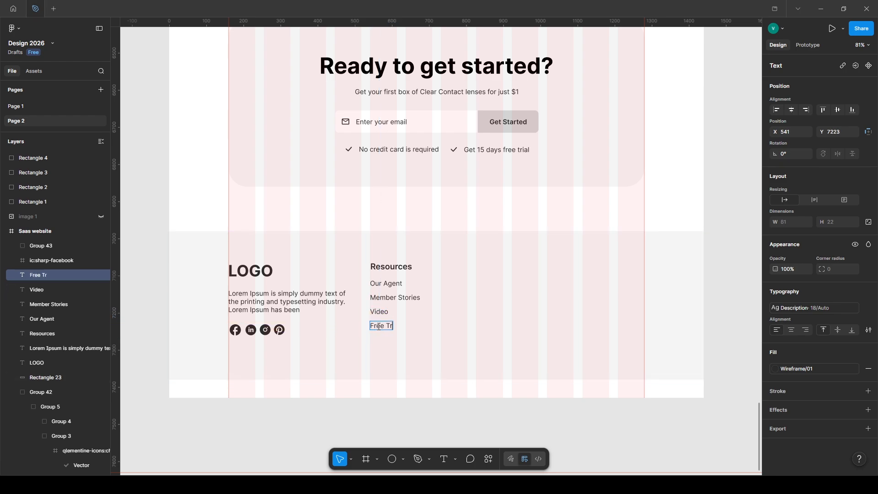
{"action": "key", "text": "Escape"}
Move the four links to 20 px below the Resources heading and left-align the heading with them at X 541.
{"action": "left_click", "coordinate": [387, 312], "text": "shift"}
{"action": "left_click", "coordinate": [390, 298], "text": "shift"}
{"action": "left_click", "coordinate": [389, 283], "text": "shift"}
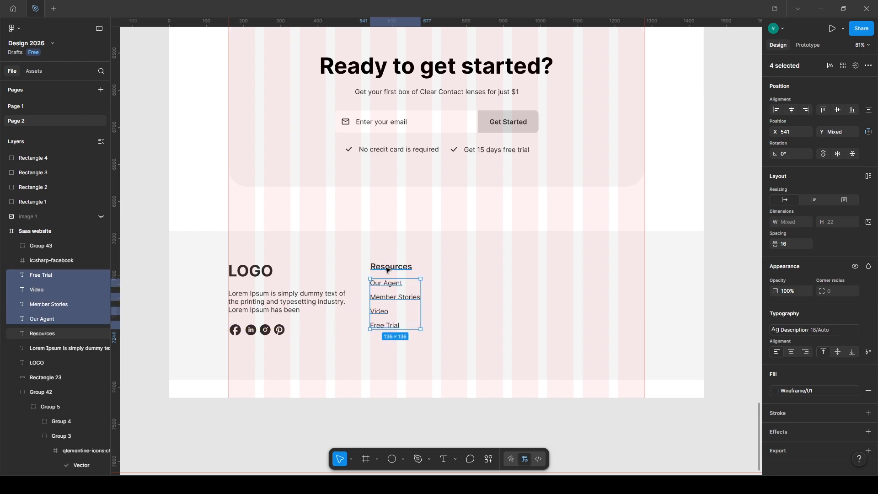
{"action": "left_click", "coordinate": [387, 270], "text": "shift"}
{"action": "left_click", "coordinate": [387, 267]}
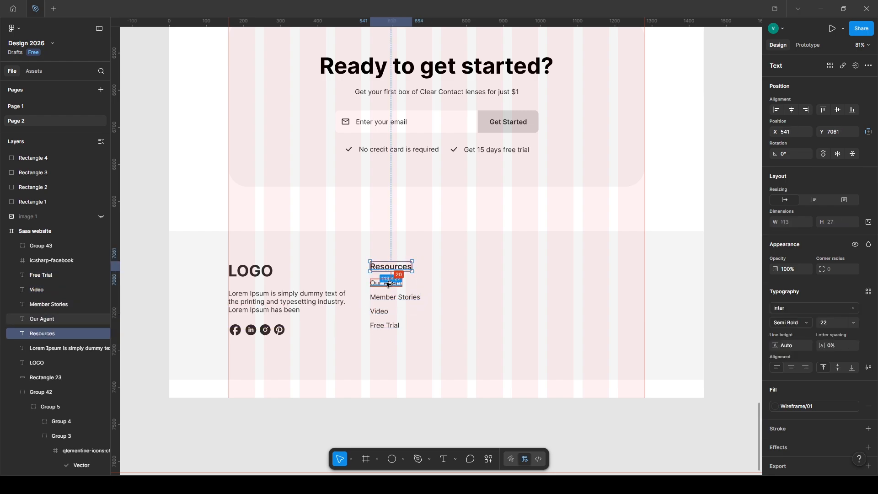
Group the four links and move the group down to 24 px below the Resources heading.
{"action": "left_click", "coordinate": [387, 285]}
{"action": "left_click", "coordinate": [390, 297], "text": "shift"}
{"action": "left_click", "coordinate": [380, 311], "text": "shift"}
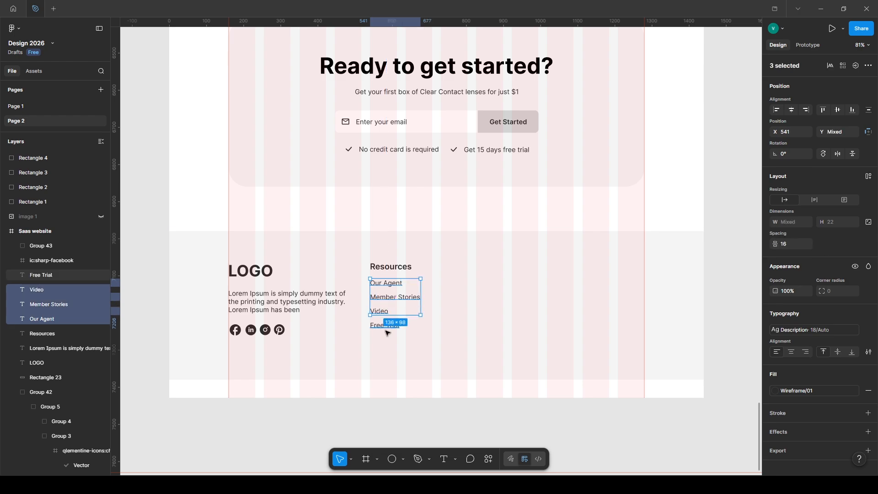
{"action": "left_click", "coordinate": [384, 326], "text": "shift"}
{"action": "key", "text": "ctrl+g"}
{"action": "key", "text": "Down"}
{"action": "key", "text": "Down"}
{"action": "key", "text": "Down"}
{"action": "key", "text": "Down"}
{"action": "key", "text": "Down"}
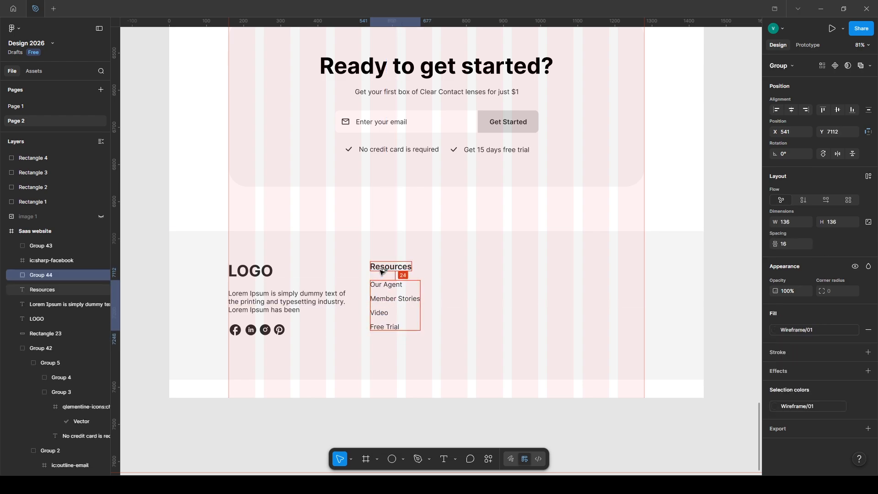
Group the Resources heading together with its four links in the footer.
{"action": "key", "text": "alt"}
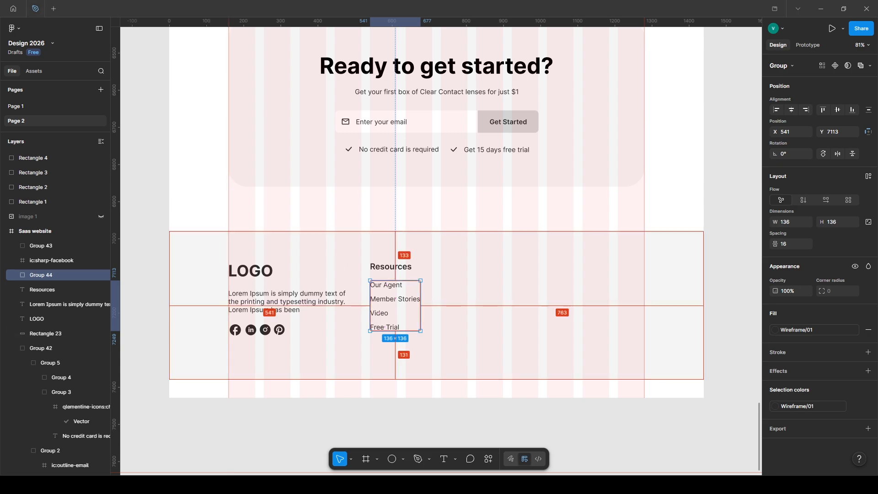
{"action": "left_click", "coordinate": [389, 268], "text": "shift"}
{"action": "key", "text": "ctrl+g"}
Duplicate the Resources column and move the copy 190 px to the right, to X 731.
{"action": "key", "text": "ctrl+d"}
{"action": "key", "text": "shift+Right"}
{"action": "key", "text": "shift+Right"}
{"action": "key", "text": "shift+Right"}
{"action": "key", "text": "shift+Right"}
{"action": "key", "text": "shift+Right"}
{"action": "key", "text": "shift+Right"}
{"action": "key", "text": "shift+Right"}
{"action": "key", "text": "shift+Right"}
{"action": "key", "text": "shift+Right"}
{"action": "key", "text": "shift+Right"}
{"action": "key", "text": "shift+Right"}
{"action": "key", "text": "shift+Right"}
{"action": "key", "text": "shift+Right"}
{"action": "key", "text": "shift+Right"}
{"action": "key", "text": "shift+Right"}
{"action": "key", "text": "shift+Right"}
{"action": "key", "text": "shift+Right"}
{"action": "key", "text": "shift+Right"}
{"action": "key", "text": "shift+Right"}
{"action": "key", "text": "Right"}
{"action": "key", "text": "Left"}
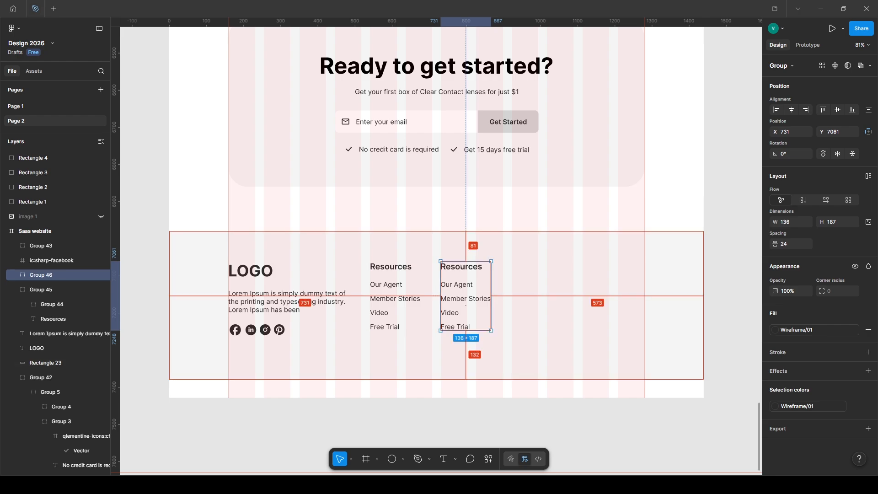
Change the copied column's heading to "Company" and its first link to "Partnership".
{"action": "double_click", "coordinate": [464, 266]}
{"action": "double_click", "coordinate": [464, 267]}
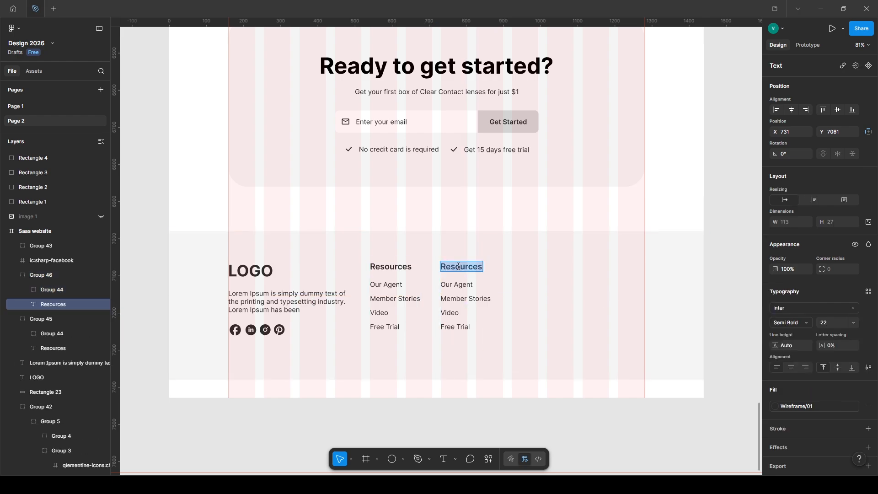
{"action": "type", "text": "Company"}
{"action": "double_click", "coordinate": [459, 286]}
{"action": "type", "text": "Partnersh"}
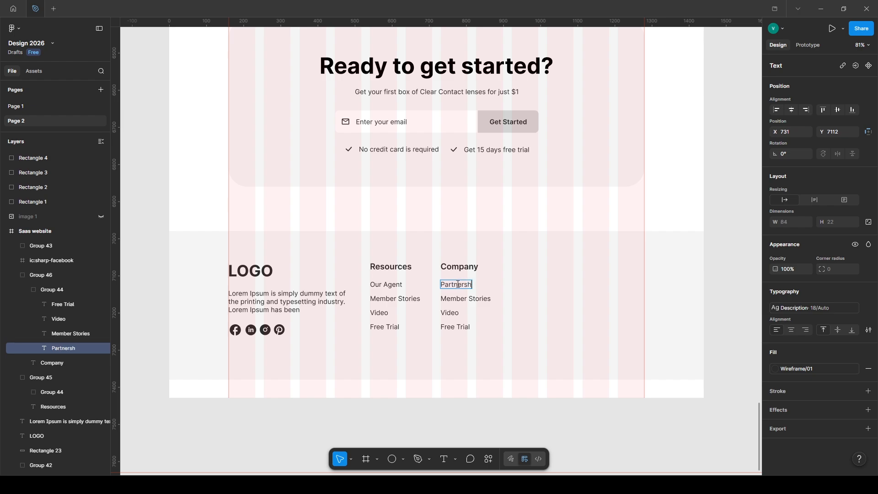
Change the Company column's remaining links to "Terms of Use", "Privacy" and "Sitemap".
{"action": "double_click", "coordinate": [483, 298]}
{"action": "type", "text": "Terms of Use"}
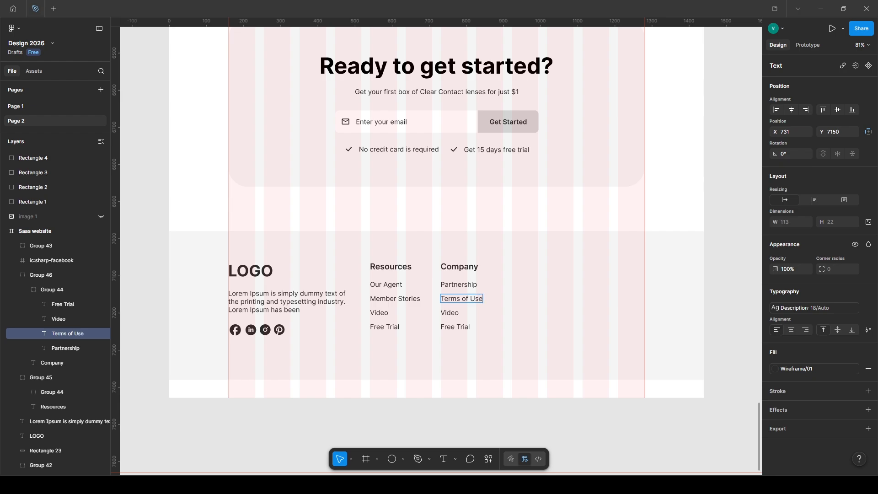
{"action": "double_click", "coordinate": [453, 313]}
{"action": "type", "text": "PRiv"}
{"action": "key", "text": "BackSpace"}
{"action": "key", "text": "BackSpace"}
{"action": "key", "text": "BackSpace"}
{"action": "key", "text": "BackSpace"}
{"action": "key", "text": "BackSpace"}
{"action": "key", "text": "BackSpace"}
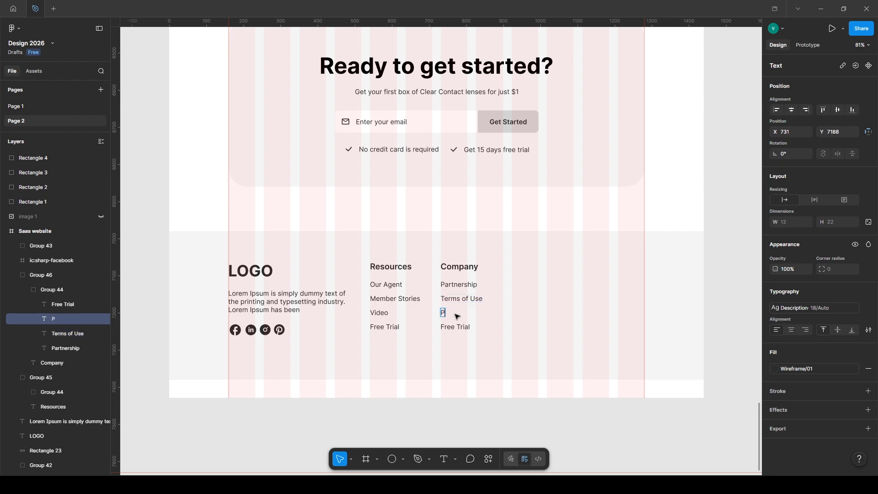
{"action": "type", "text": "rivacy"}
{"action": "double_click", "coordinate": [459, 326]}
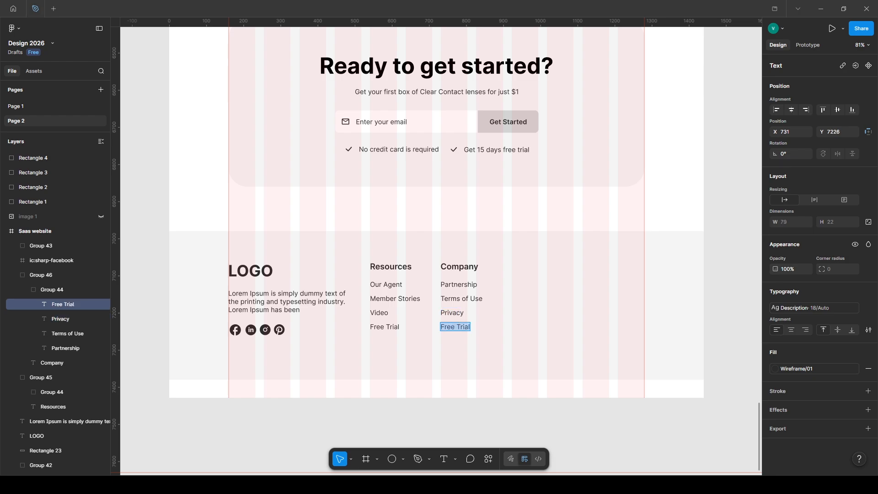
{"action": "type", "text": "Sitemap"}
{"action": "left_click", "coordinate": [567, 320]}
{"action": "key", "text": "alt"}
{"action": "left_click", "coordinate": [569, 320]}
Duplicate the Company column, place the copy beside it at X 923 and change its heading to "About".
{"action": "left_click", "coordinate": [459, 269]}
{"action": "key", "text": "ctrl+d"}
{"action": "left_click_drag", "start_coordinate": [459, 269], "coordinate": [530, 270]}
{"action": "double_click", "coordinate": [531, 267]}
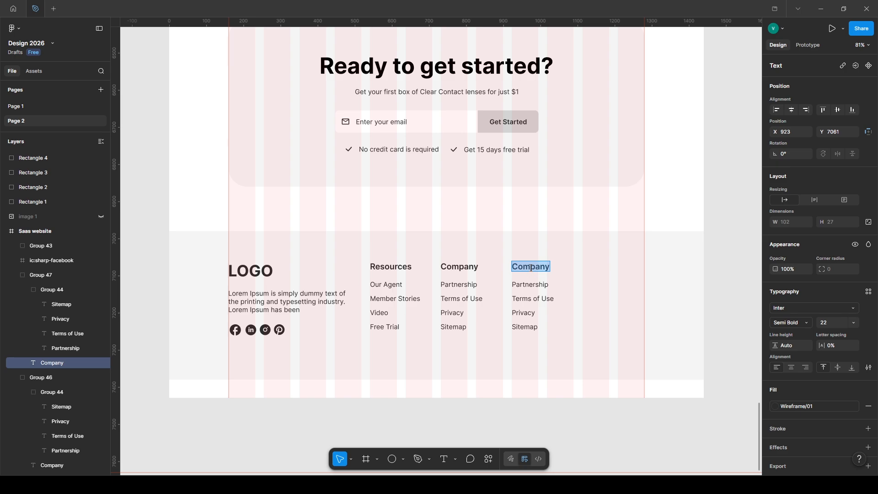
{"action": "type", "text": "About"}
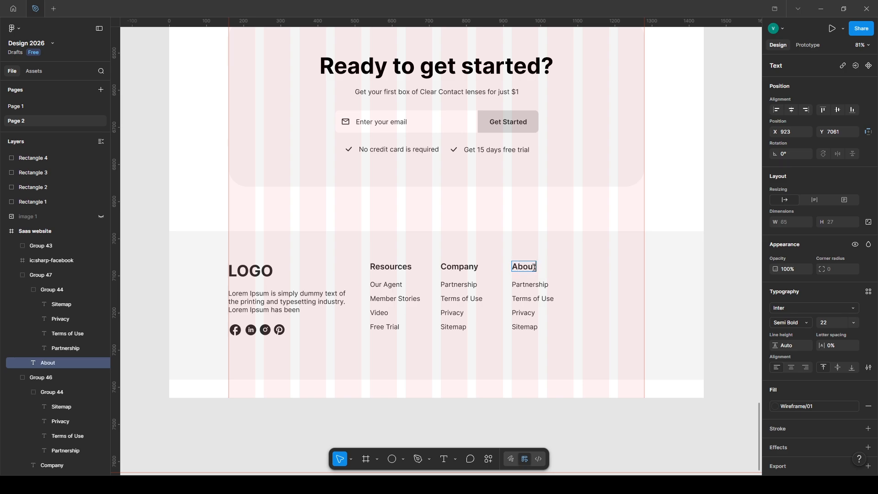
Change the About column's first link to "Contact Us" and its second link to "FAQ".
{"action": "left_click", "coordinate": [533, 284]}
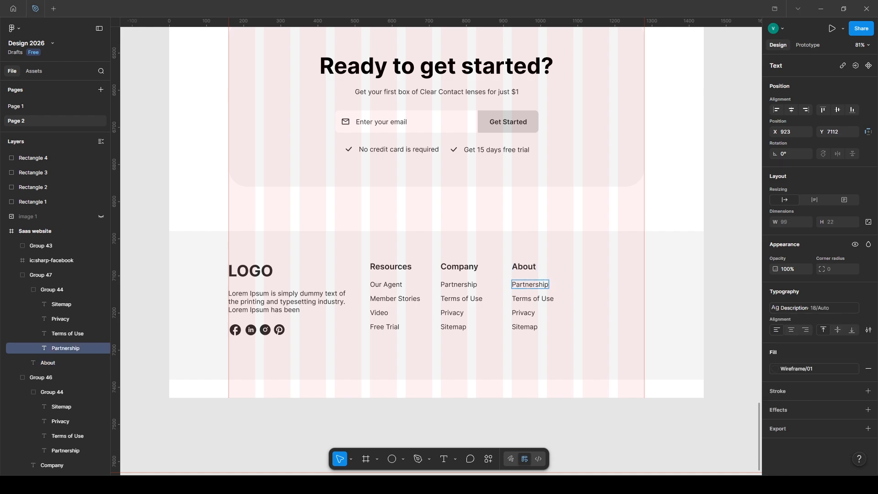
{"action": "key", "text": "Return"}
{"action": "type", "text": "Support"}
{"action": "key", "text": "ctrl+a"}
{"action": "key", "text": "BackSpace"}
{"action": "type", "text": "Contact Us"}
{"action": "left_click", "coordinate": [521, 300]}
{"action": "key", "text": "Return"}
{"action": "type", "text": "FAQ"}
Change the About column's third link to "Help Center" and delete the Sitemap link below it.
{"action": "left_click", "coordinate": [527, 313]}
{"action": "key", "text": "Return"}
{"action": "type", "text": "Halp C"}
{"action": "key", "text": "ctrl+a"}
{"action": "type", "text": "H"}
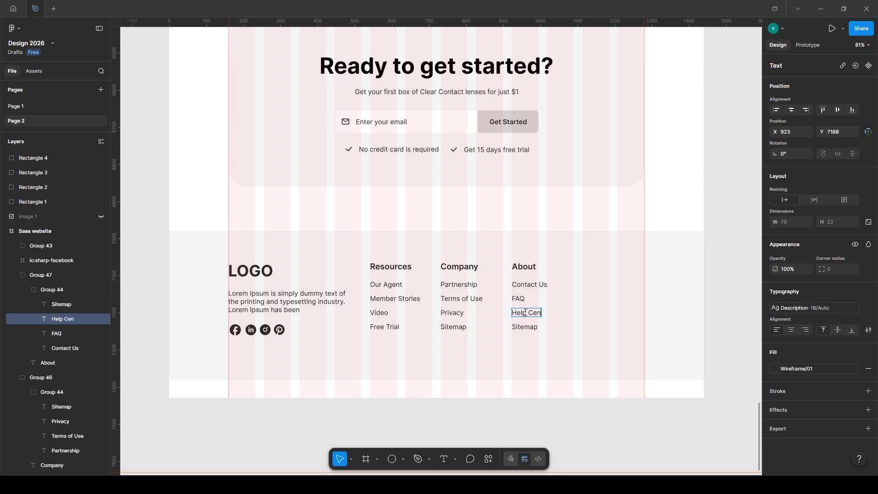
{"action": "left_click", "coordinate": [524, 327]}
{"action": "key", "text": "Delete"}
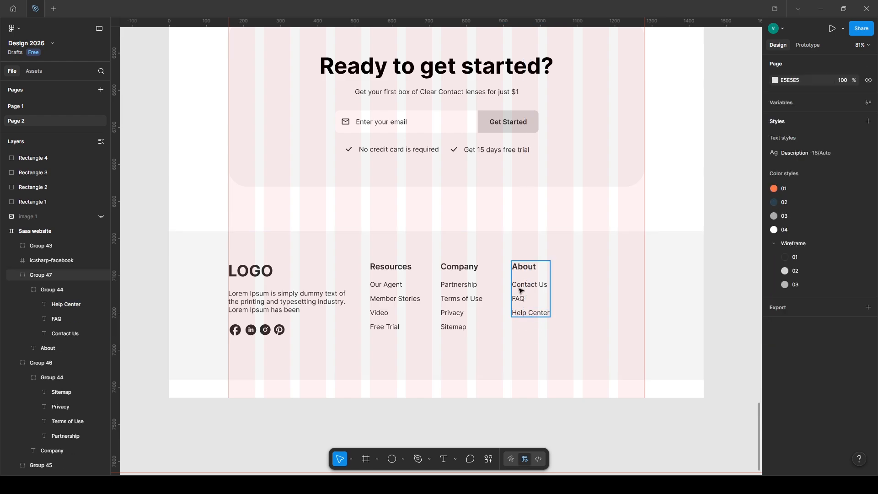
Move the Company column right to X 817 and the About column right to X 1060.
{"action": "left_click", "coordinate": [520, 289]}
{"action": "left_click", "coordinate": [464, 271], "text": "shift"}
{"action": "left_click_drag", "start_coordinate": [464, 271], "coordinate": [505, 270]}
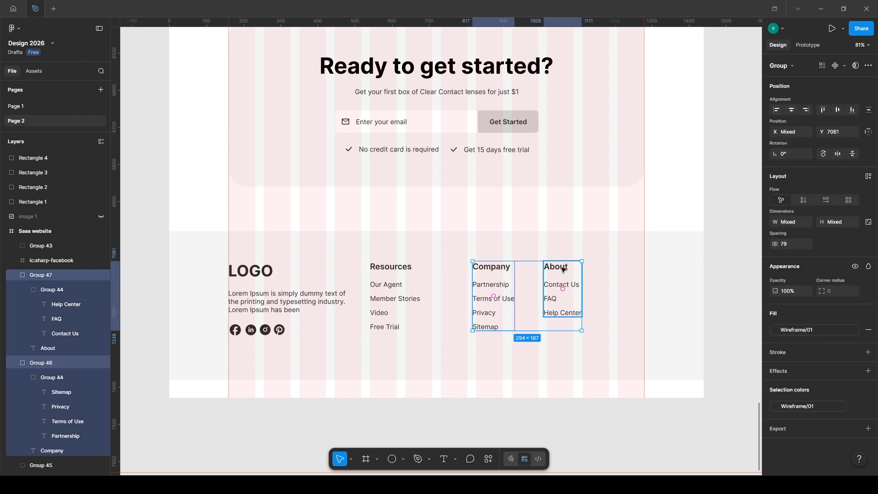
{"action": "left_click", "coordinate": [563, 270]}
{"action": "left_click_drag", "start_coordinate": [563, 270], "coordinate": [581, 269]}
Space the three link columns evenly 135 px apart and shift them right so Resources starts at X 603.
{"action": "left_click", "coordinate": [492, 267], "text": "shift"}
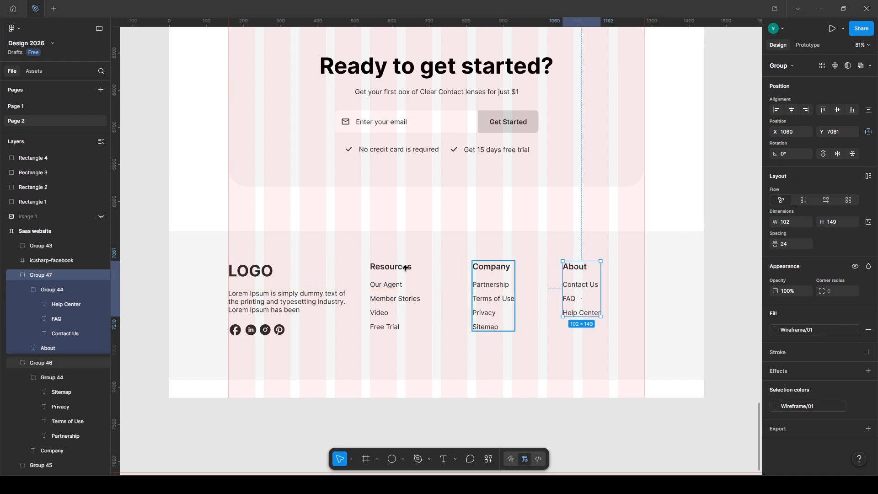
{"action": "left_click", "coordinate": [399, 268], "text": "shift"}
{"action": "left_click_drag", "start_coordinate": [399, 268], "coordinate": [426, 268]}
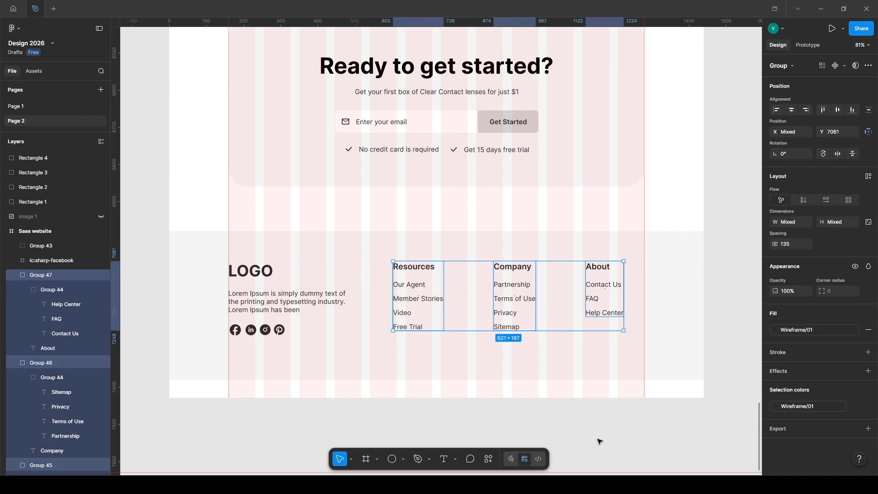
{"action": "left_click", "coordinate": [599, 440]}
Draw a 1120 px horizontal divider line below the footer columns at Y 7296 and set its stroke opacity to 20%.
{"action": "left_click", "coordinate": [439, 369]}
{"action": "key", "text": "l"}
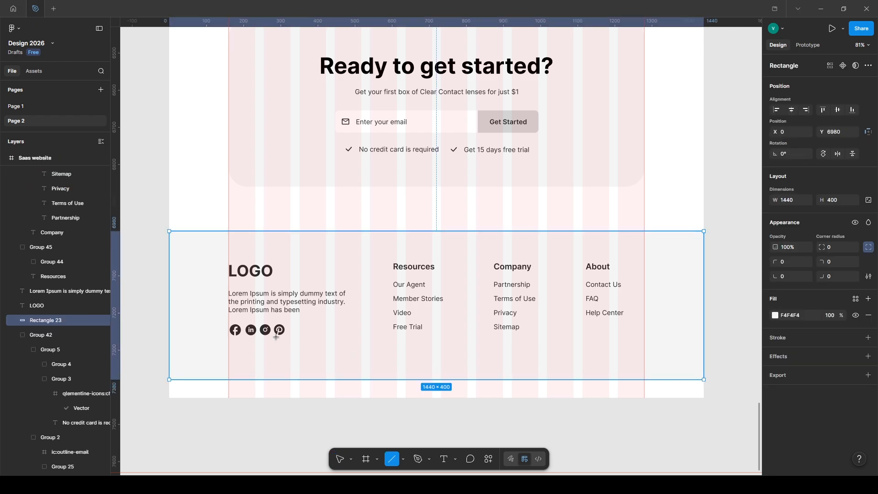
{"action": "left_click_drag", "start_coordinate": [229, 348], "coordinate": [644, 348]}
{"action": "left_click", "coordinate": [830, 306]}
{"action": "type", "text": "20"}
{"action": "key", "text": "alt"}
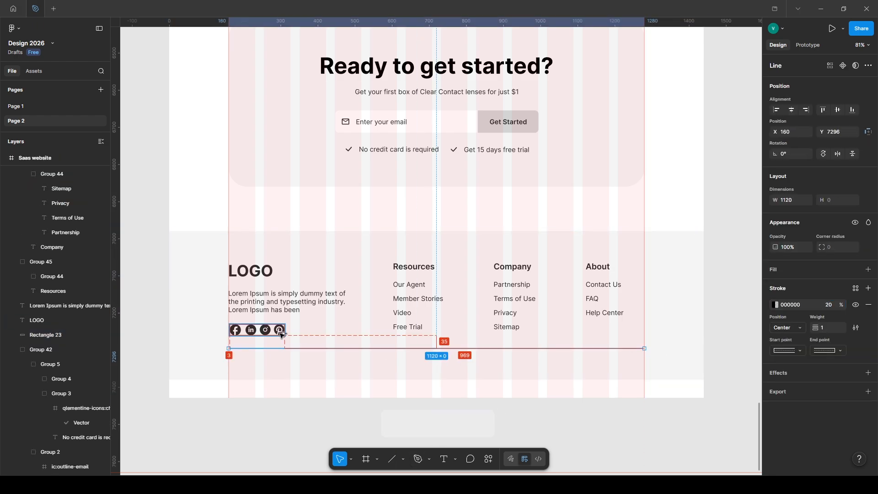
Paste the copied Sitemap text below the divider at X 160, Y 7326 and change it to "2026 Lumio. All Rights Reserved".
{"action": "key", "text": "ctrl+v"}
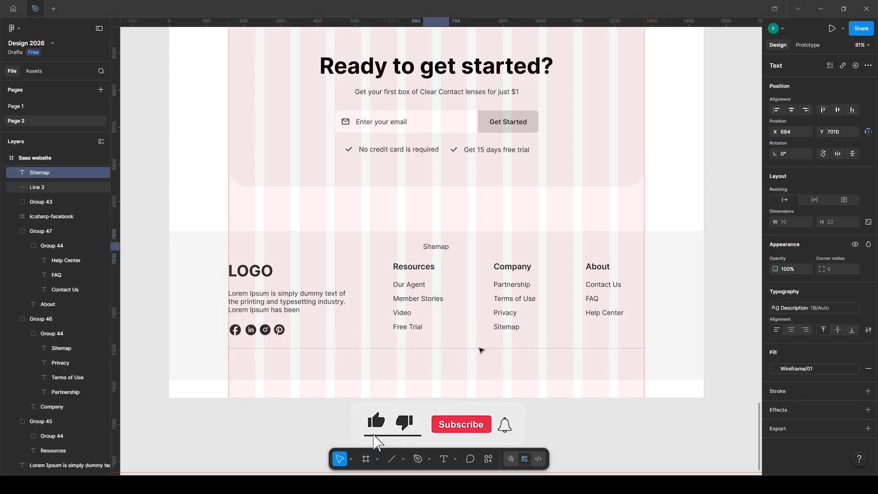
{"action": "left_click_drag", "start_coordinate": [436, 247], "coordinate": [251, 366]}
{"action": "double_click", "coordinate": [252, 364]}
{"action": "type", "text": "2026 Lu"}
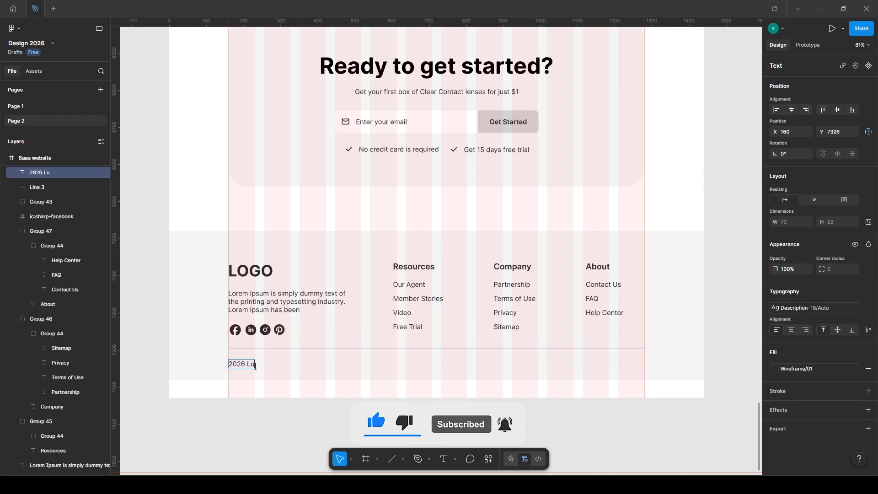
{"action": "type", "text": "mio. Al"}
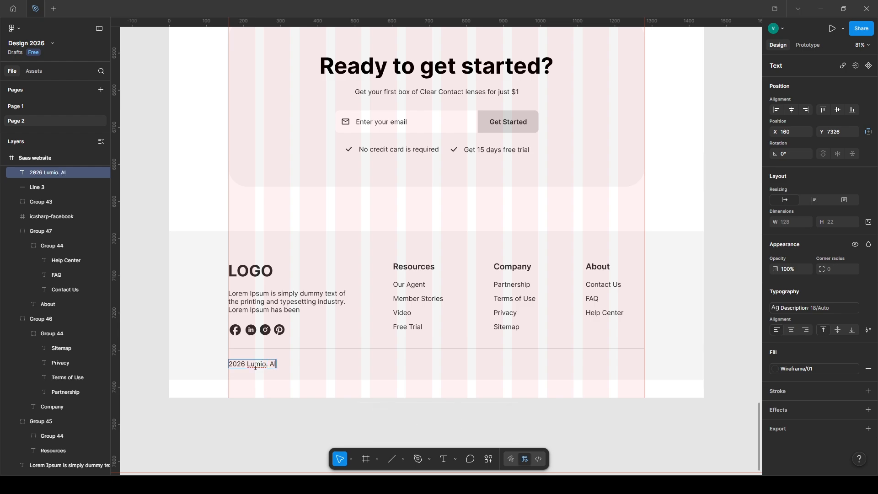
{"action": "type", "text": "l Rights Reserved"}
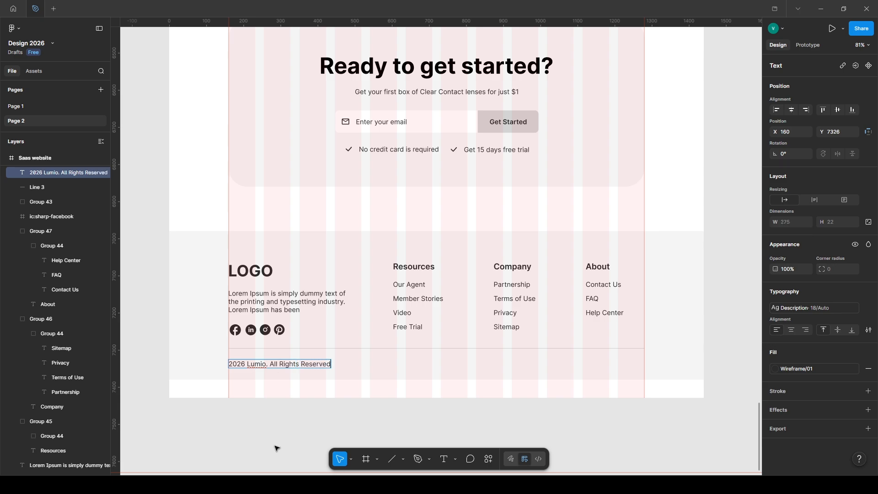
{"action": "left_click", "coordinate": [273, 445]}
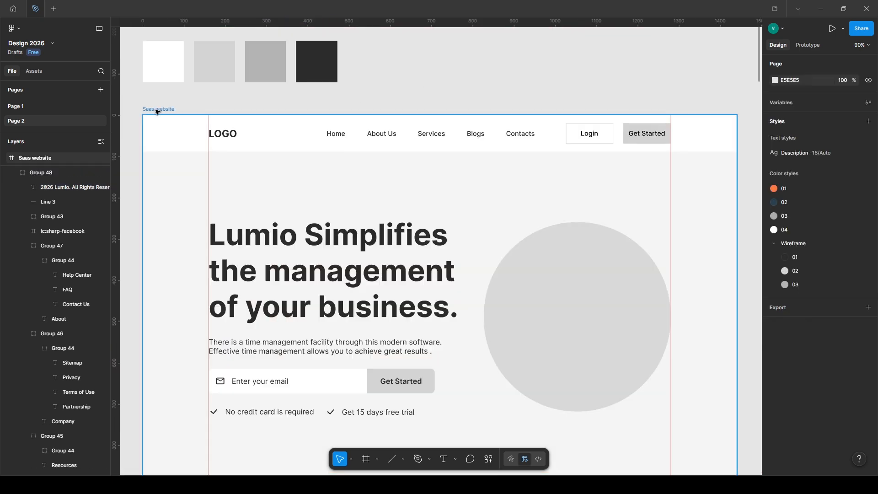
Present the Saas website frame as a prototype and review its sections from the hero down to the blog updates.
{"action": "left_click", "coordinate": [157, 111]}
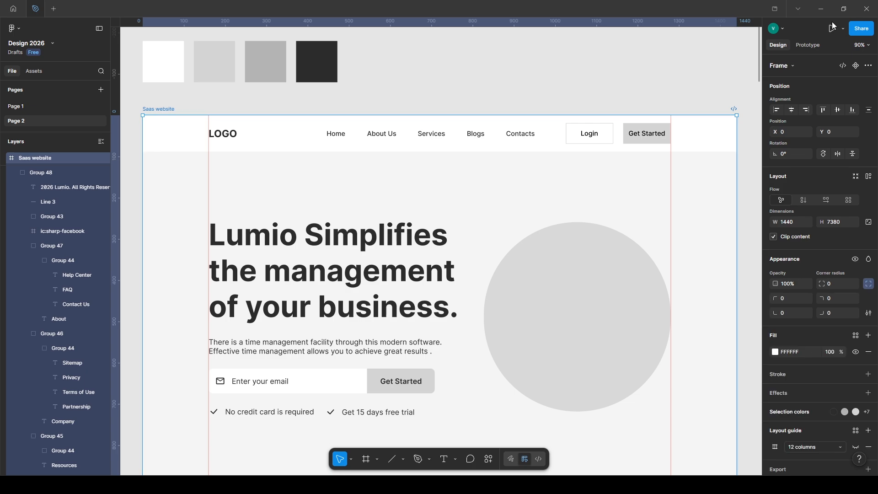
{"action": "left_click", "coordinate": [831, 29]}
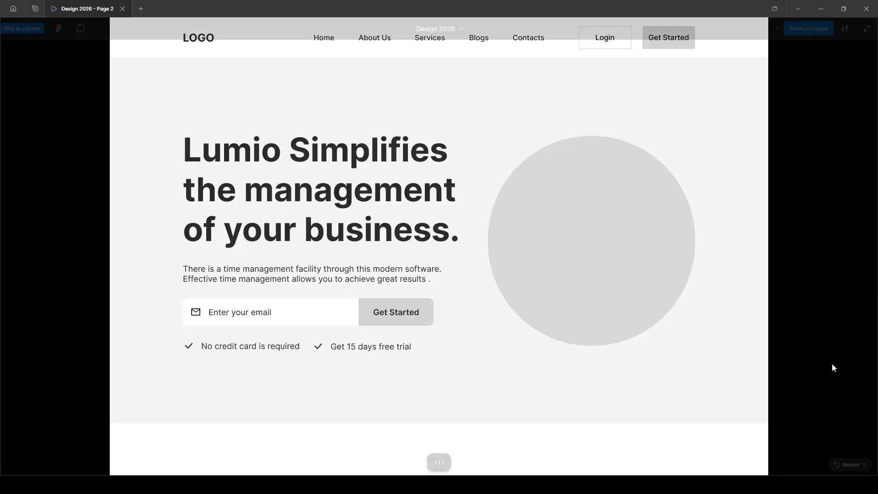
{"action": "scroll", "coordinate": [821, 360], "scroll_direction": "down", "scroll_amount": 15}
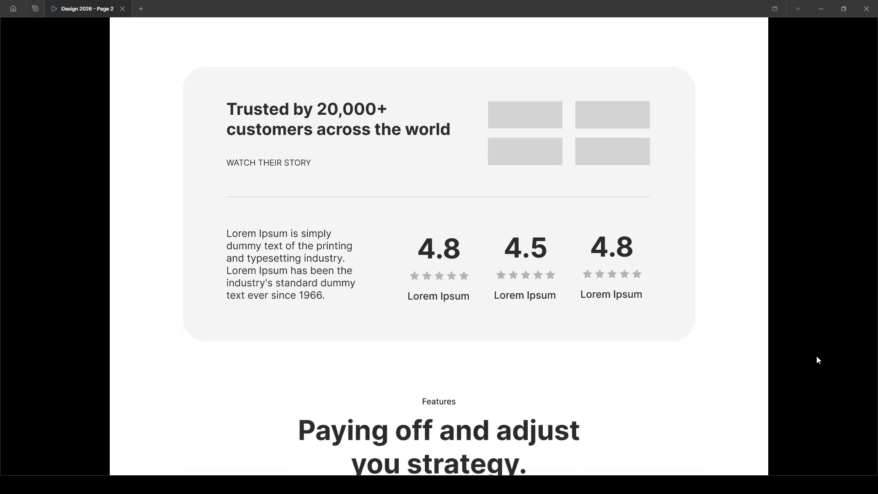
{"action": "scroll", "coordinate": [817, 356], "scroll_direction": "down", "scroll_amount": 13}
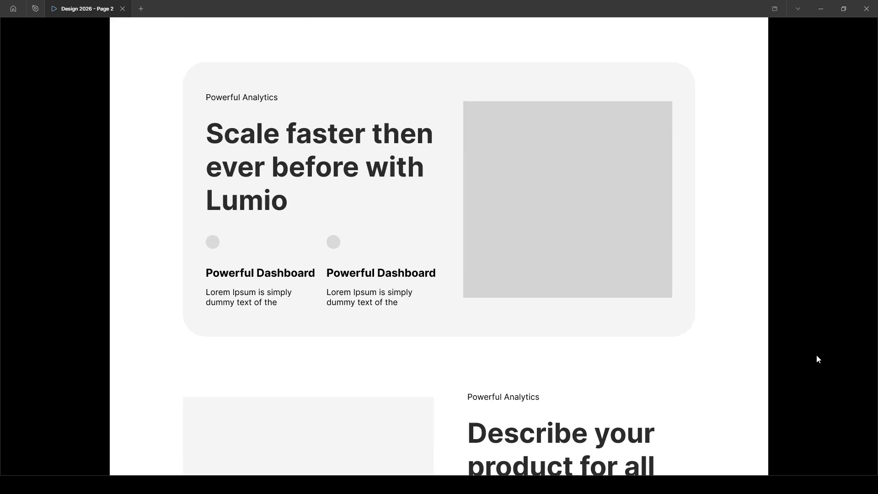
{"action": "scroll", "coordinate": [818, 357], "scroll_direction": "down", "scroll_amount": 15}
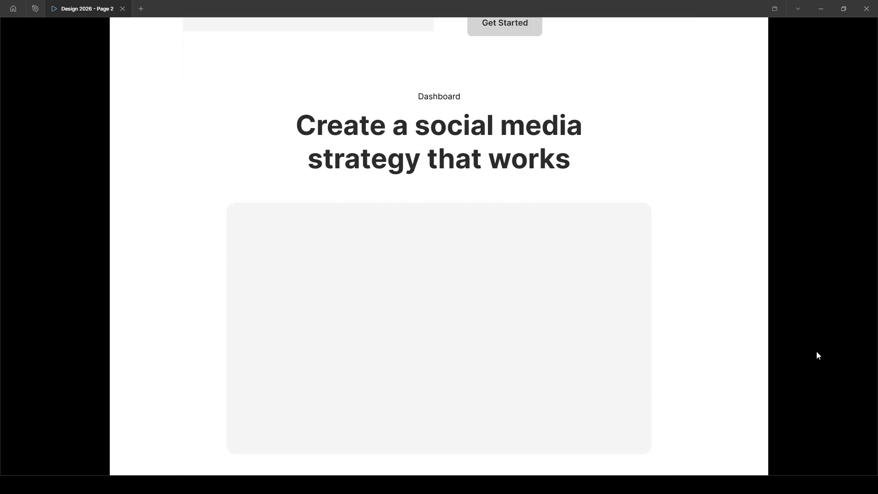
{"action": "scroll", "coordinate": [818, 356], "scroll_direction": "down", "scroll_amount": 15}
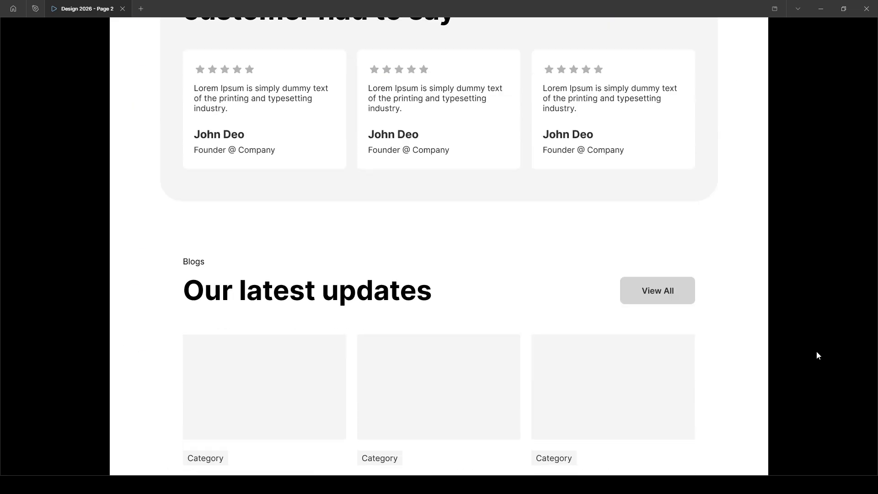